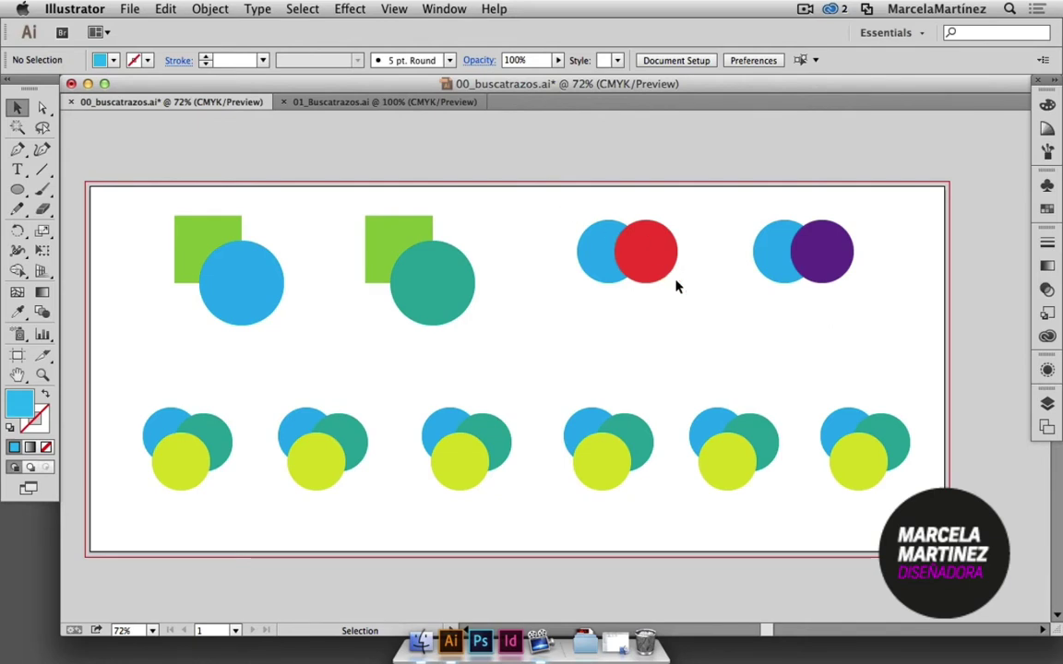
Show the Pathfinder panel and move it clear of the overlapping shapes on the artboard.
left_click(455, 9)
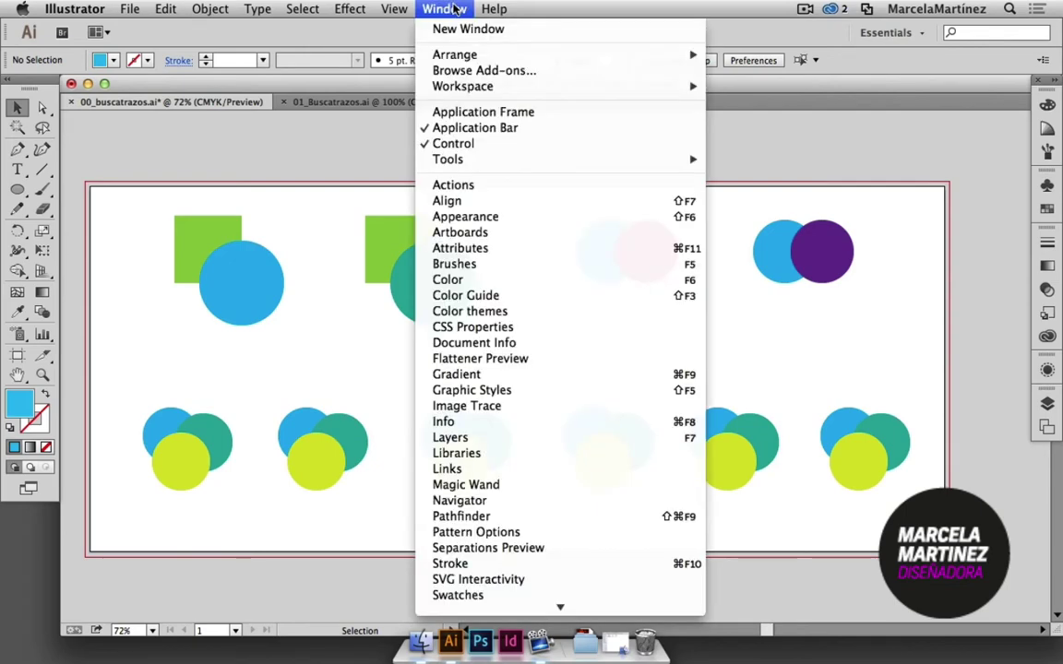
scroll(491, 439, "down", 3)
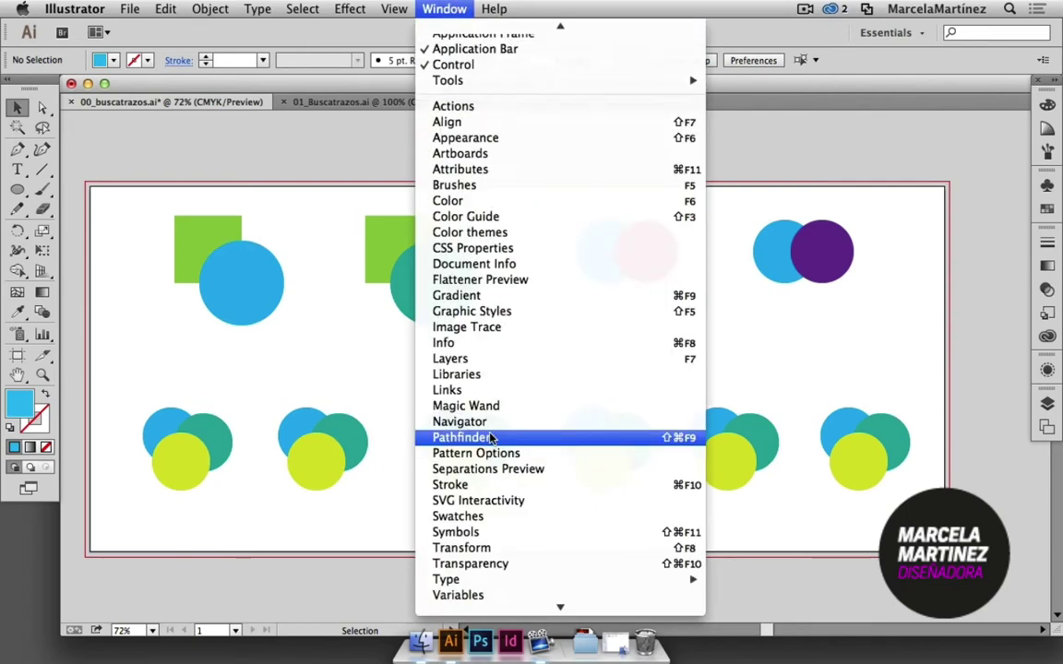
left_click(492, 439)
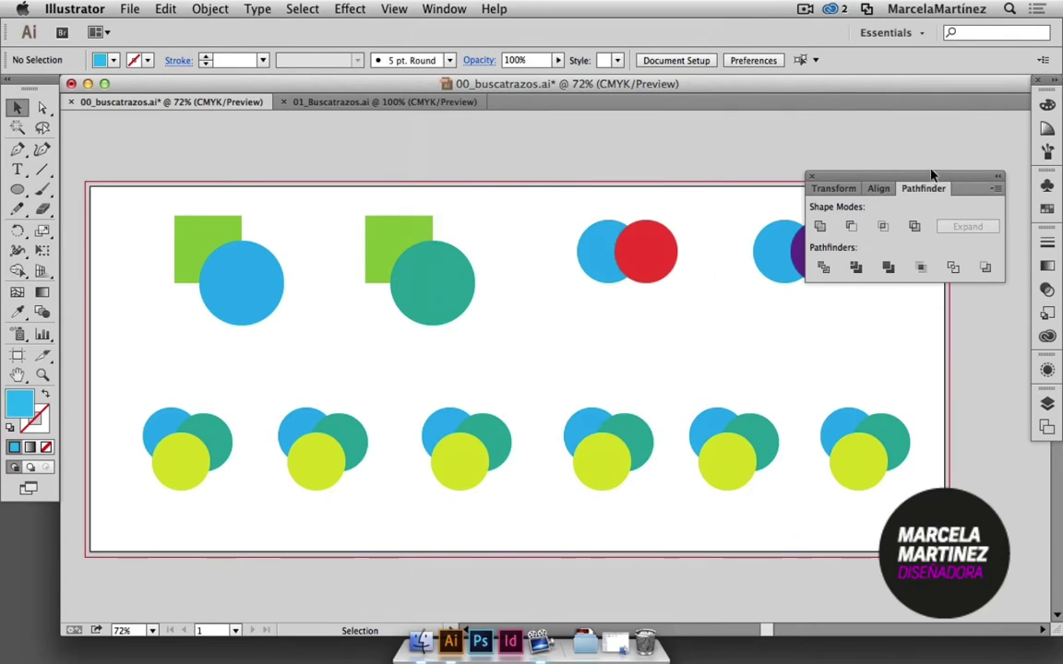
left_click_drag(929, 170, 799, 91)
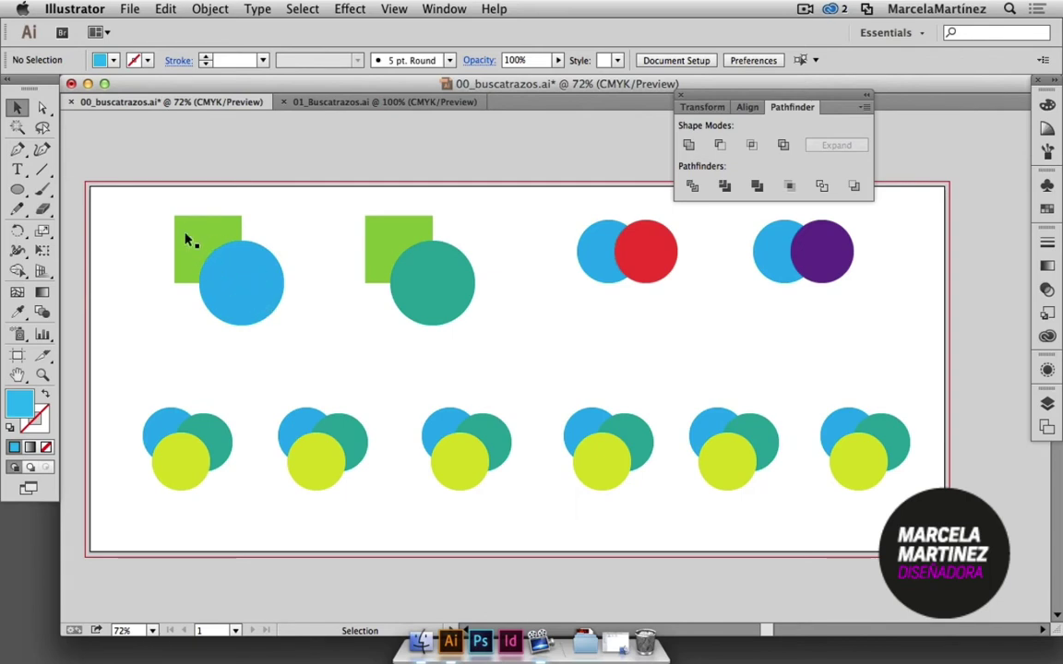
Unite the first green square and the blue circle overlapping it into a single shape.
mouse_move(160, 203)
left_mouse_down()
mouse_move(241, 276)
mouse_move(283, 339)
left_mouse_up()
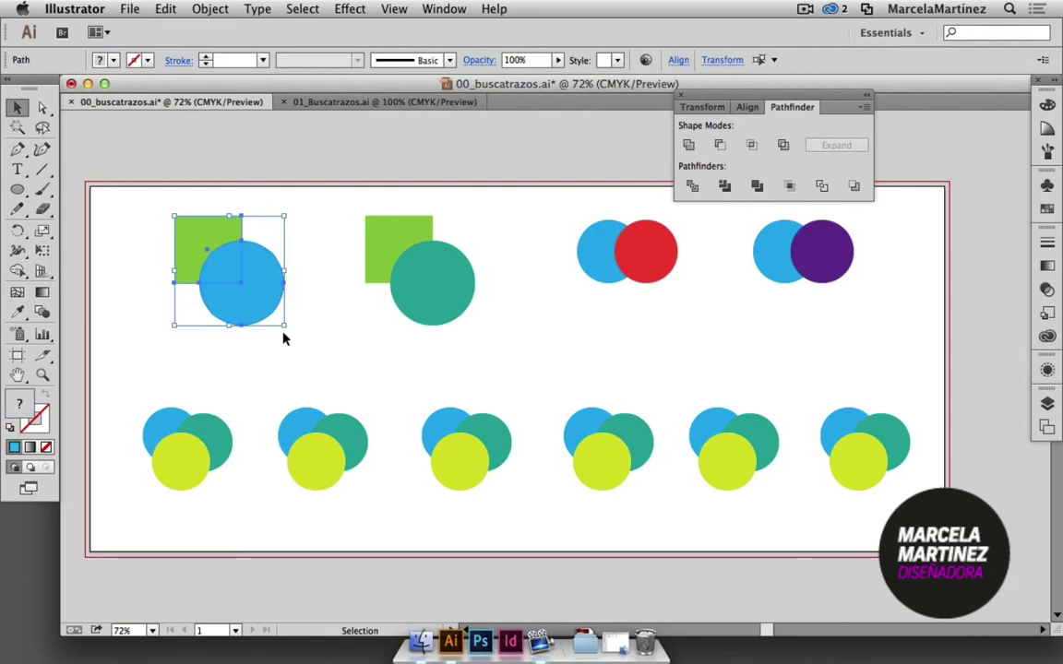
left_click(688, 148)
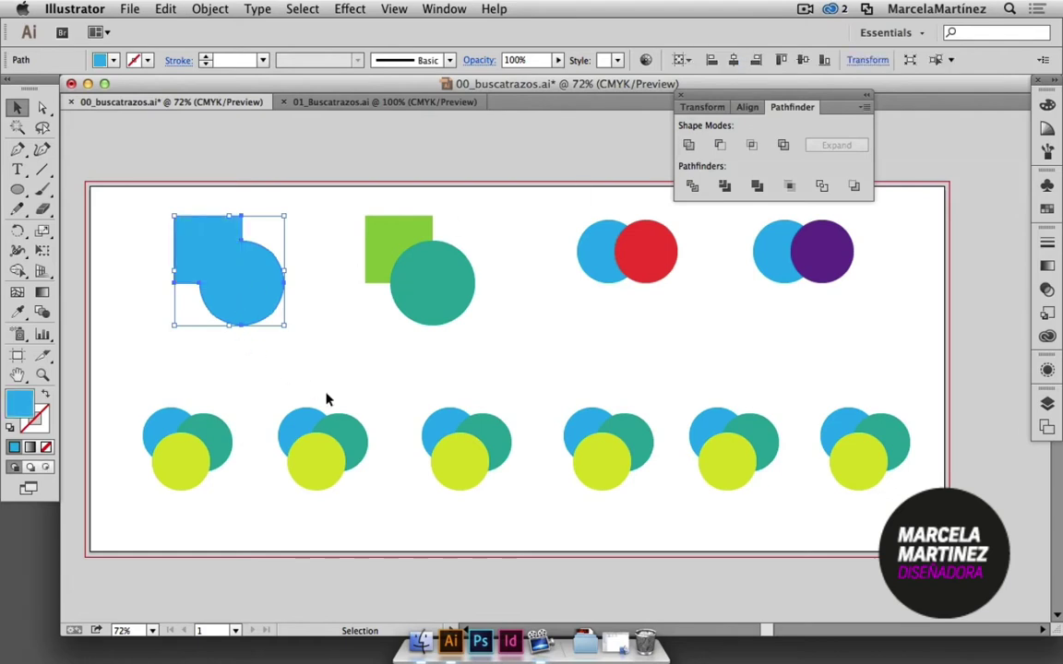
left_click(332, 369)
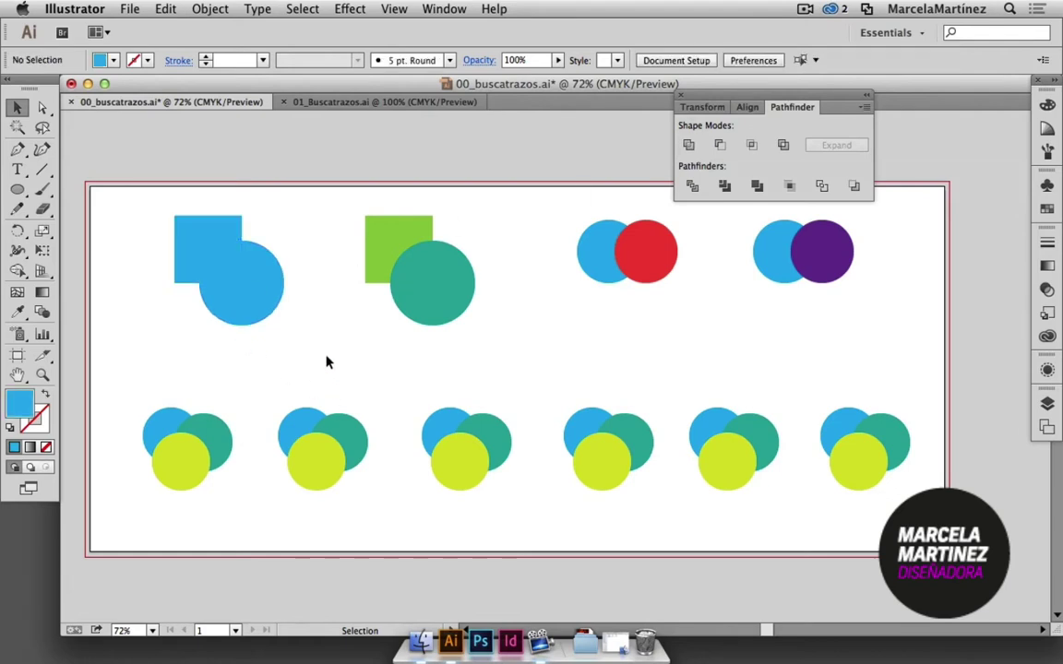
left_click(225, 275)
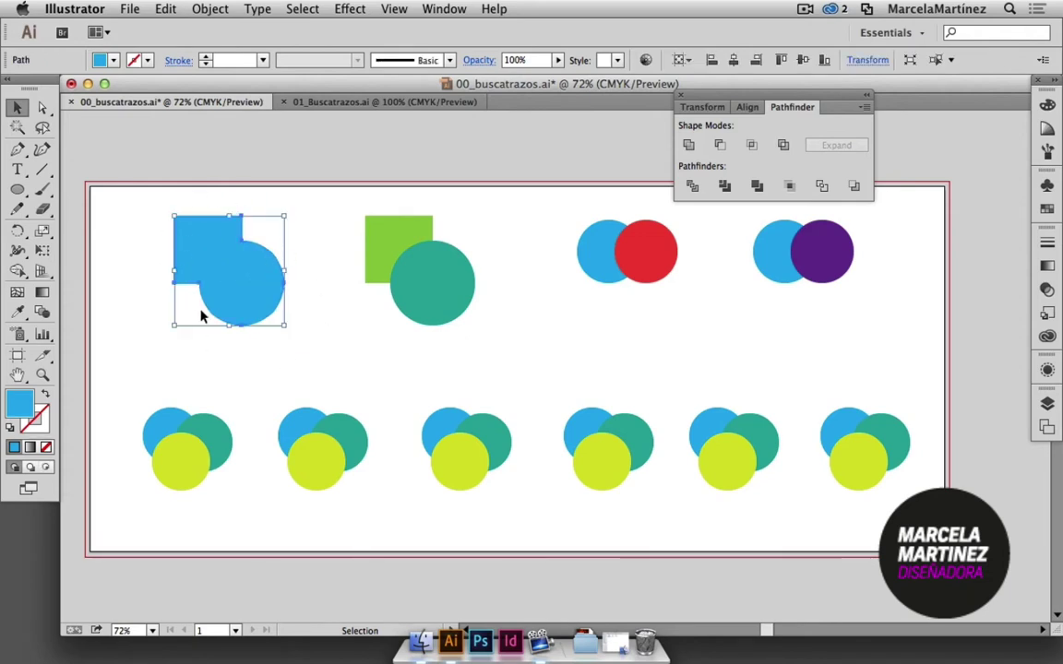
key("ctrl+z")
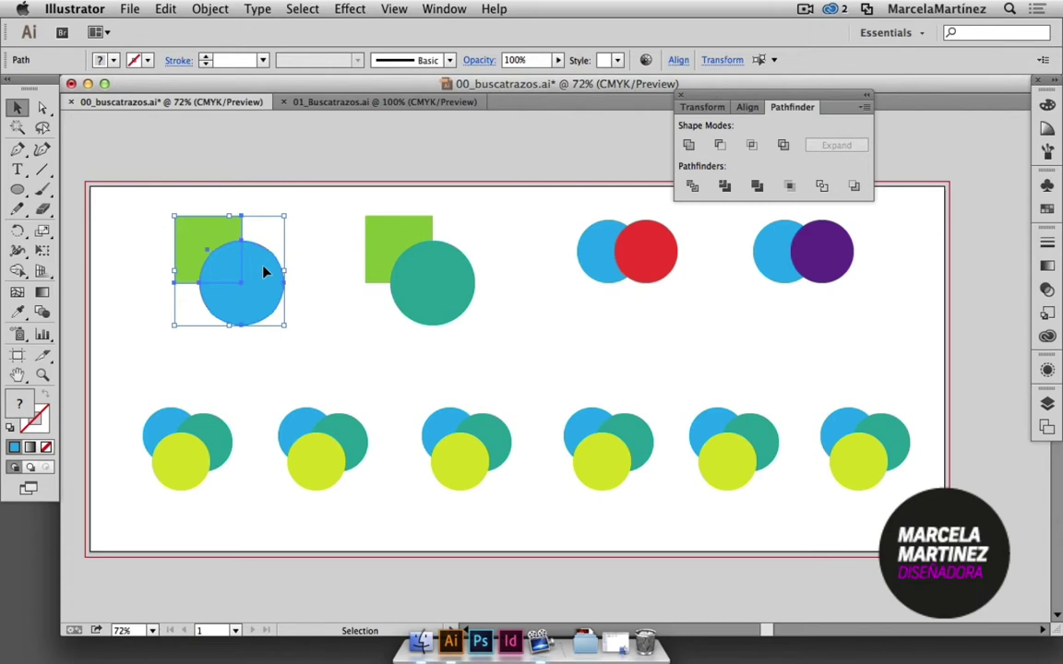
left_click(694, 145)
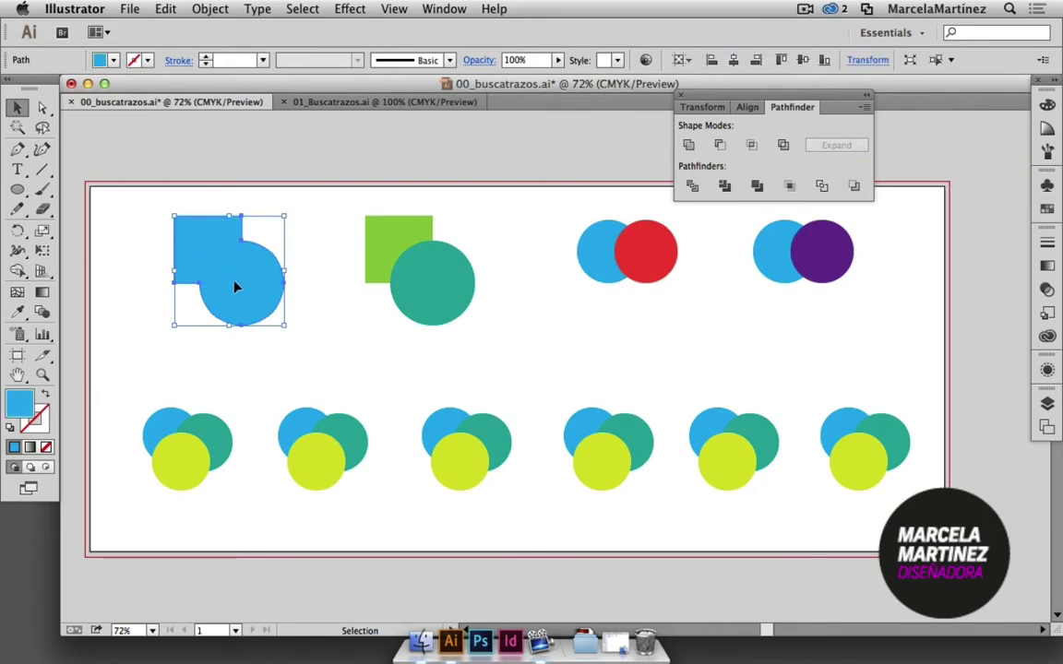
left_click(319, 197)
Cut the teal circle out of the second green square with Minus Front.
left_click_drag(348, 195, 492, 338)
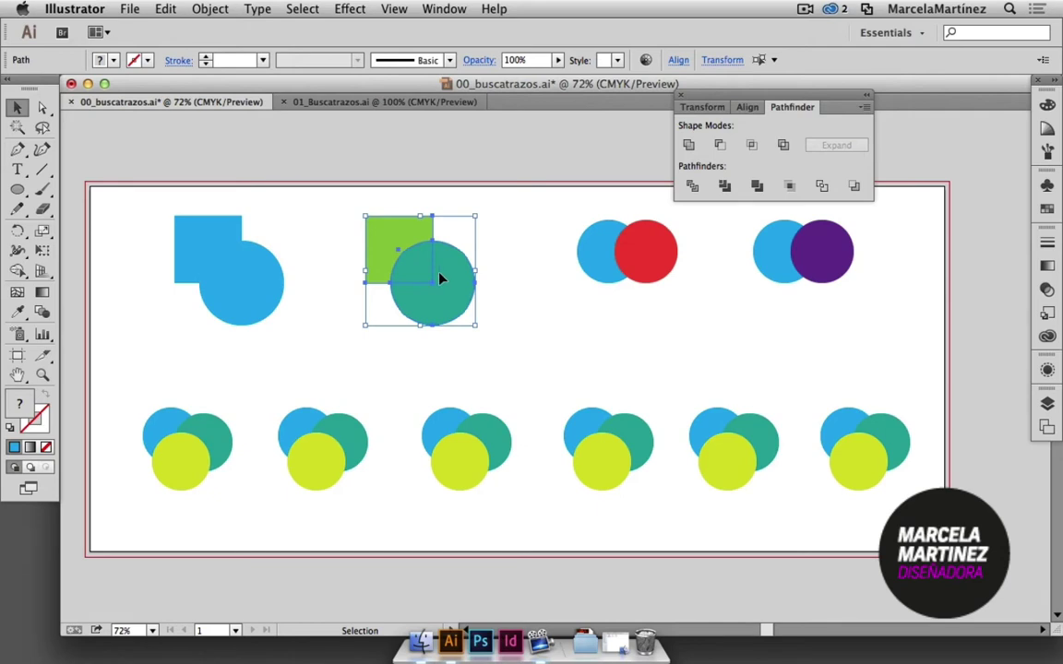
left_click(719, 148)
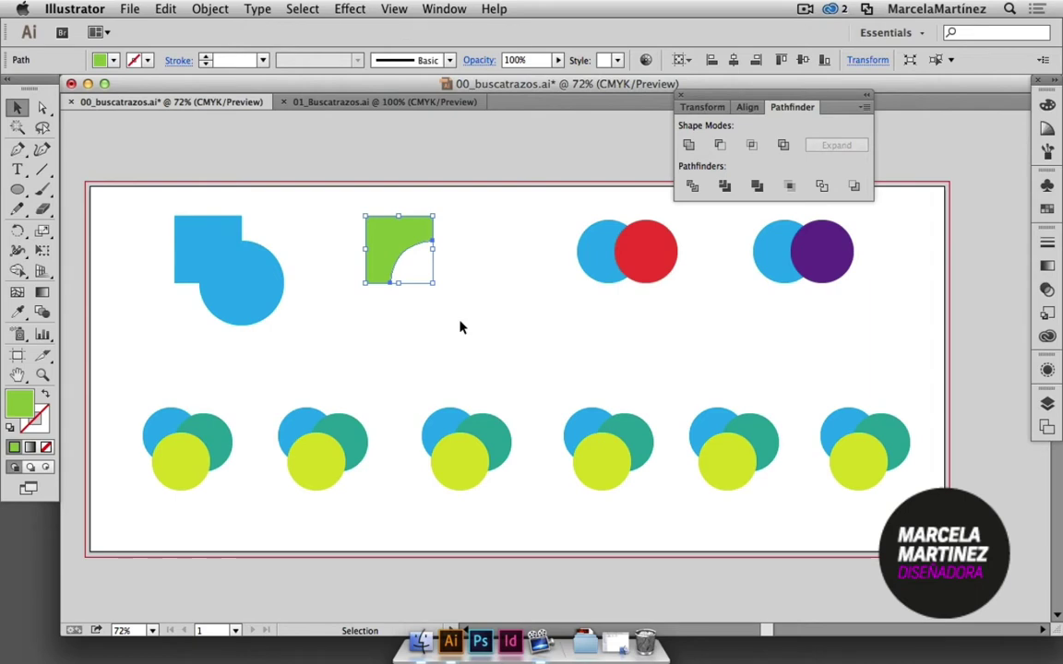
key("super+z")
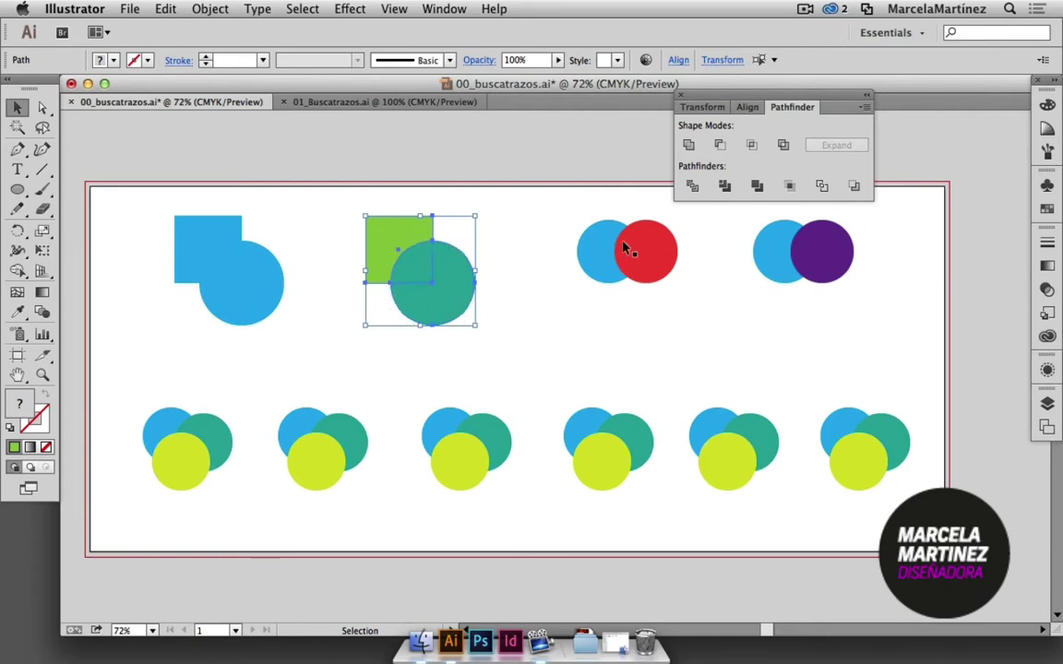
left_click(719, 145)
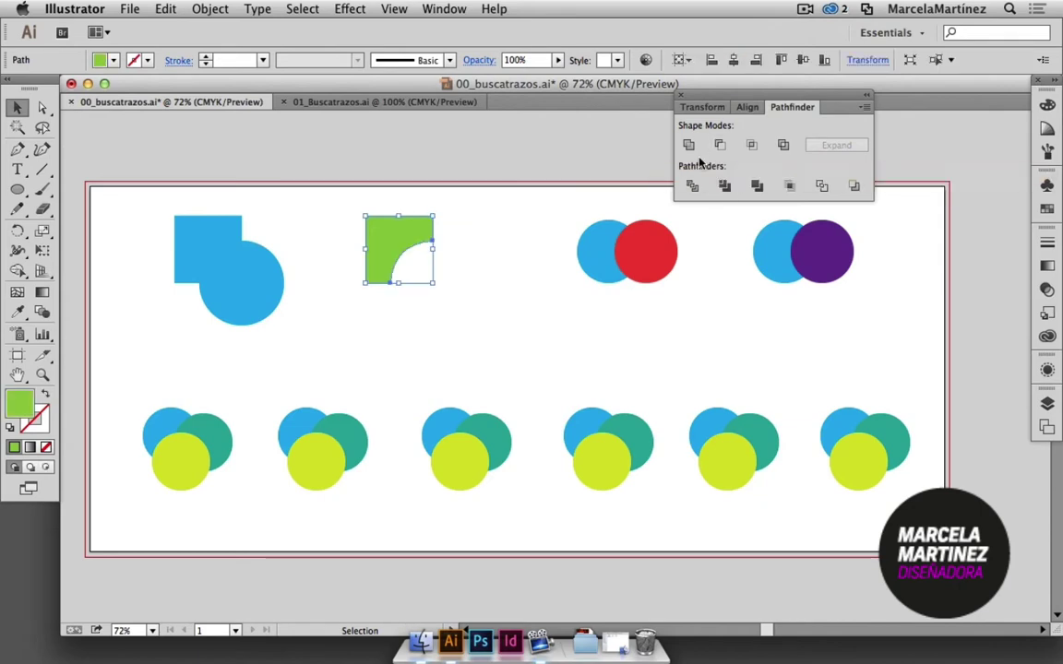
left_click(512, 325)
Reduce the overlapping blue and red circles to their common area with Intersect.
left_click_drag(694, 373, 564, 208)
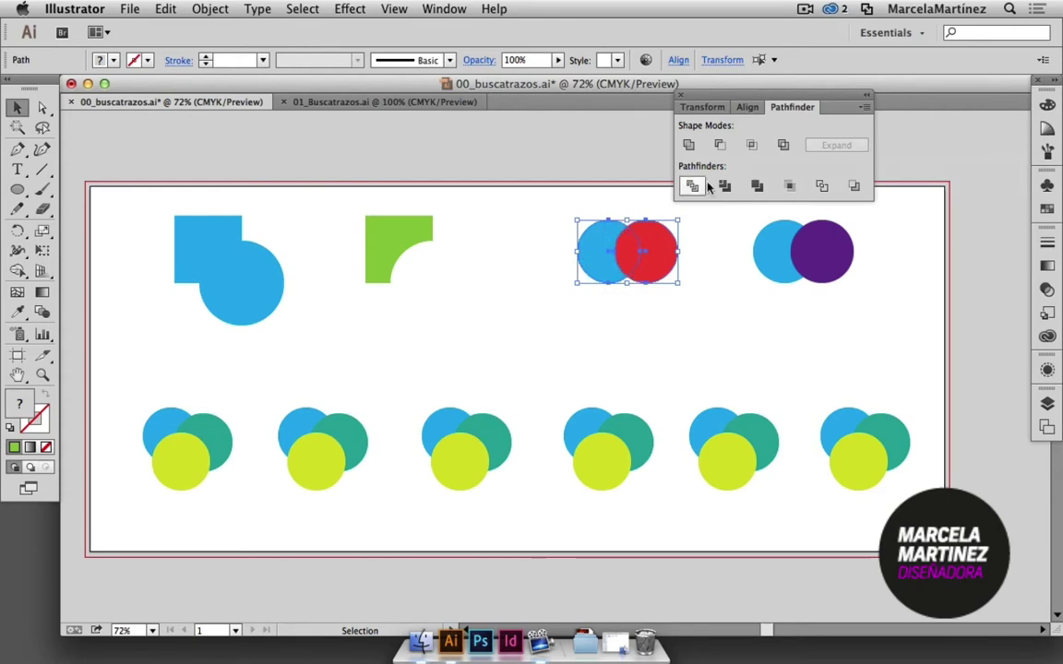
left_click(751, 144)
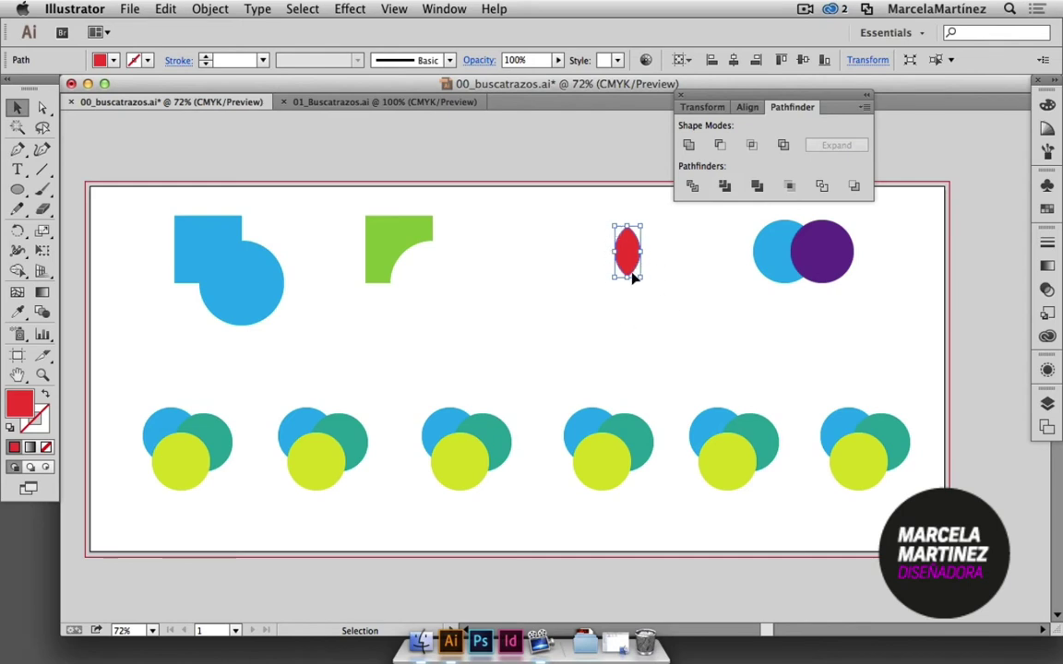
key("super+z")
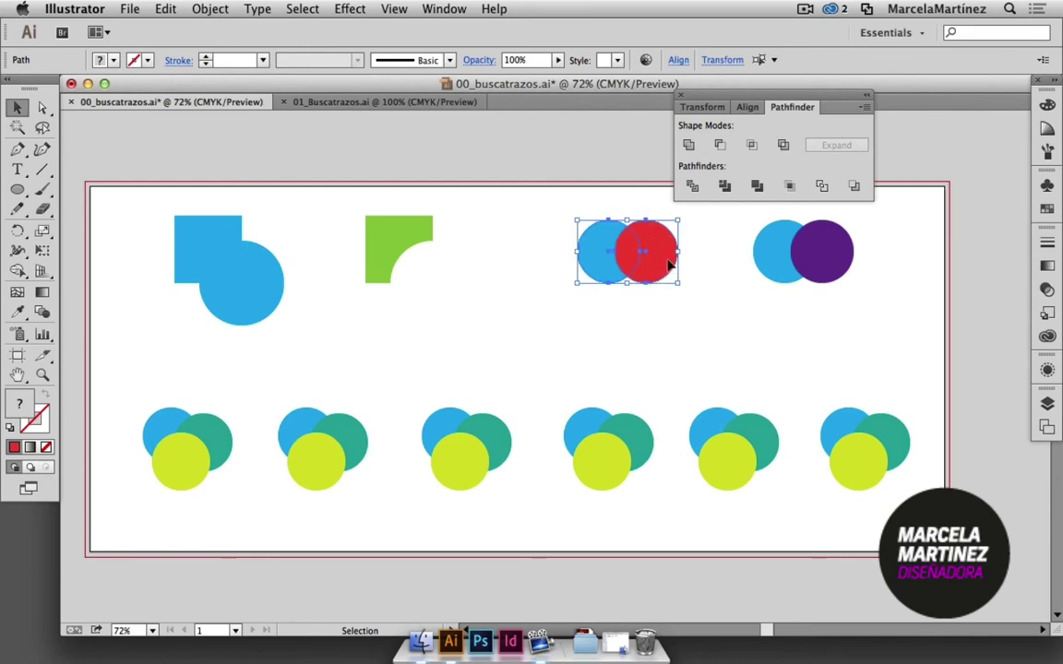
left_click(752, 145)
Remove the overlap between the blue and purple circles with Exclude.
scroll(685, 378, "right", 2)
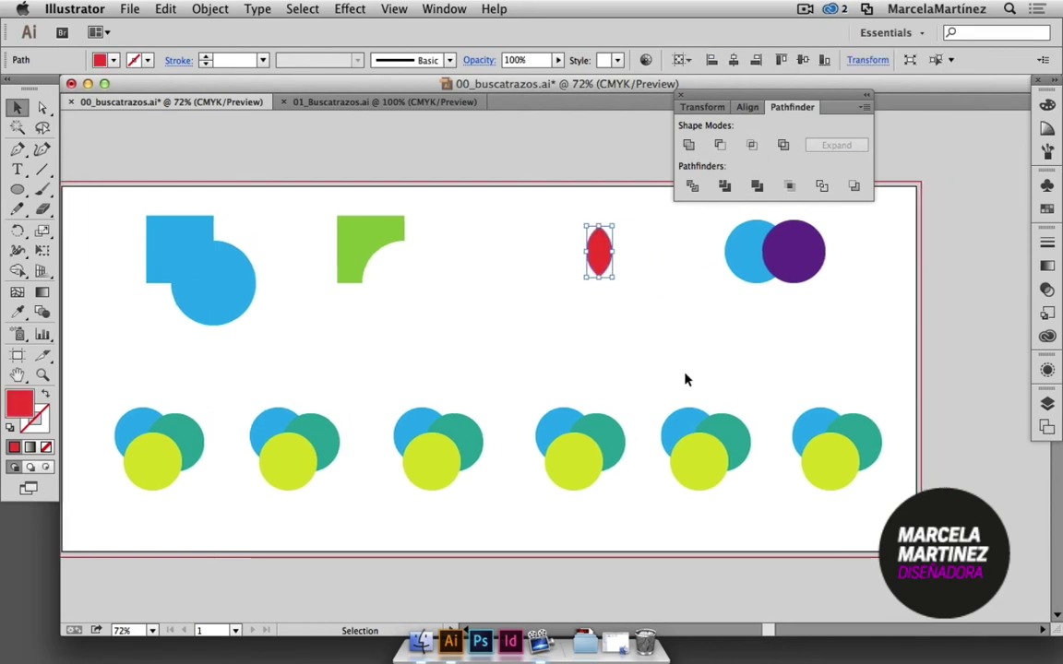
left_click_drag(813, 309, 710, 239)
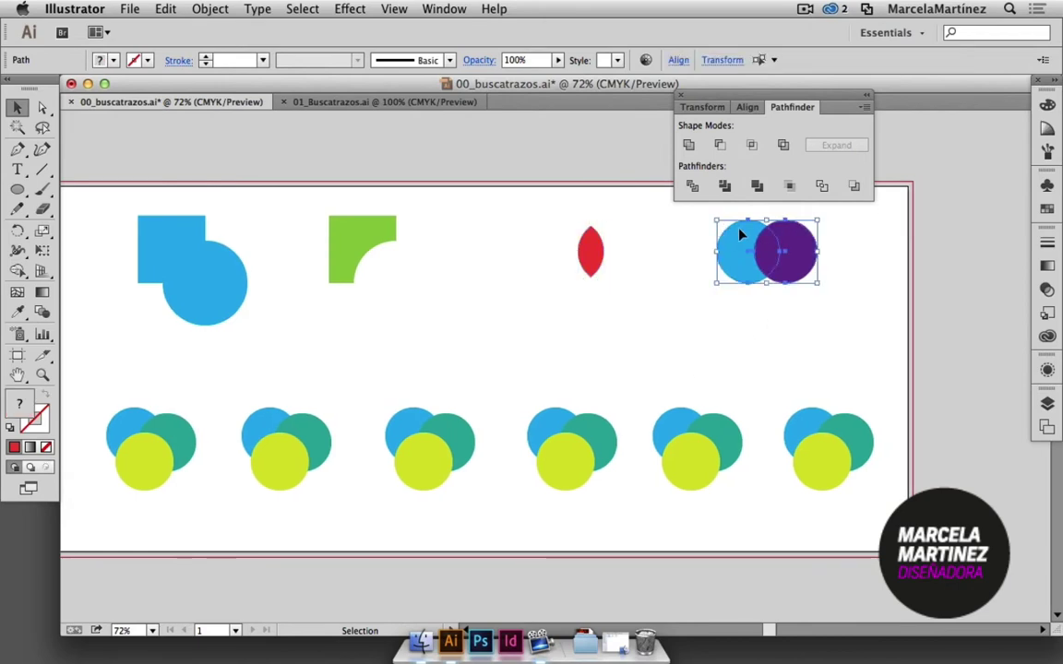
left_click(782, 145)
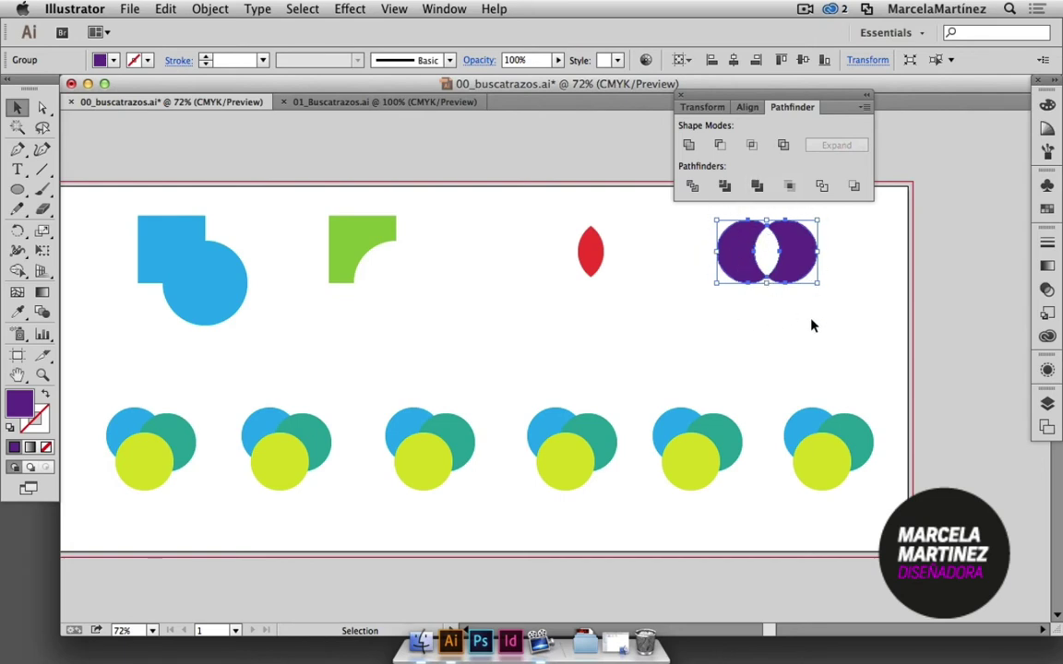
key("ctrl+z")
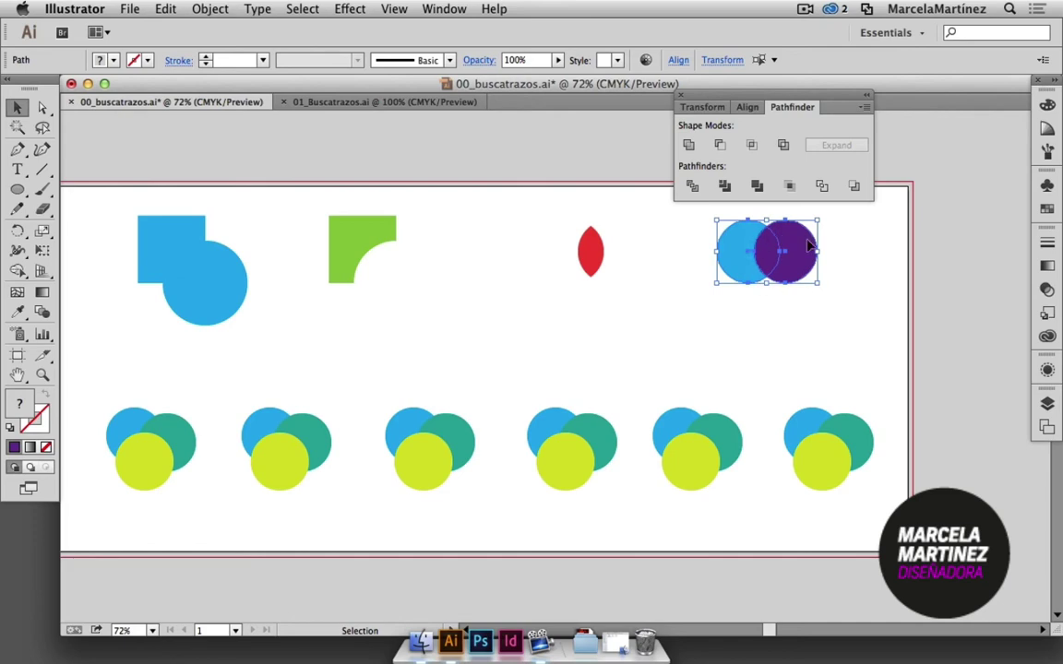
left_click(783, 148)
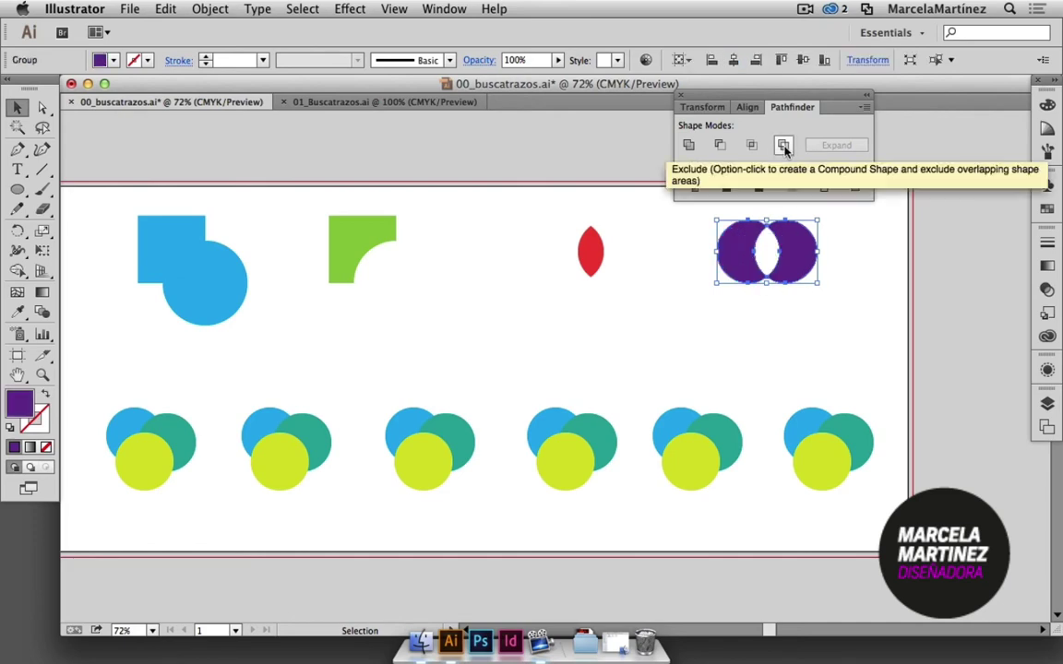
left_click(837, 368)
Divide the first three-circle cluster in the lower row along its overlaps and ungroup the pieces.
left_click_drag(600, 346, 671, 341)
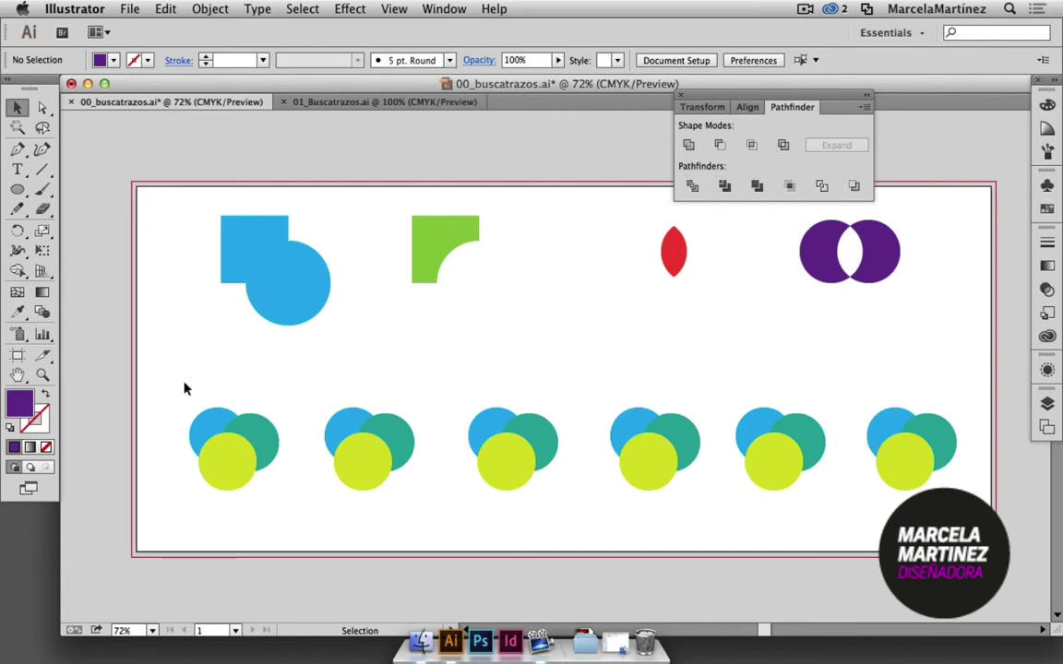
left_click_drag(184, 389, 279, 498)
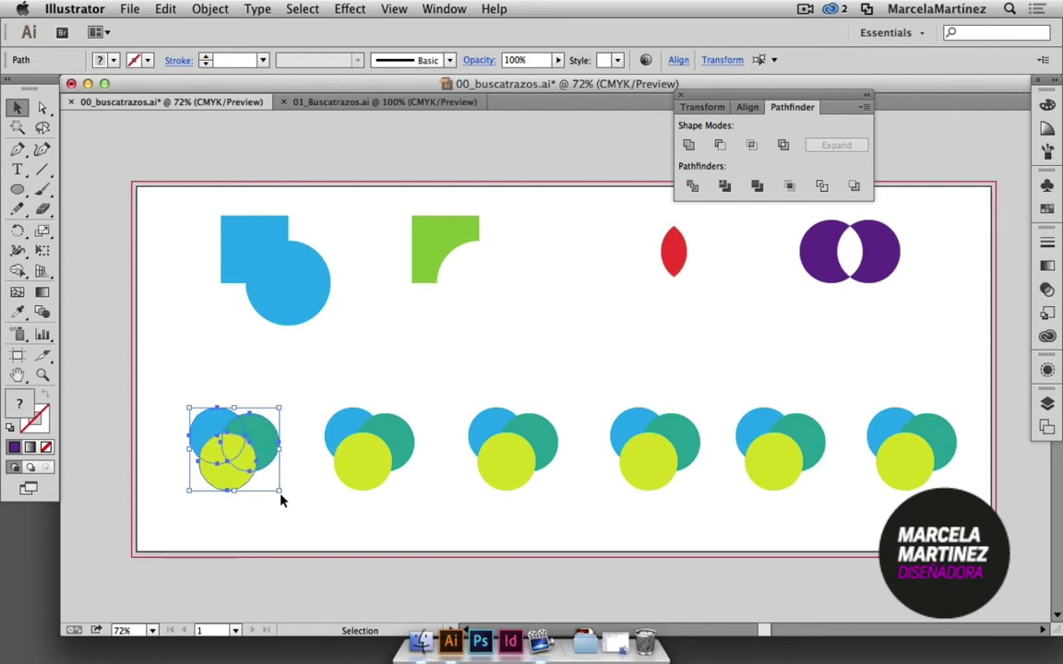
left_click(692, 186)
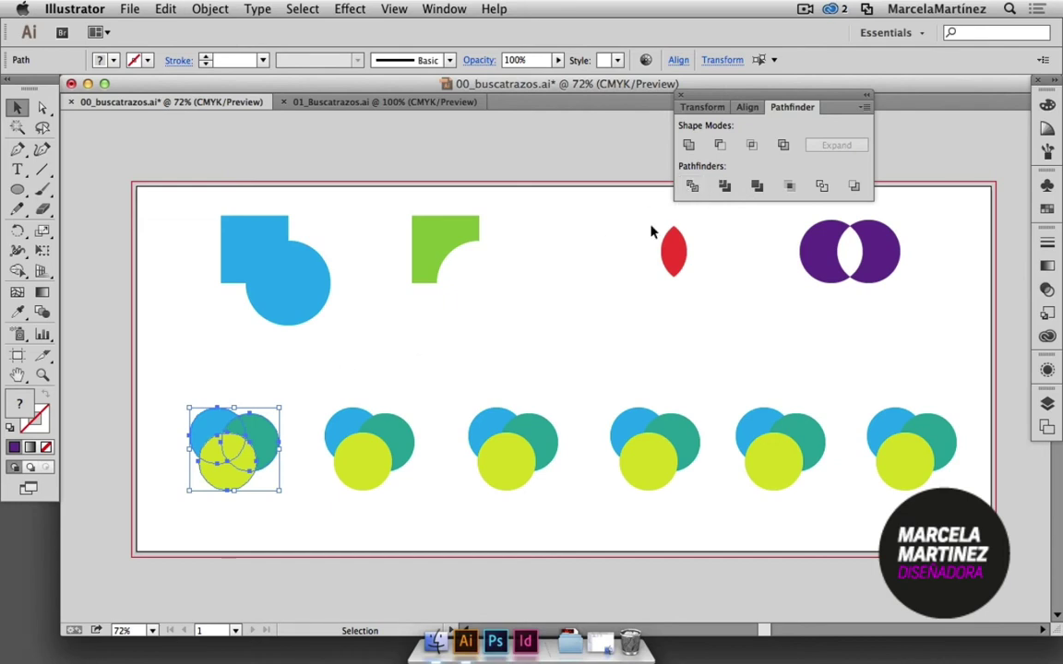
left_click(692, 186)
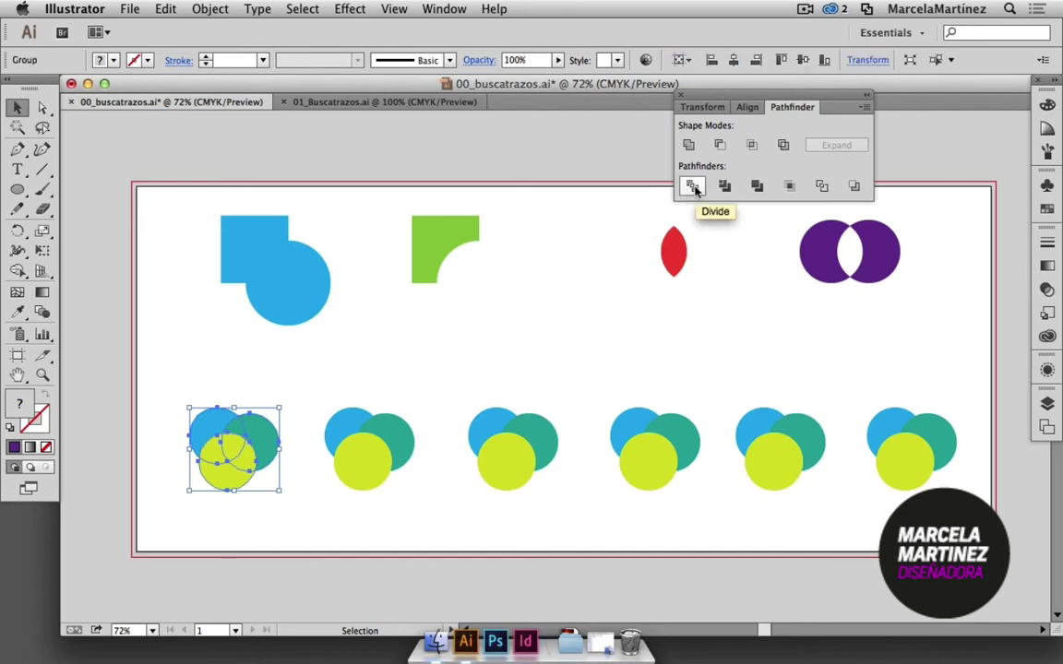
left_click(301, 393)
left_click(231, 421)
key("super")
key("super")
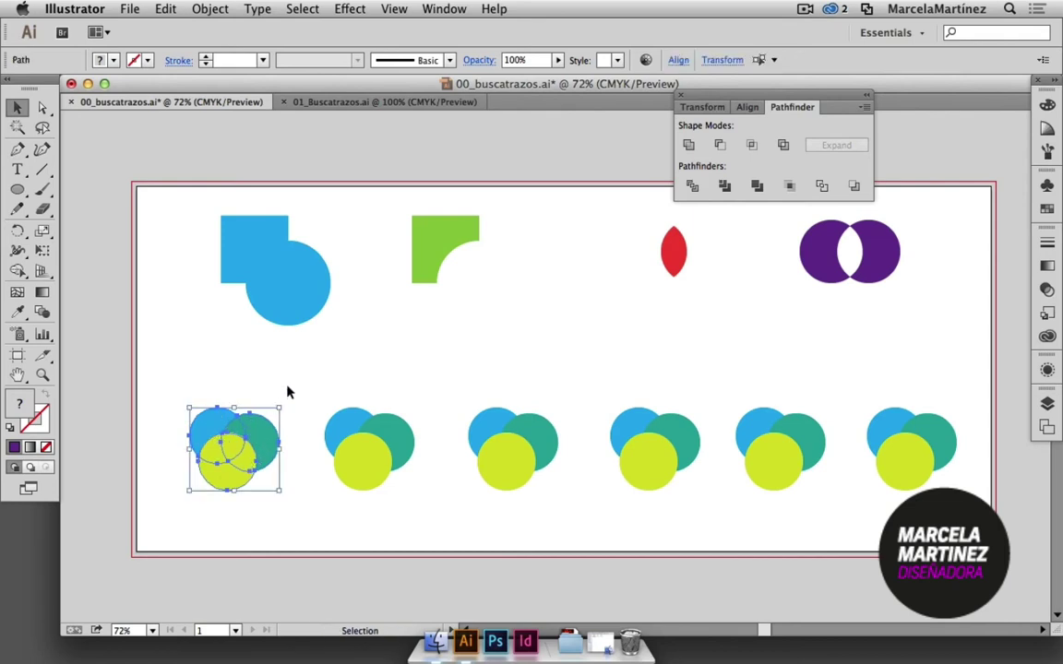
Move the blue, teal and lime pieces of the divided cluster apart to separate the cut regions.
left_click(287, 391)
left_click(270, 440, "super")
left_click_drag(265, 439, 291, 406)
left_click_drag(218, 421, 195, 390)
left_click_drag(236, 426, 240, 397)
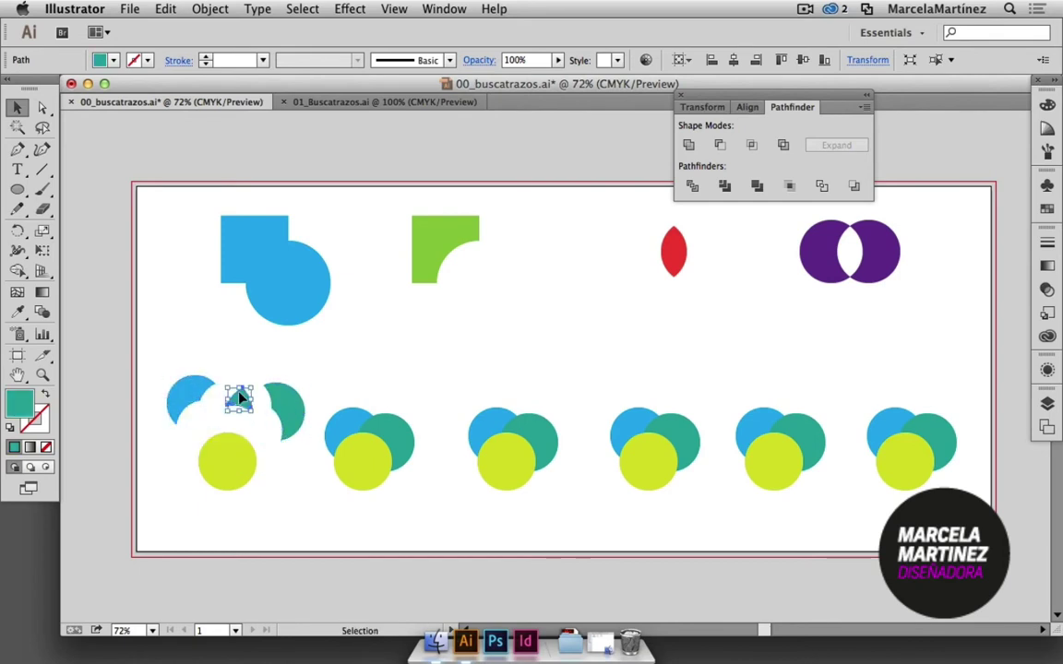
left_click_drag(235, 468, 182, 503)
left_click(219, 453)
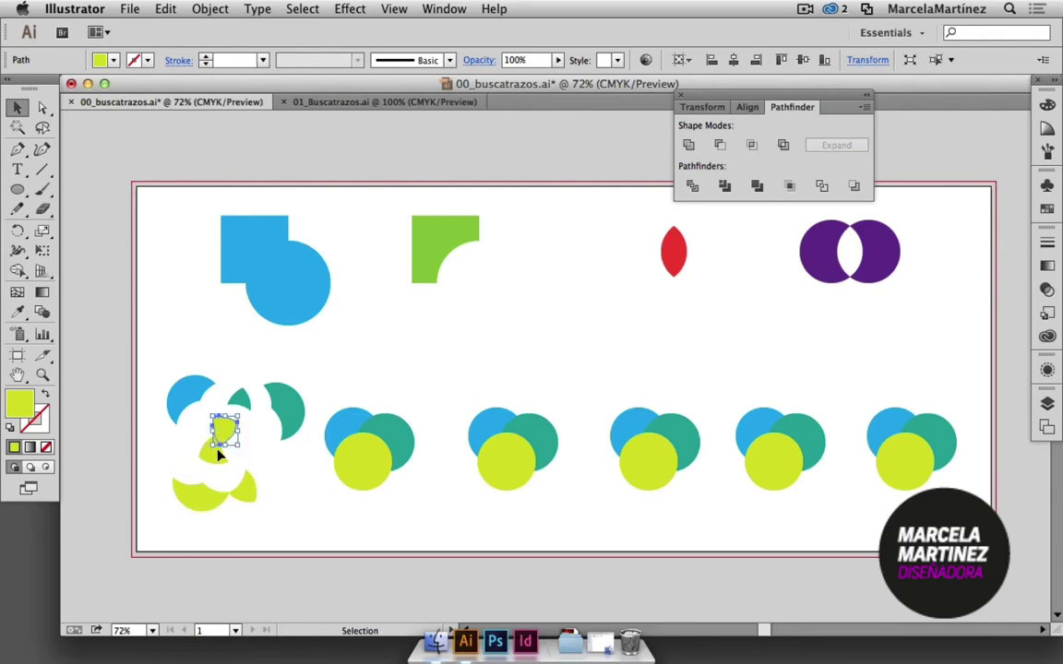
left_click_drag(212, 466, 180, 459)
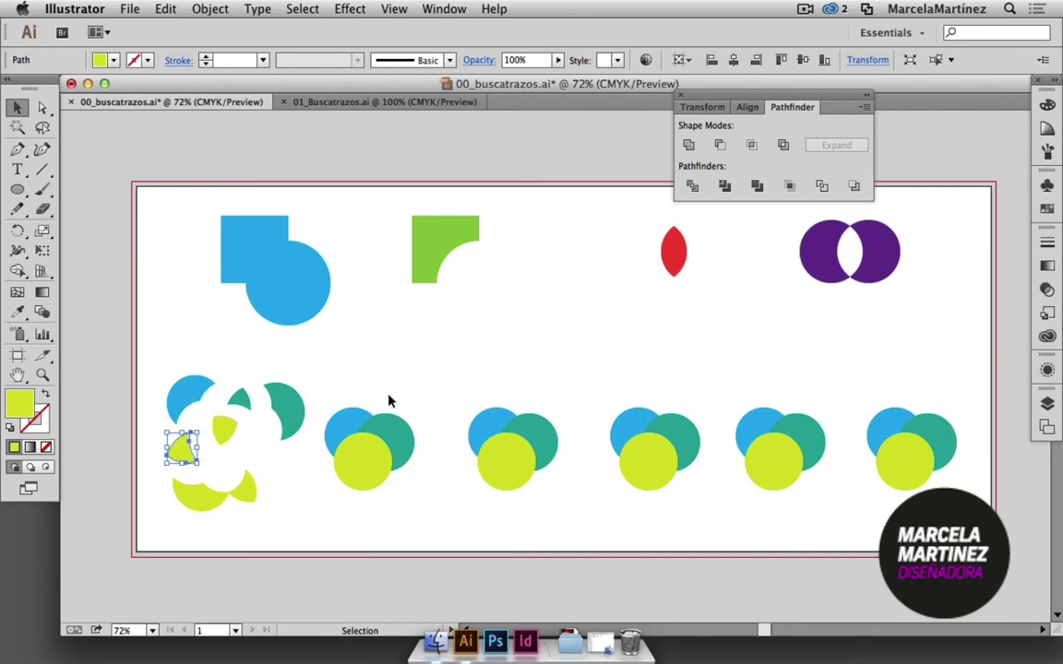
Apply Trim to the second three-circle cluster in the lower row and ungroup the result.
left_click_drag(366, 420, 342, 471)
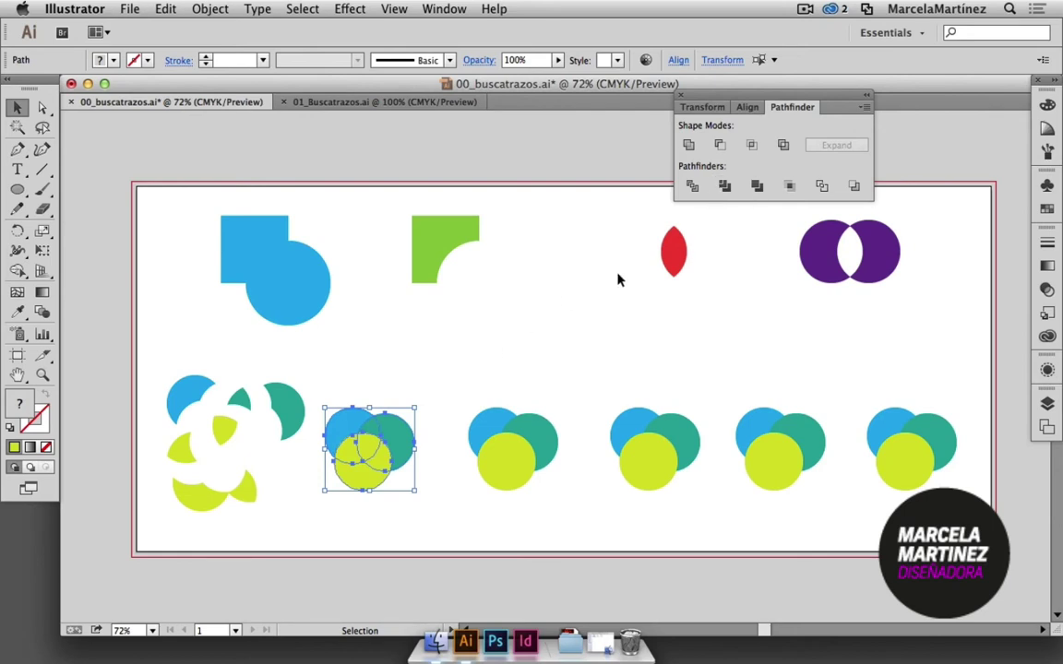
left_click(729, 186)
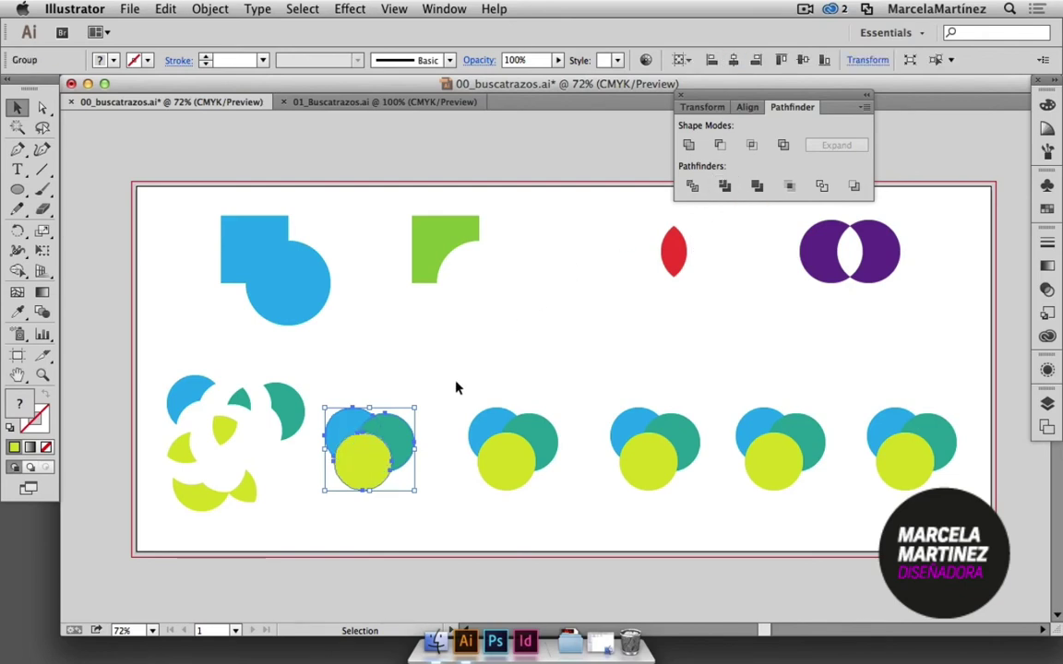
left_click(430, 389)
left_click(399, 441)
key("super+shift+g")
left_click(432, 404)
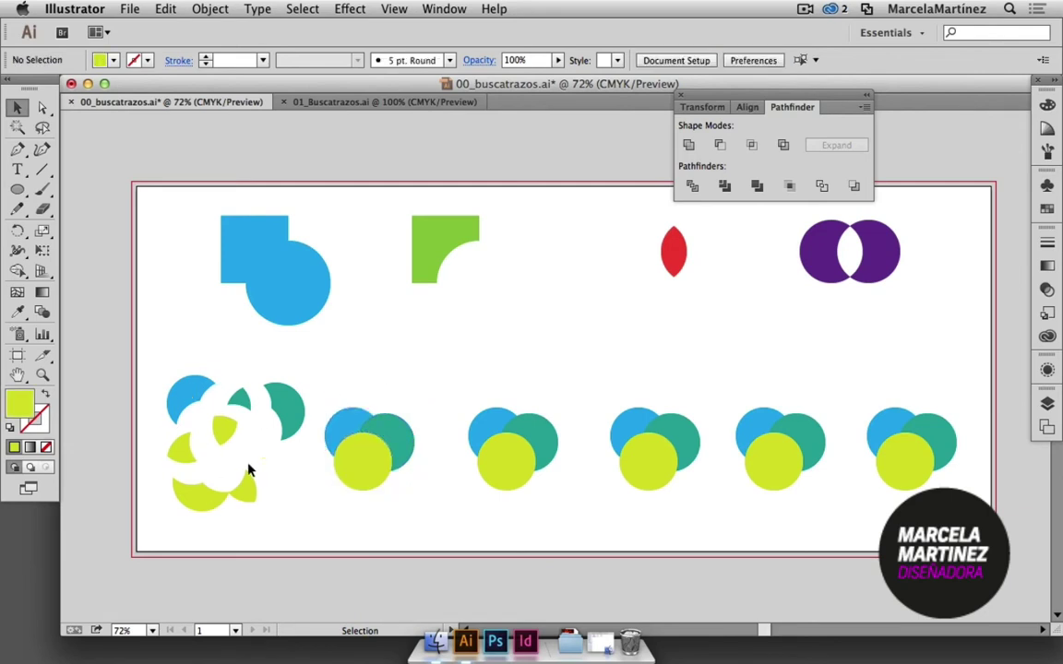
Move the teal, blue and lime pieces of the trimmed second cluster apart to separate the cut regions.
left_click(395, 425)
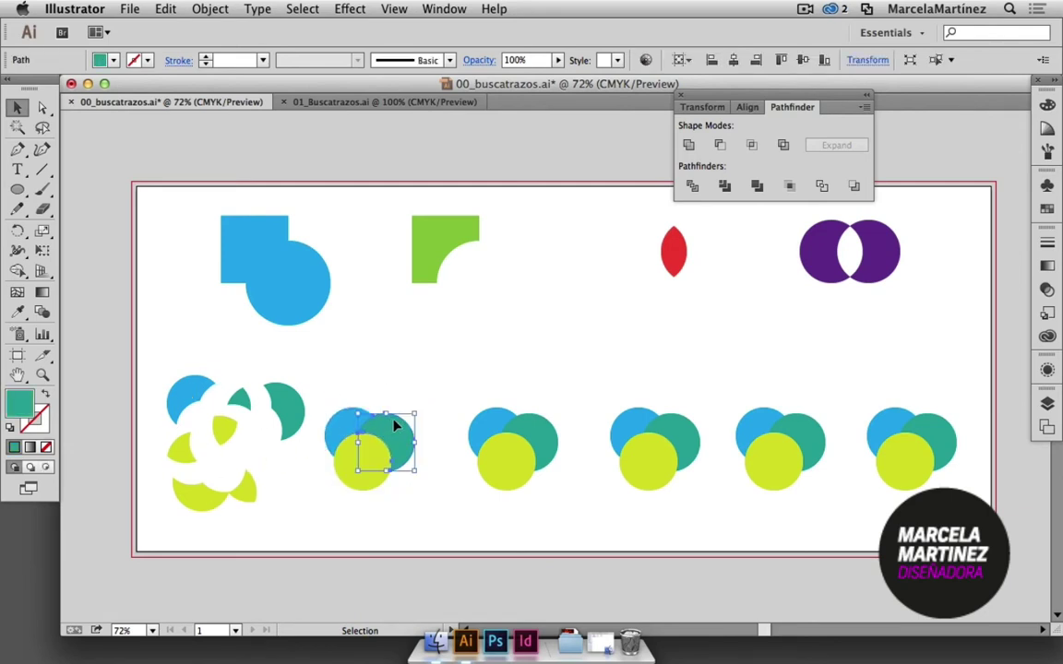
left_click_drag(397, 434, 418, 425)
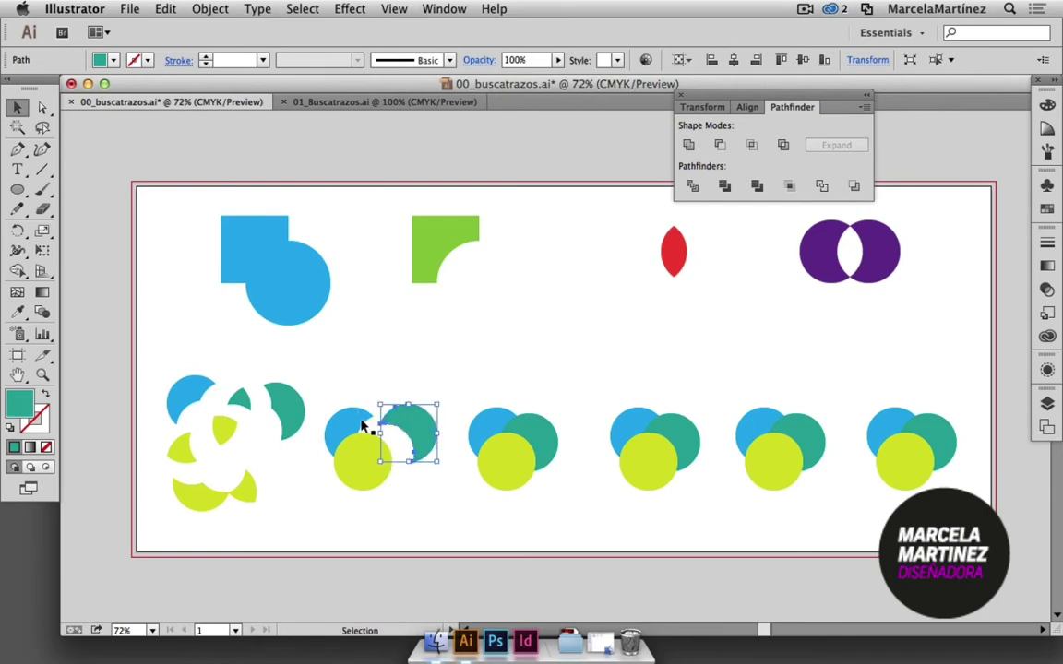
left_click_drag(353, 422, 350, 413)
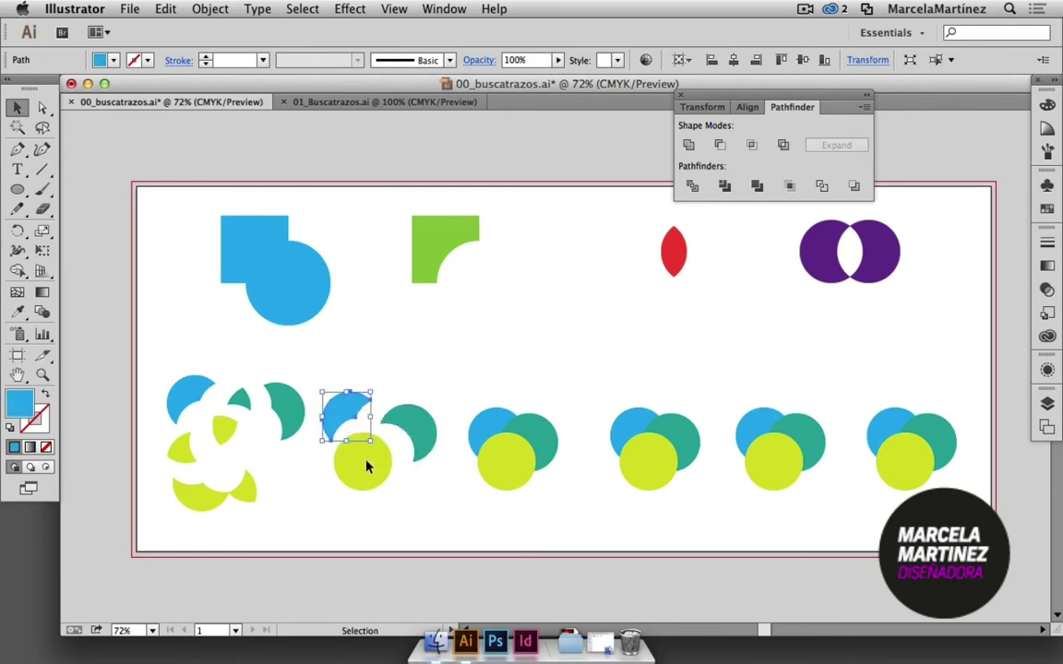
left_click_drag(365, 467, 379, 476)
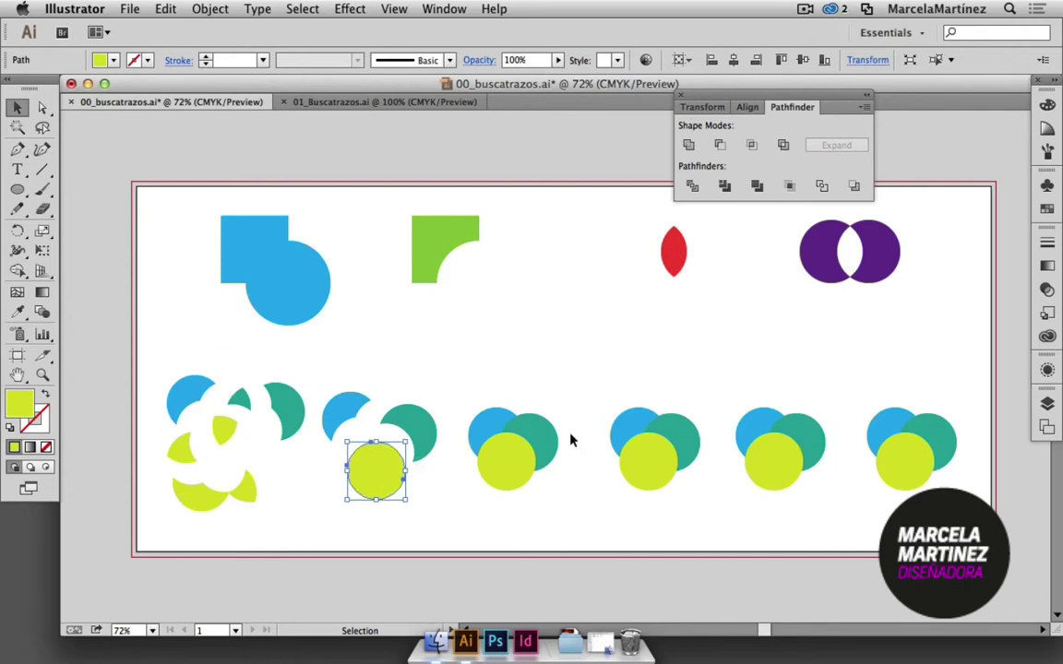
Apply Merge to the third three-circle cluster in the lower row and ungroup the result.
left_click_drag(506, 429, 484, 481)
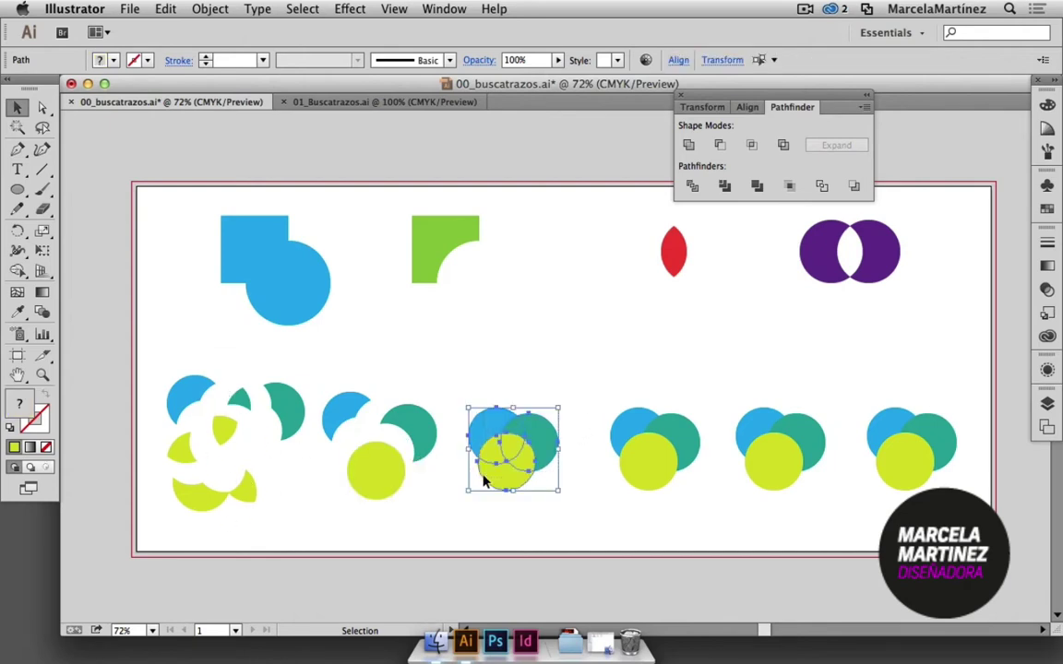
left_click(756, 187)
left_click(756, 187)
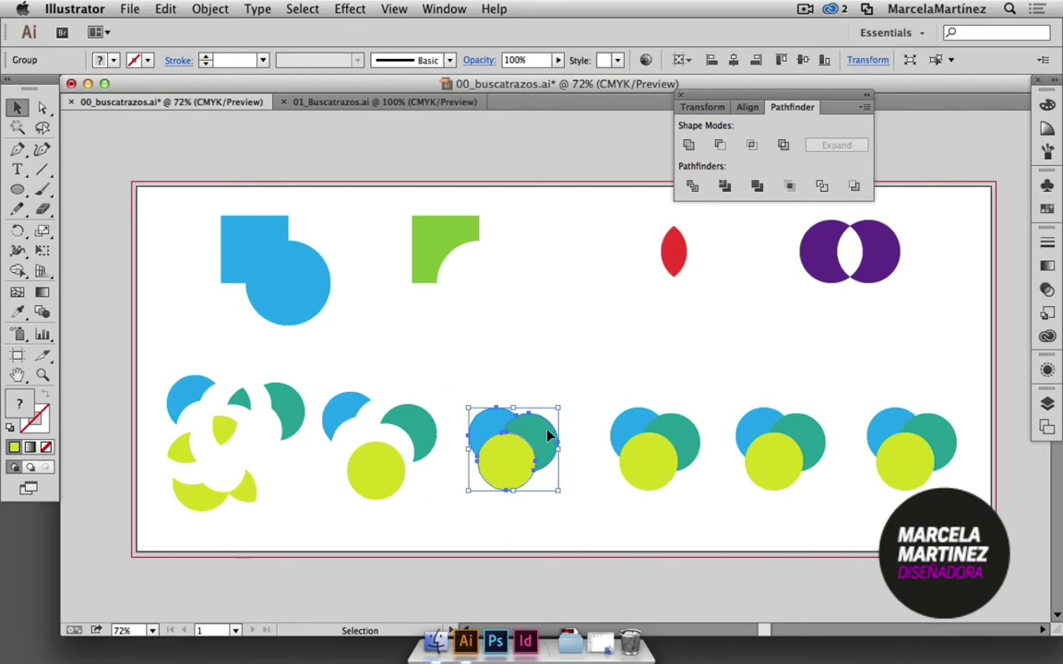
left_click(569, 391)
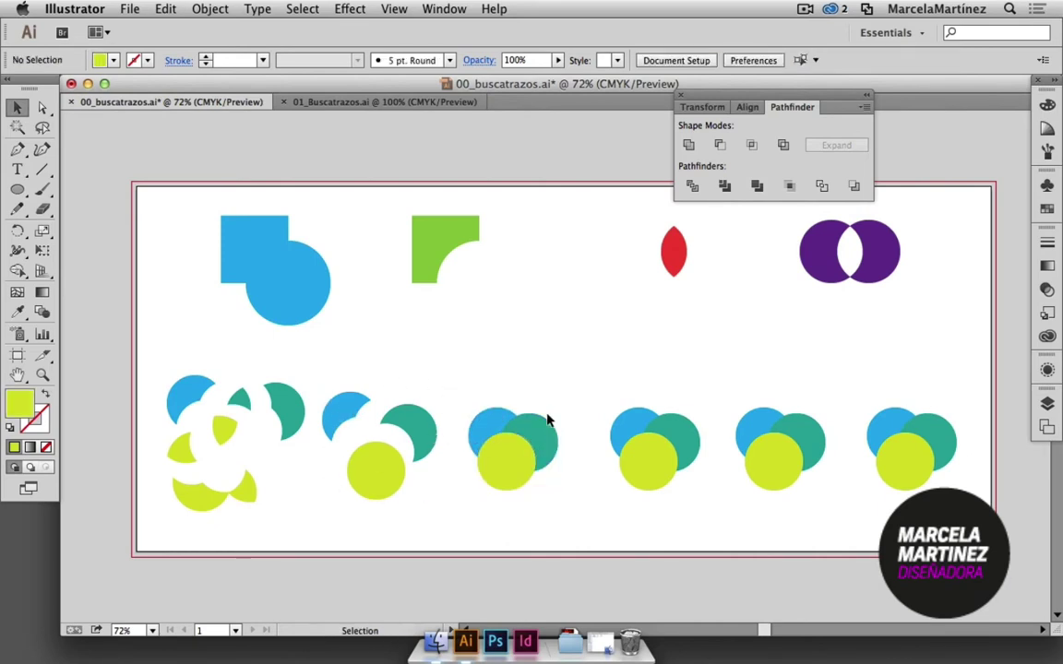
Move the teal, blue and lime pieces of the merged third cluster apart.
left_click_drag(542, 436, 564, 413)
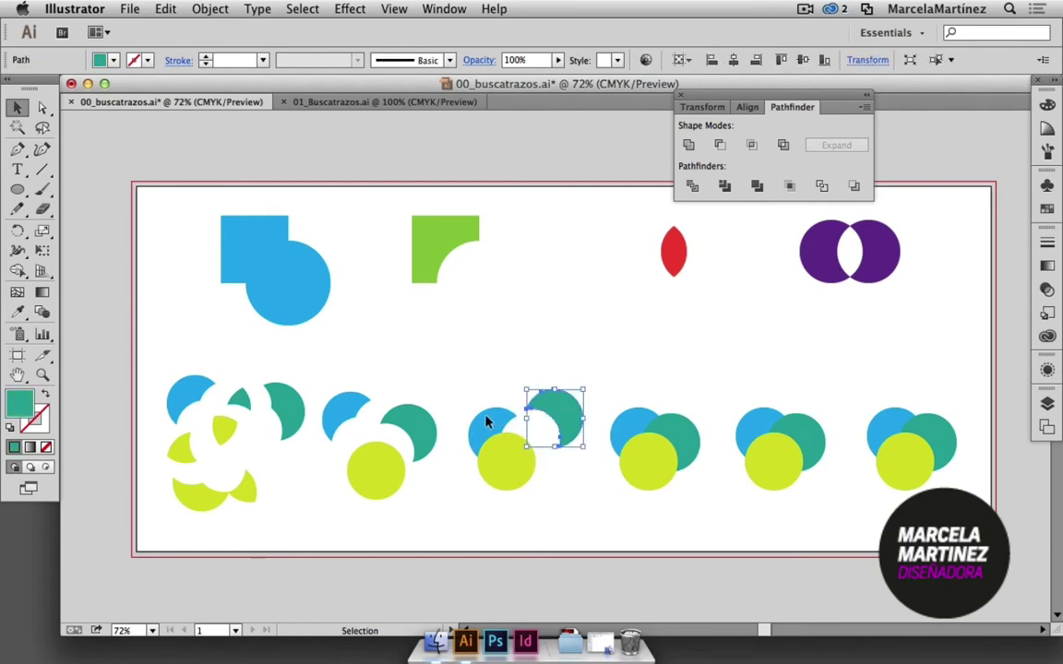
left_click_drag(486, 427, 484, 403)
left_click_drag(511, 467, 525, 471)
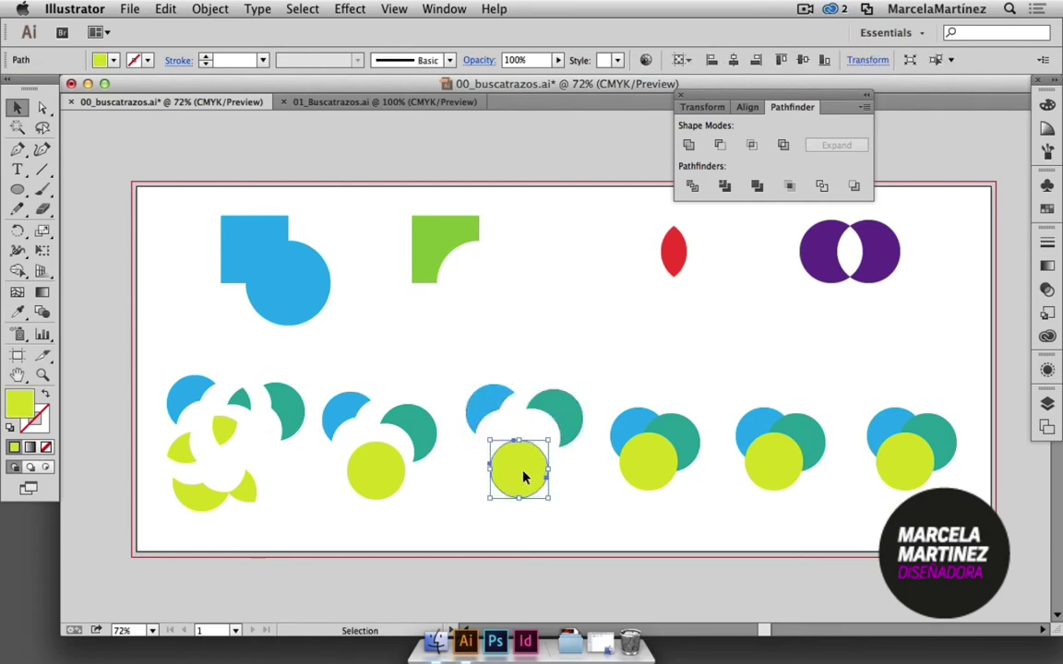
Crop the fourth three-circle cluster in the lower row to the area of its front lime circle.
left_click(584, 515)
scroll(535, 466, "right", 5)
left_click_drag(587, 351, 581, 497)
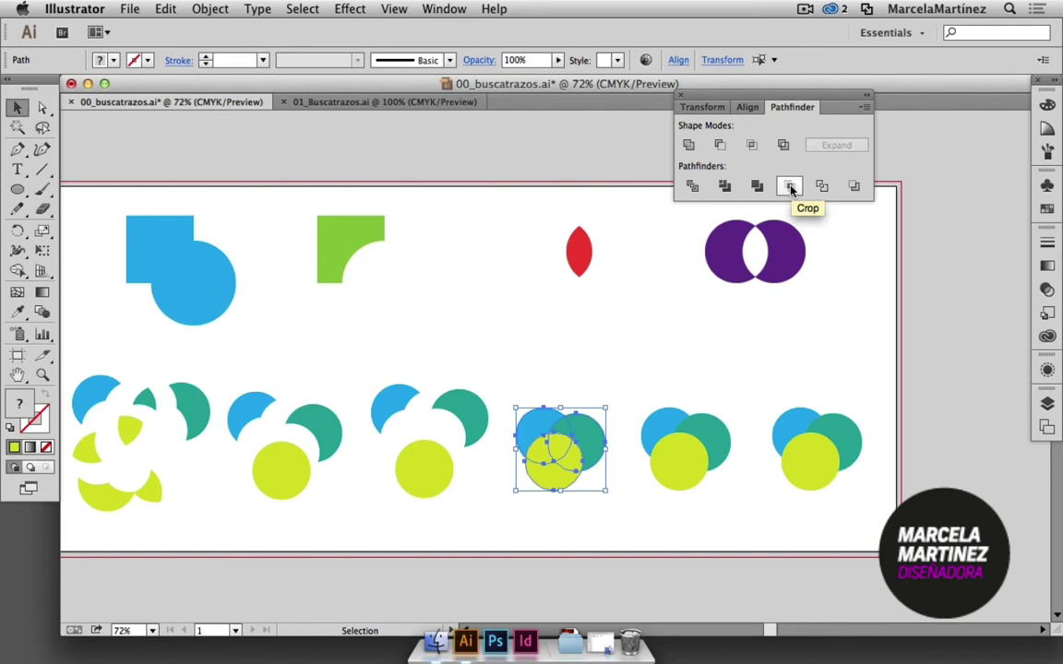
left_click(602, 383)
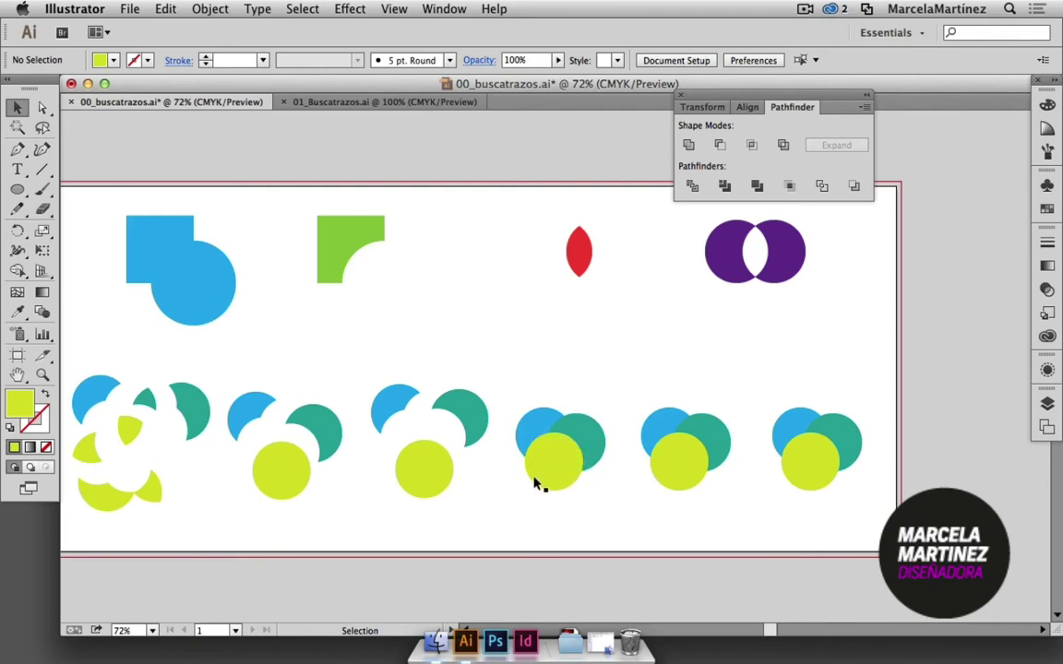
left_click_drag(593, 489, 537, 416)
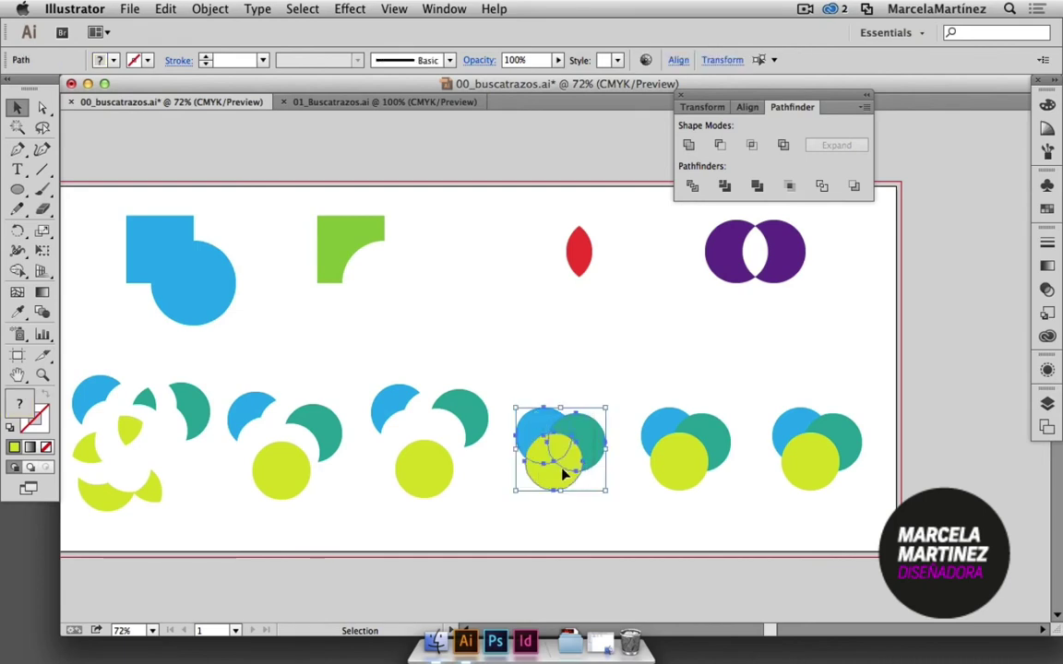
left_click(792, 187)
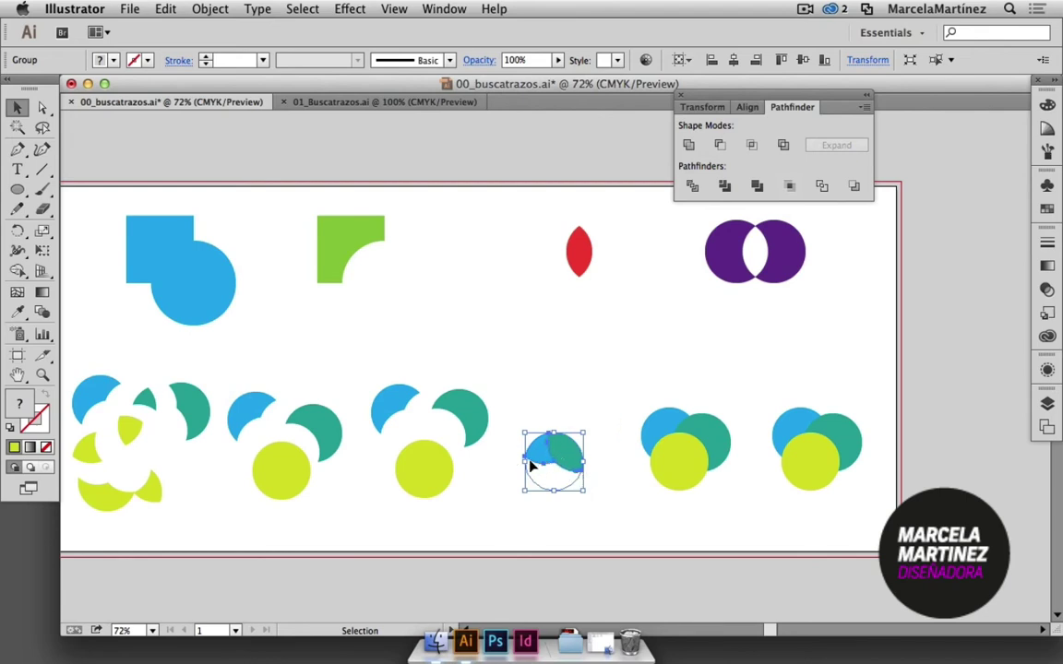
left_click(582, 518)
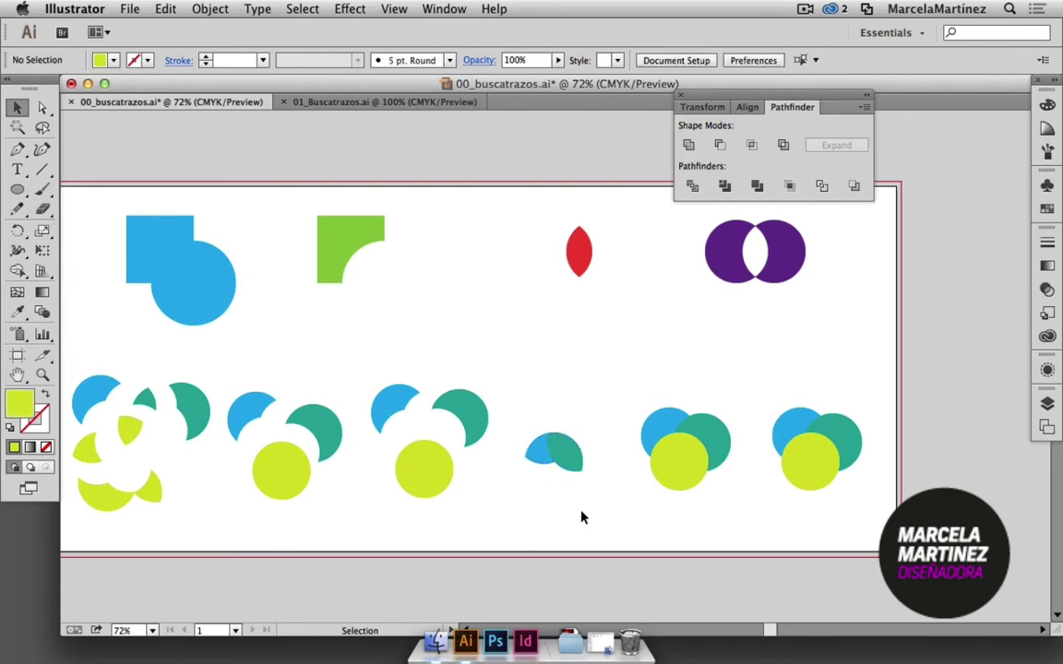
Convert the fifth three-circle cluster in the lower row to line segments with Outline.
left_click_drag(735, 506, 637, 404)
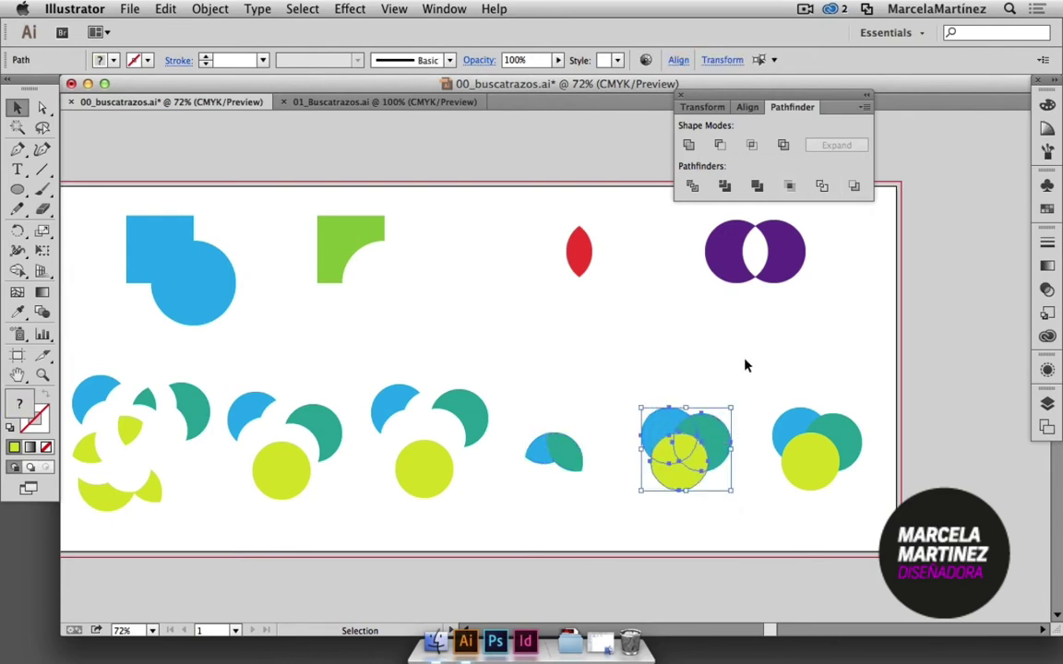
left_click(823, 186)
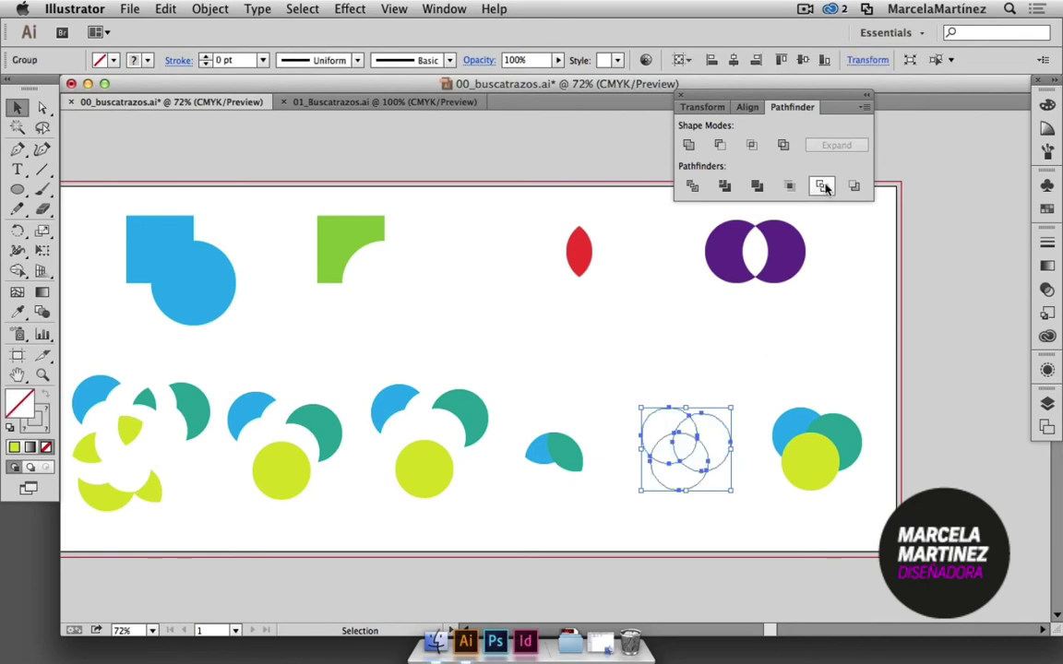
left_click(706, 392)
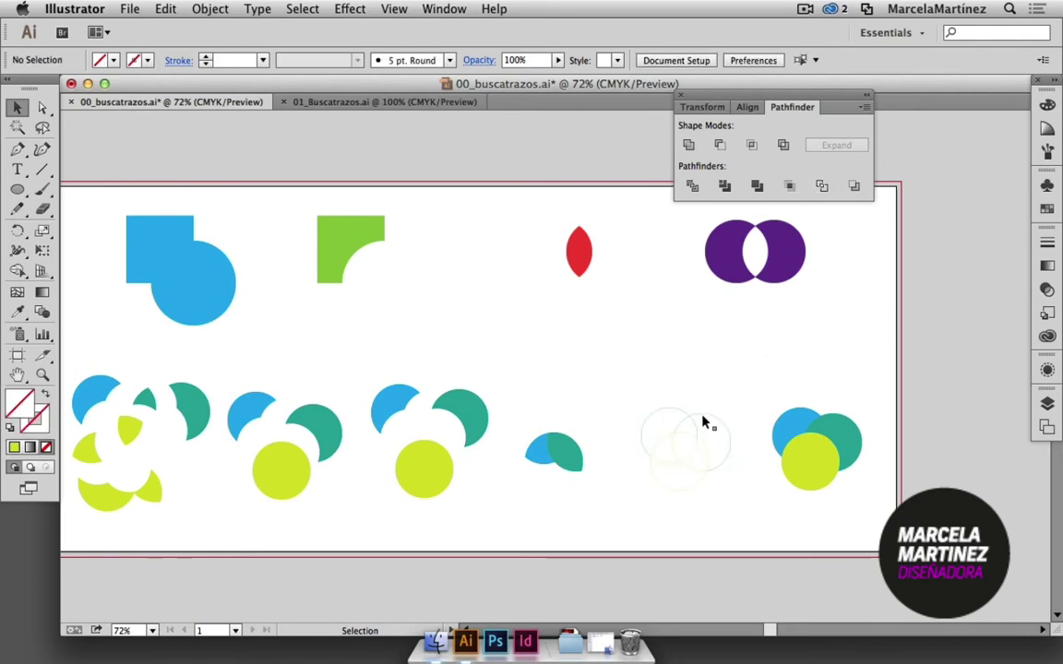
Set the stroke weight of the outlined fifth cluster to 0,5 pt.
left_click(706, 423)
left_click(42, 375)
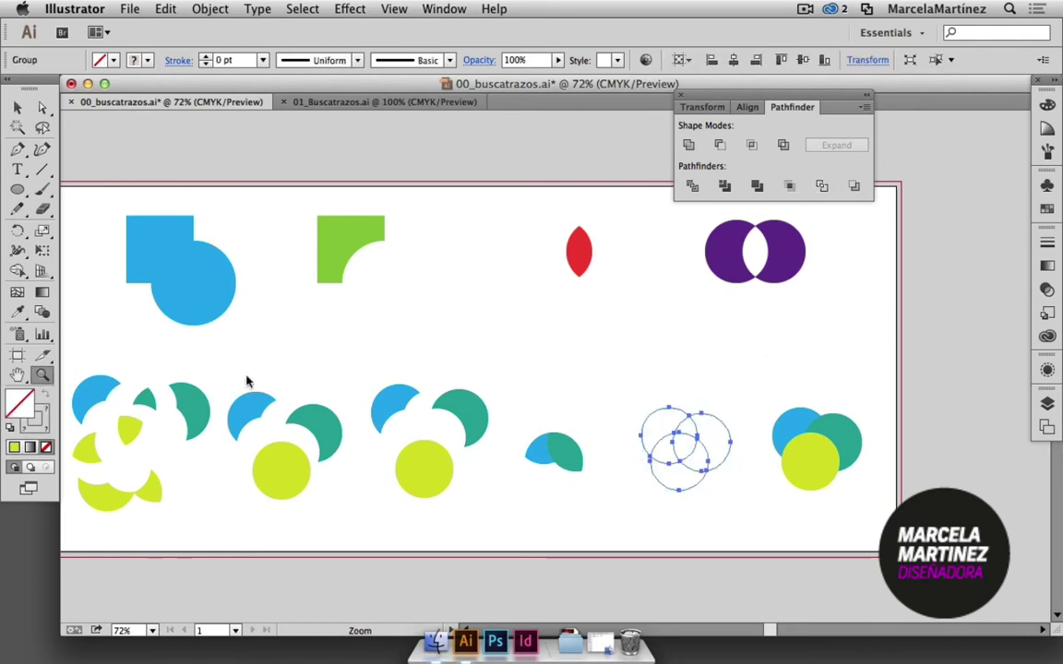
left_click_drag(612, 373, 731, 496)
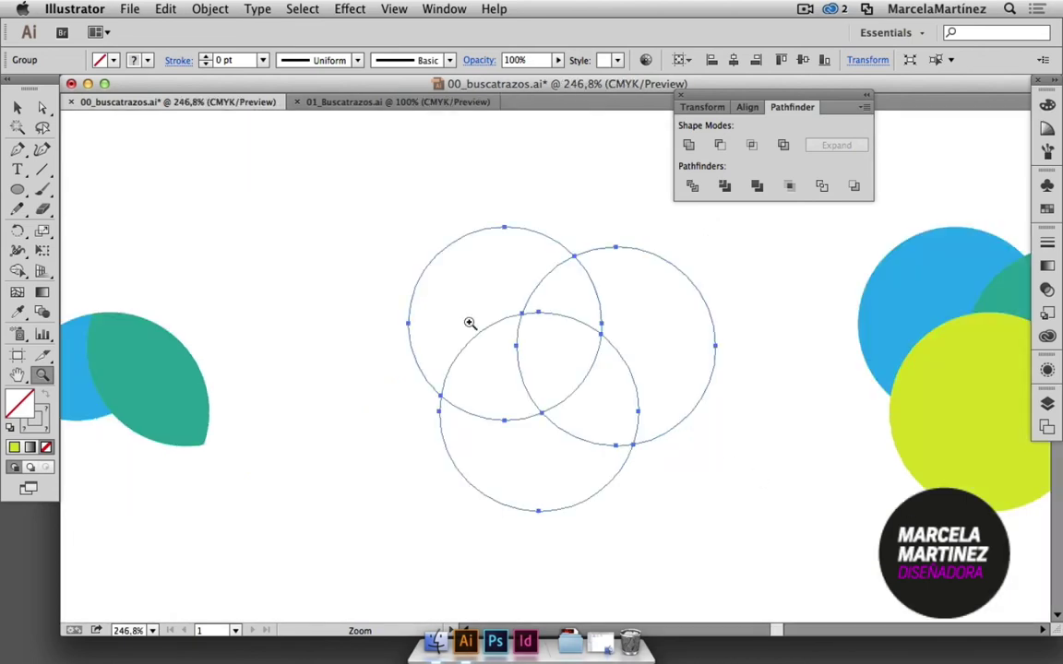
left_click(17, 107)
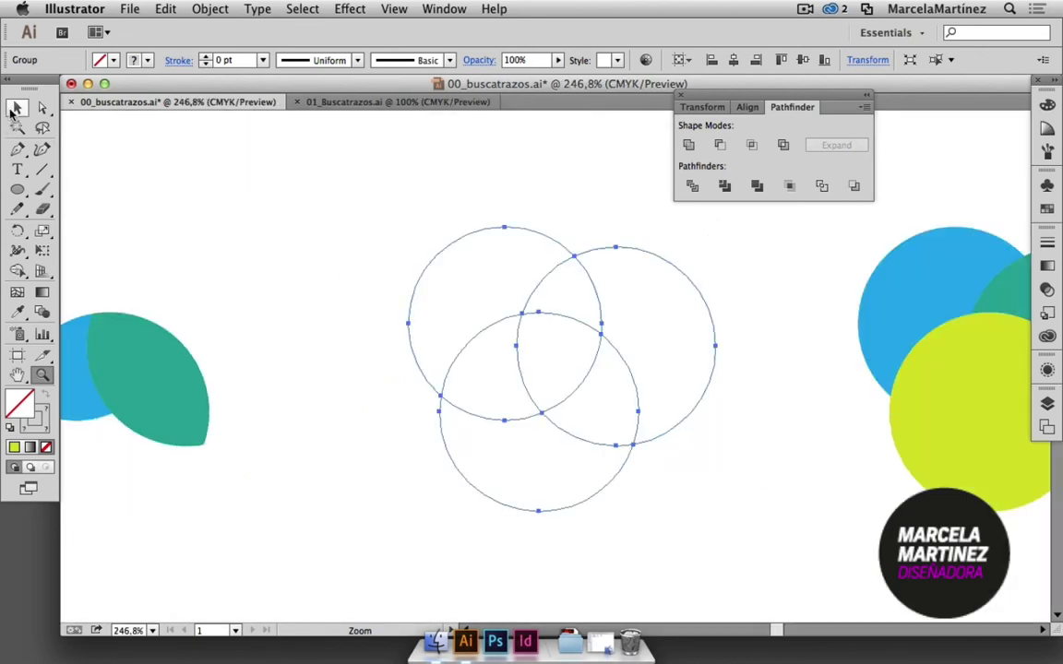
left_click(761, 497)
left_click_drag(723, 435, 480, 277)
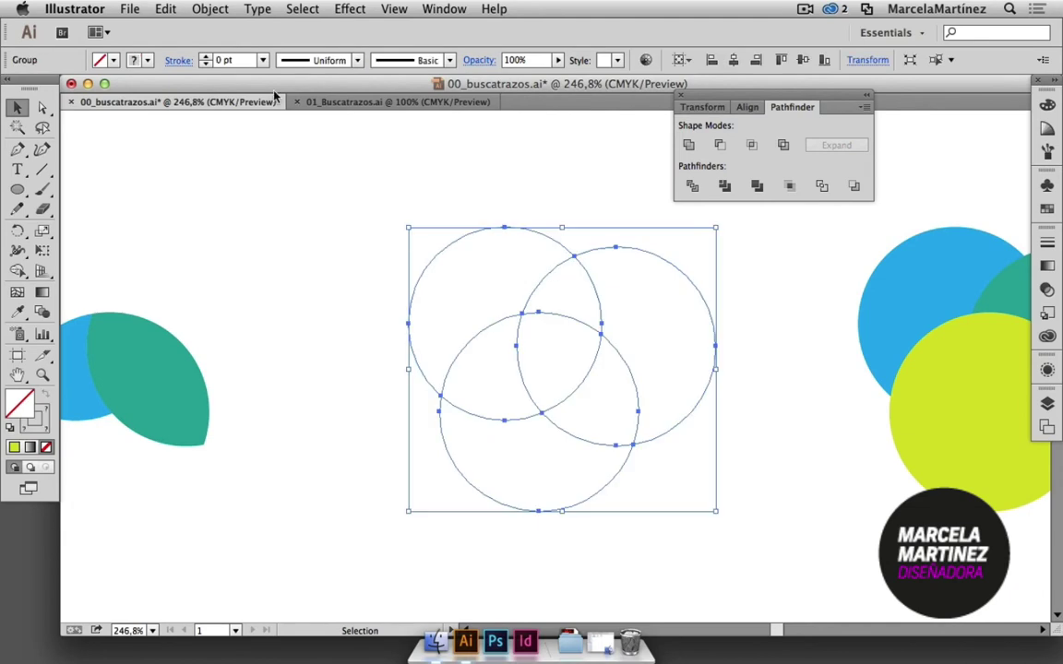
left_click(260, 60)
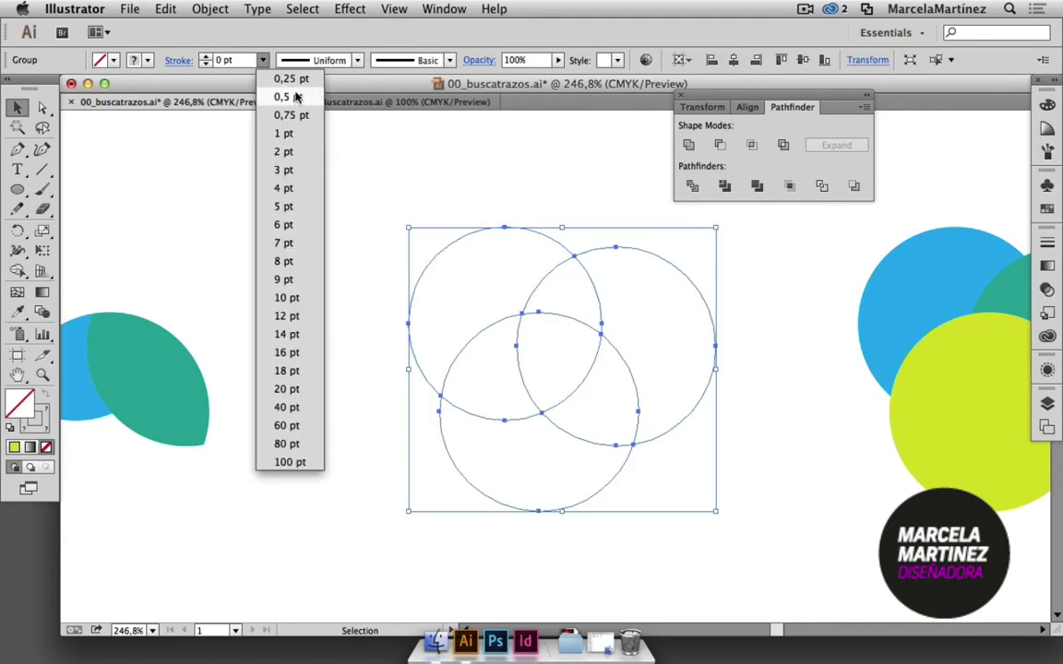
left_click(270, 94)
left_click(820, 487)
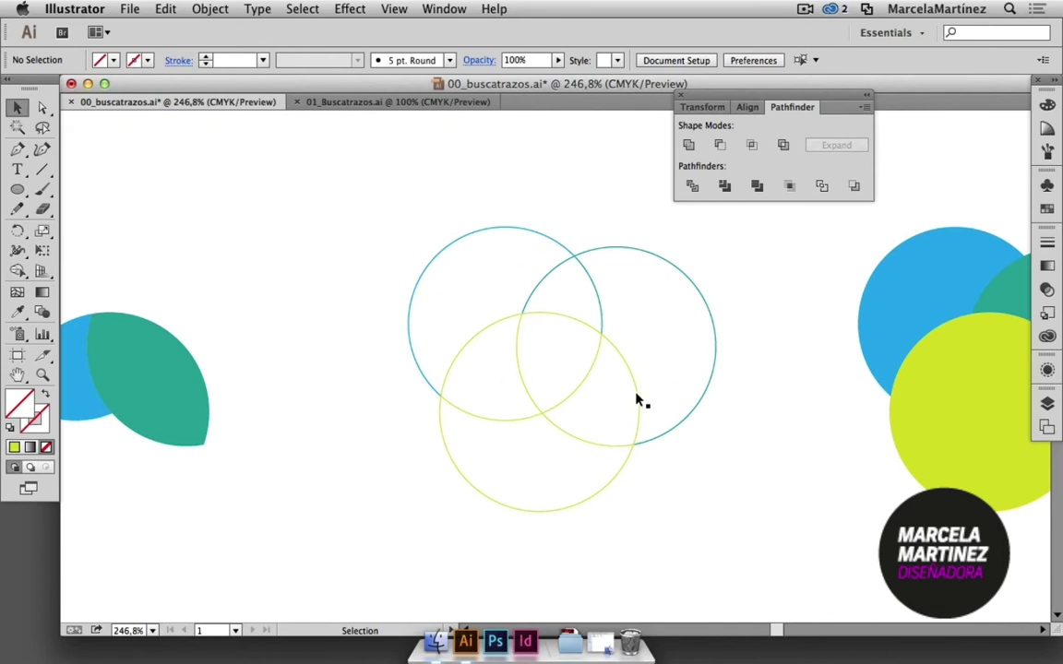
Try Minus Back on the last three-circle cluster in the lower row and undo it.
key("super+minus")
left_click(42, 374)
left_click(498, 375, "alt")
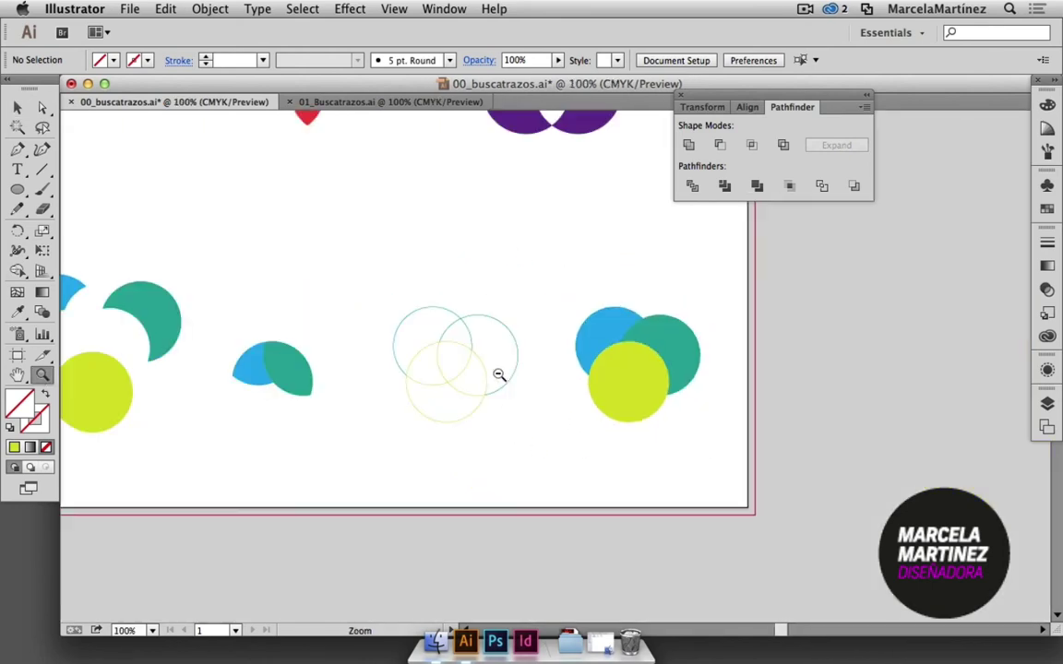
left_click(498, 375, "alt")
left_click(16, 107)
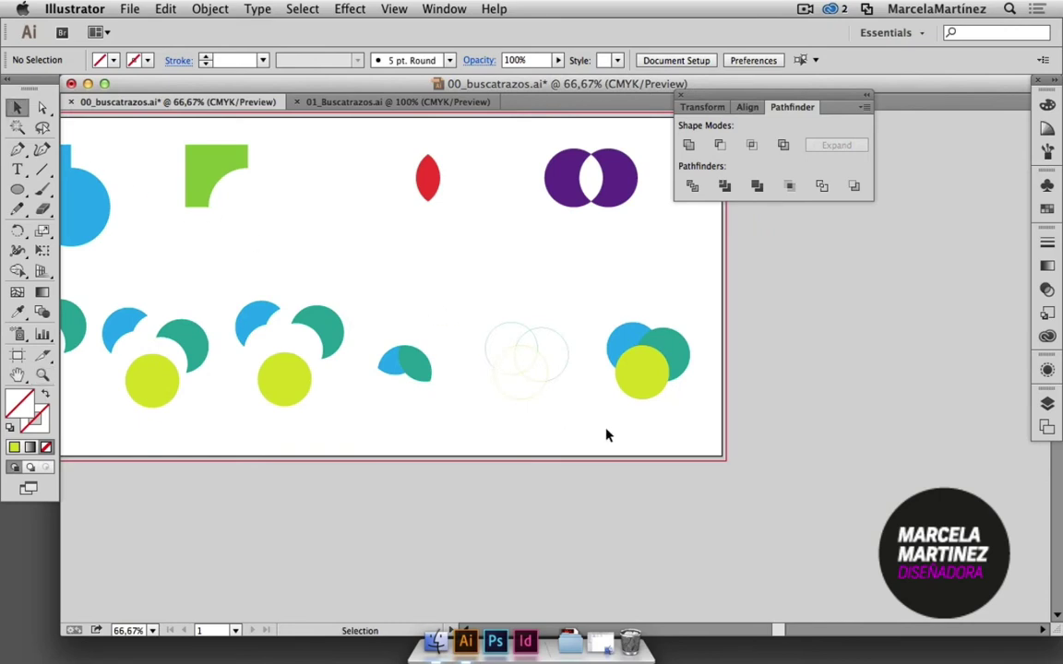
left_click_drag(675, 397, 620, 323)
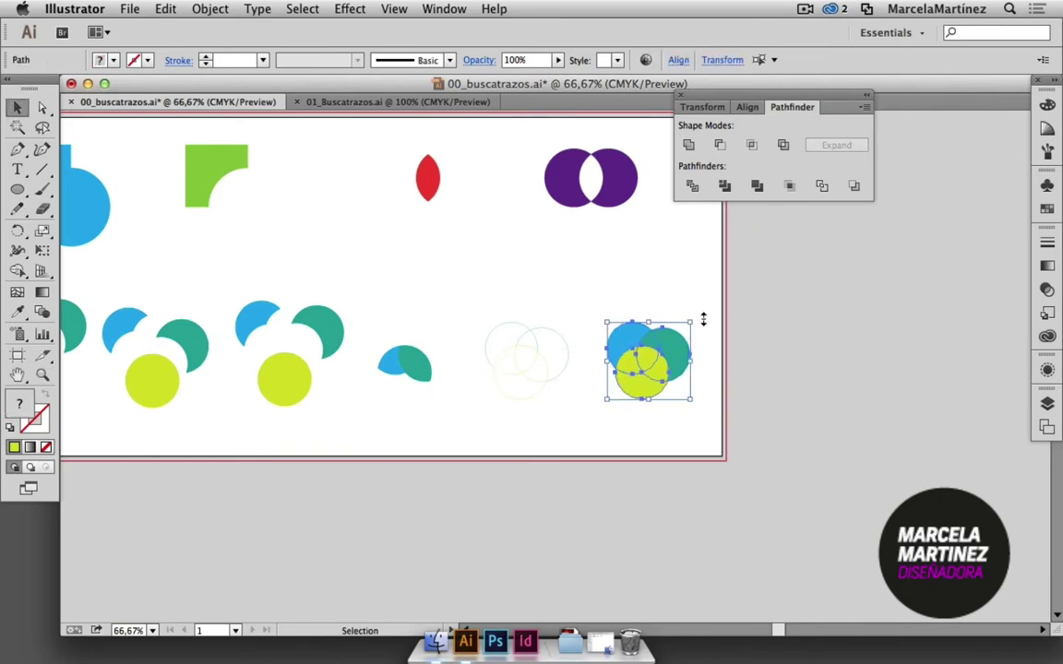
left_click(853, 187)
key("super+z")
left_click(698, 426)
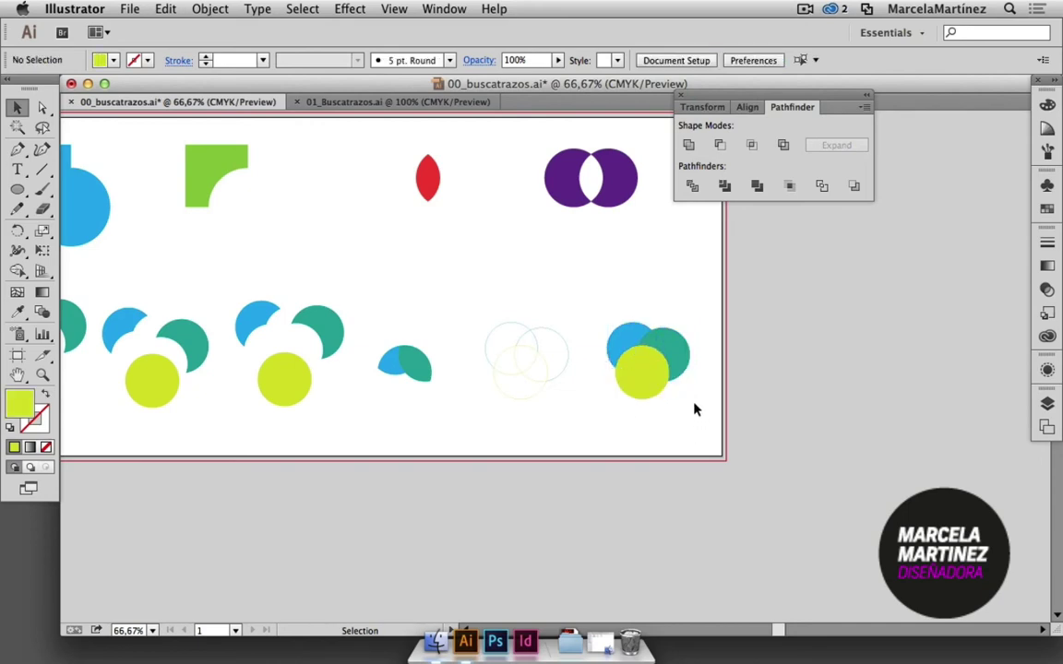
Apply Minus Back again to the last cluster with its lime circle in front, and revert it.
left_click_drag(688, 403, 611, 329)
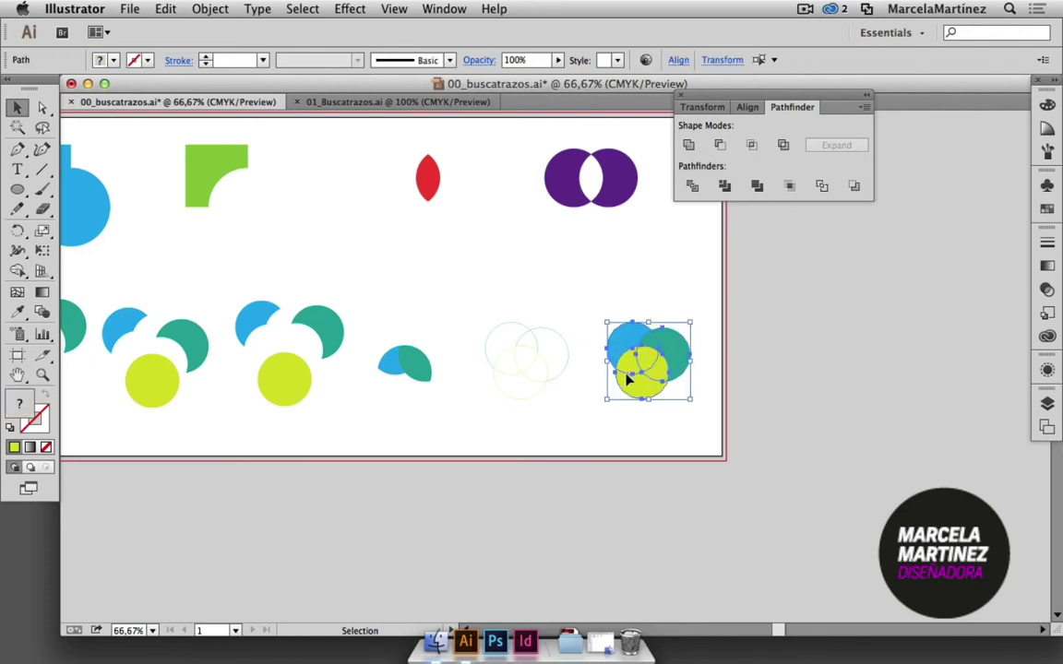
left_click(856, 187)
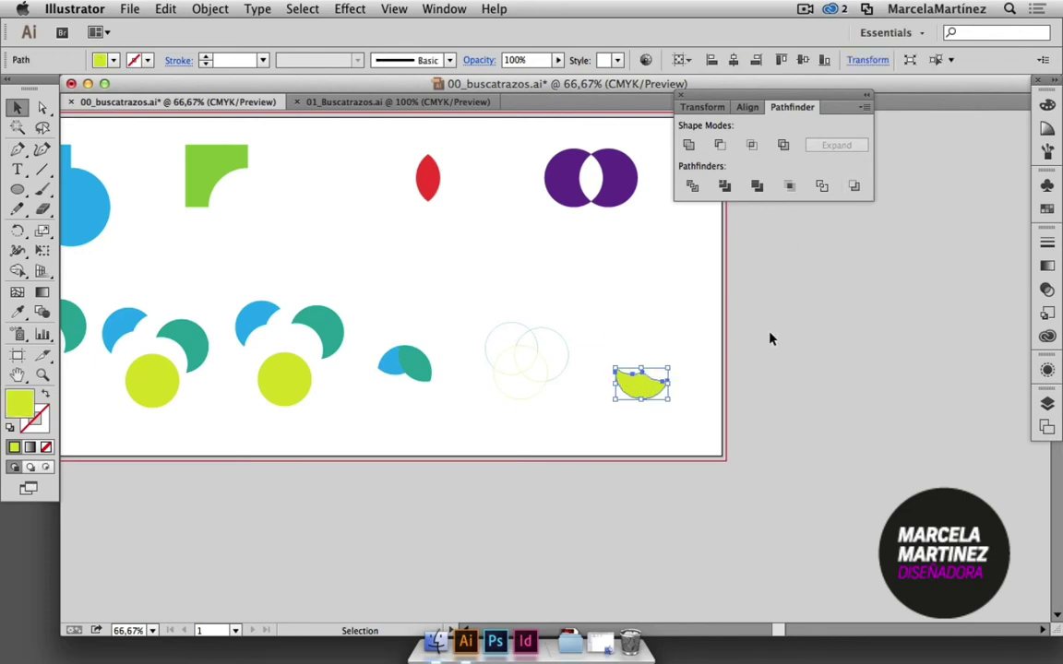
key("a")
key("super+z")
key("v")
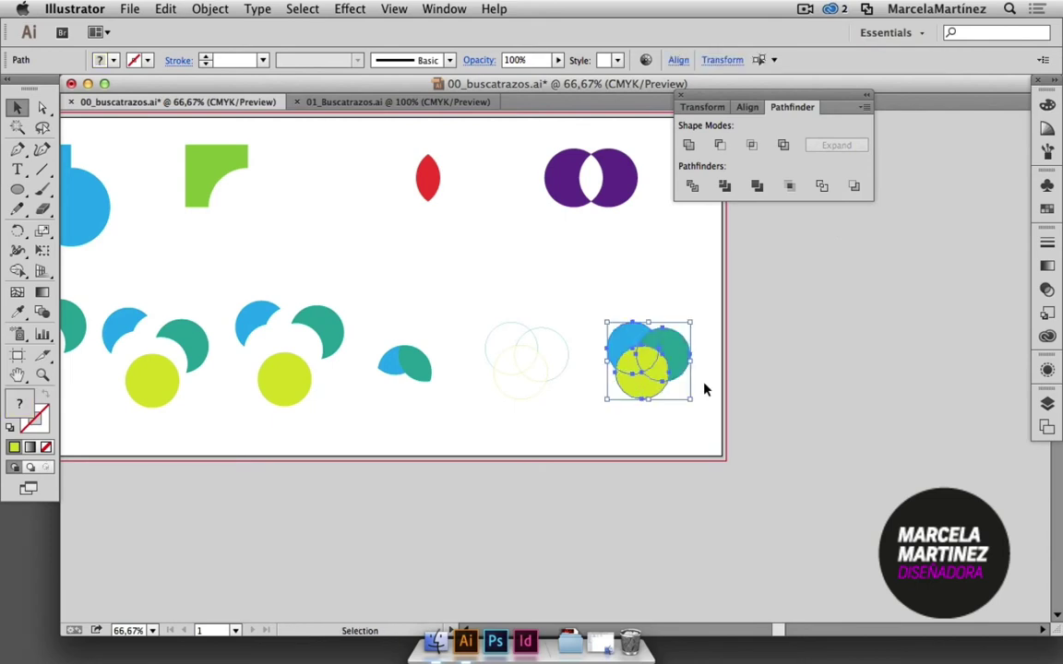
Bring the teal circle of the last three-circle cluster to the front.
left_click(701, 383)
left_click(674, 351)
right_click(673, 347)
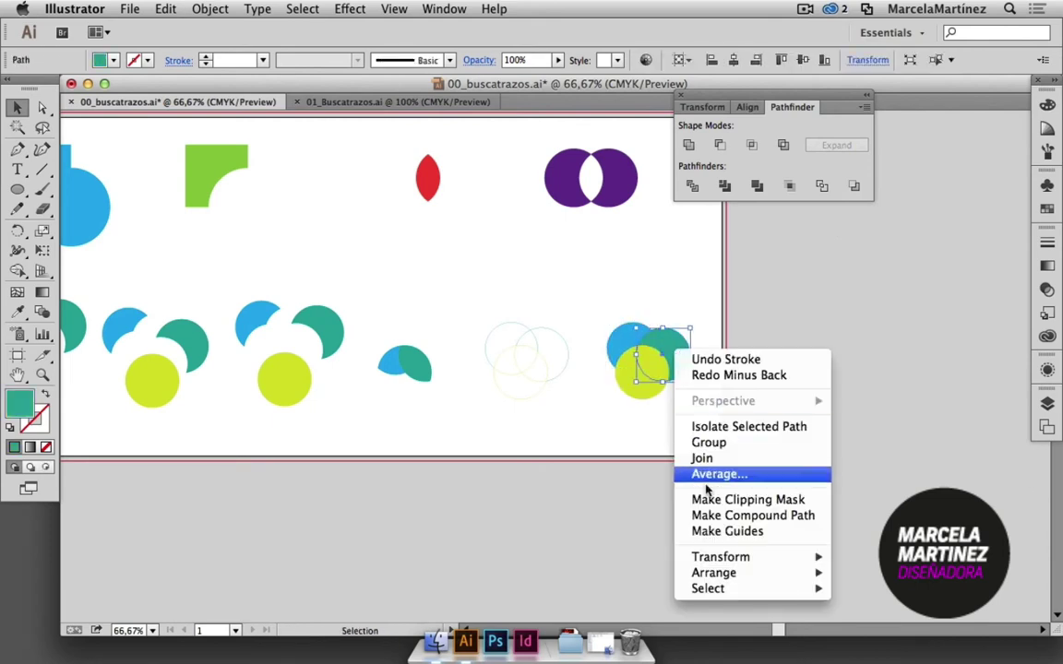
mouse_move(812, 573)
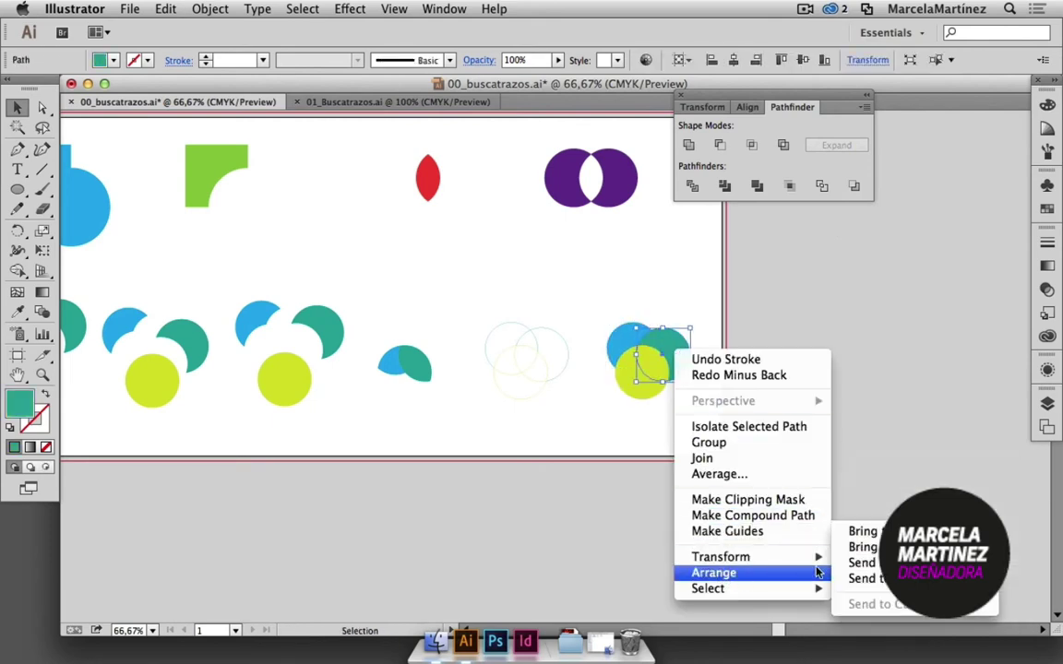
left_click(866, 533)
left_click(692, 407)
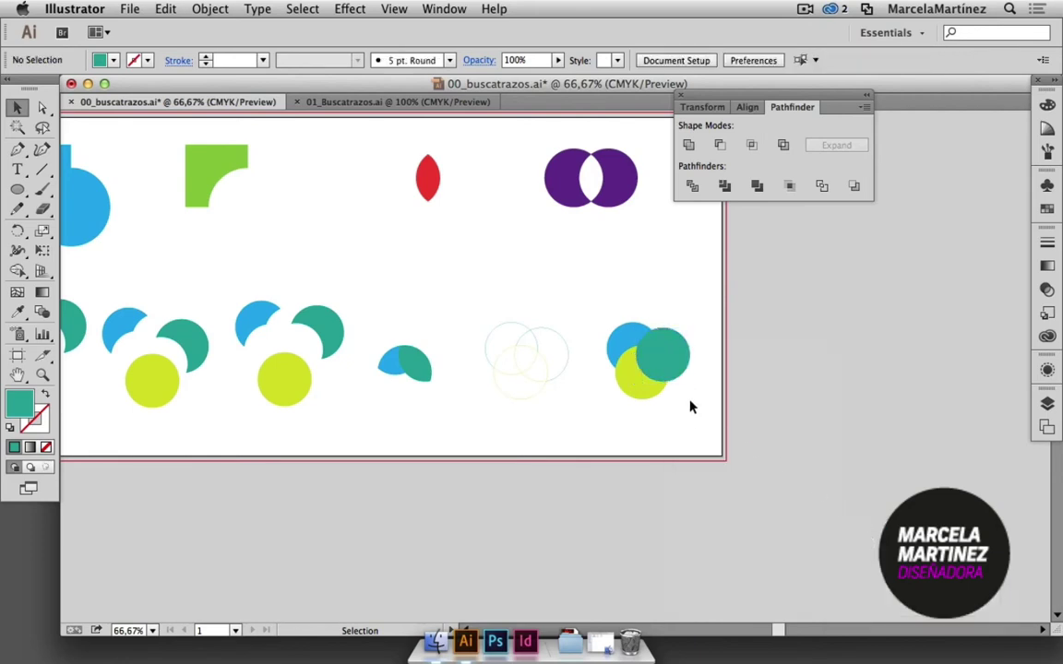
Subtract the blue and lime circles from the front teal circle of the last cluster with Minus Back.
left_click_drag(637, 347, 618, 329)
left_click(854, 187)
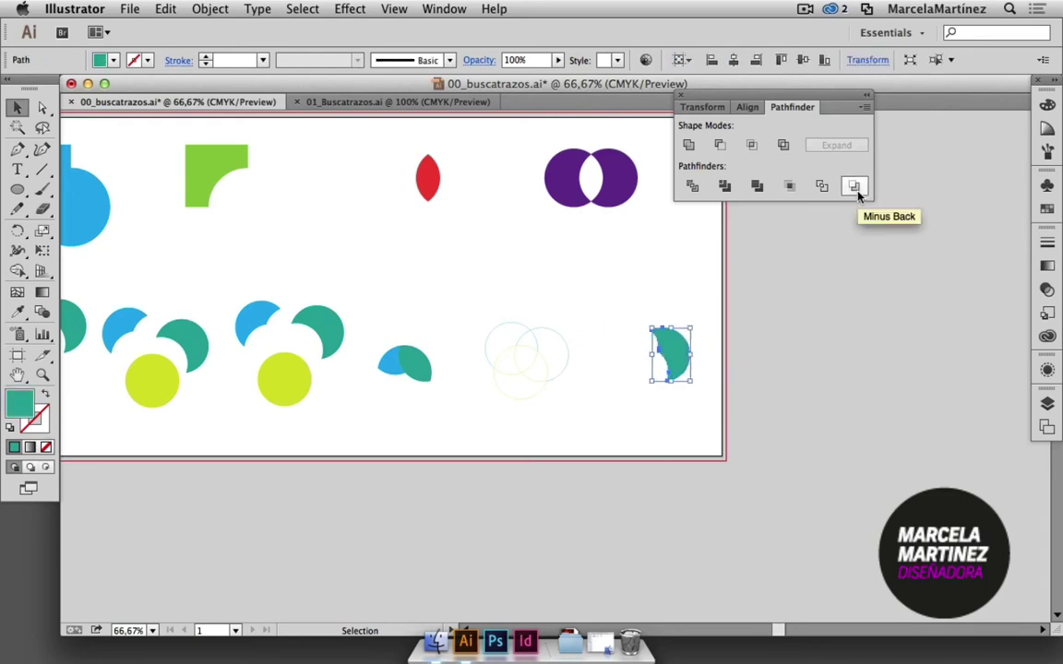
left_click(671, 282)
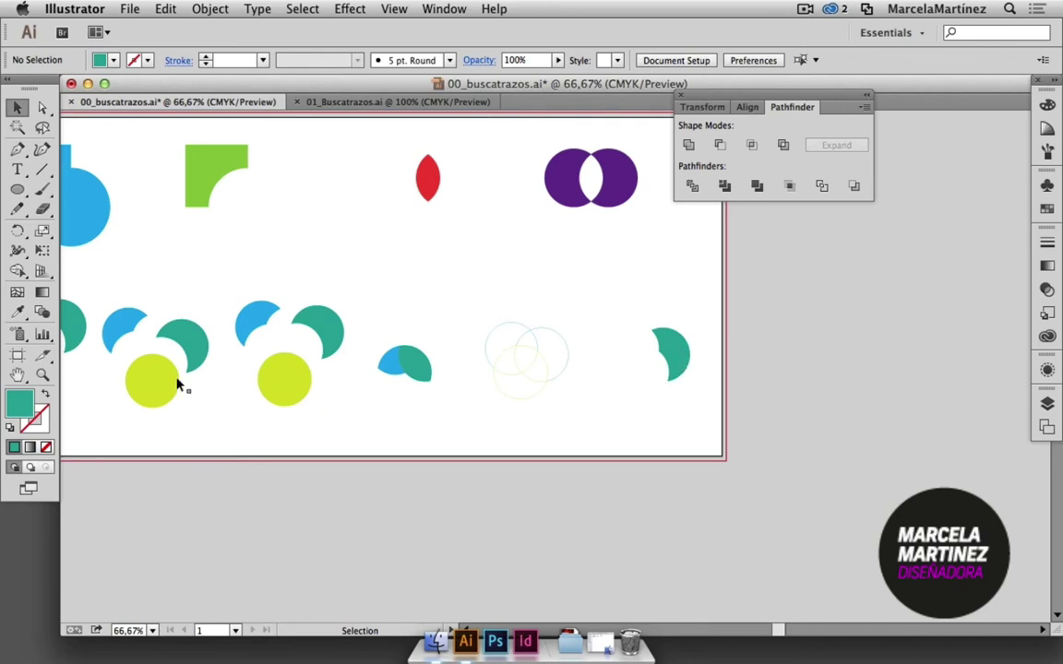
Bring the whole artboard into view and move the Pathfinder panel clear of the artwork.
left_click(42, 375)
left_click(421, 264, "alt")
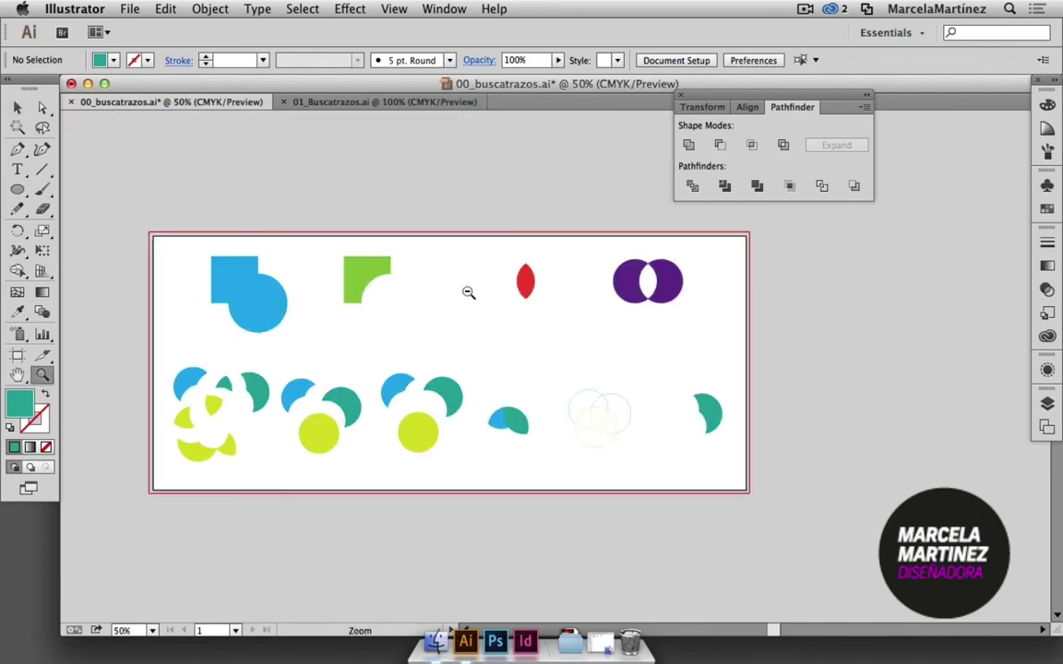
key("v")
left_click_drag(786, 100, 906, 143)
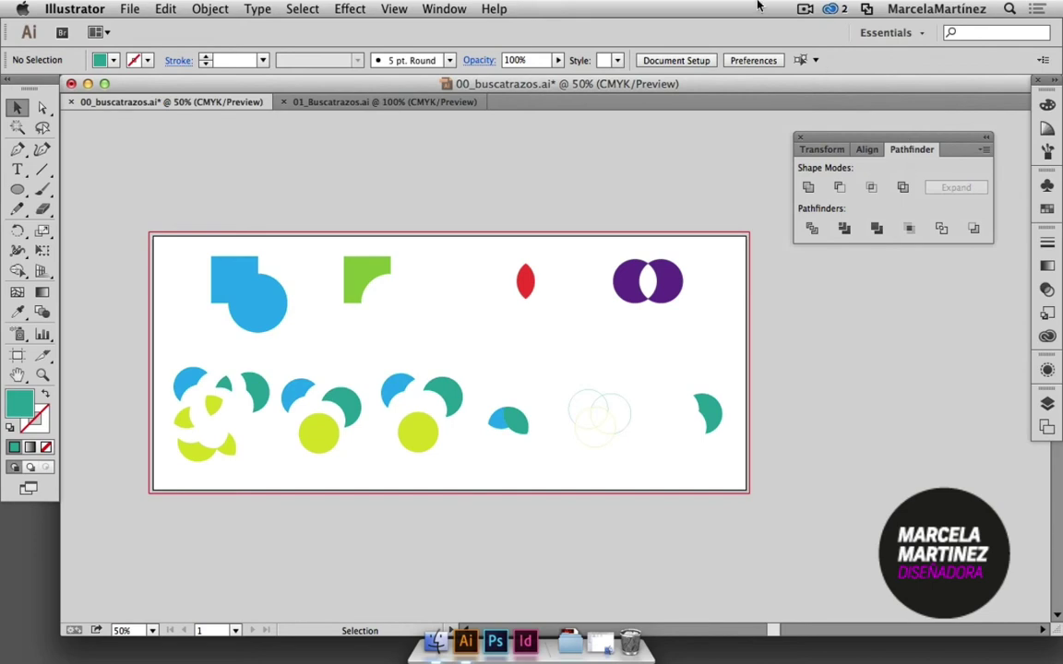
Switch to the 01_Buscatrazos.ai document and place the Layers panel directly below the Pathfinder panel.
left_click(439, 103)
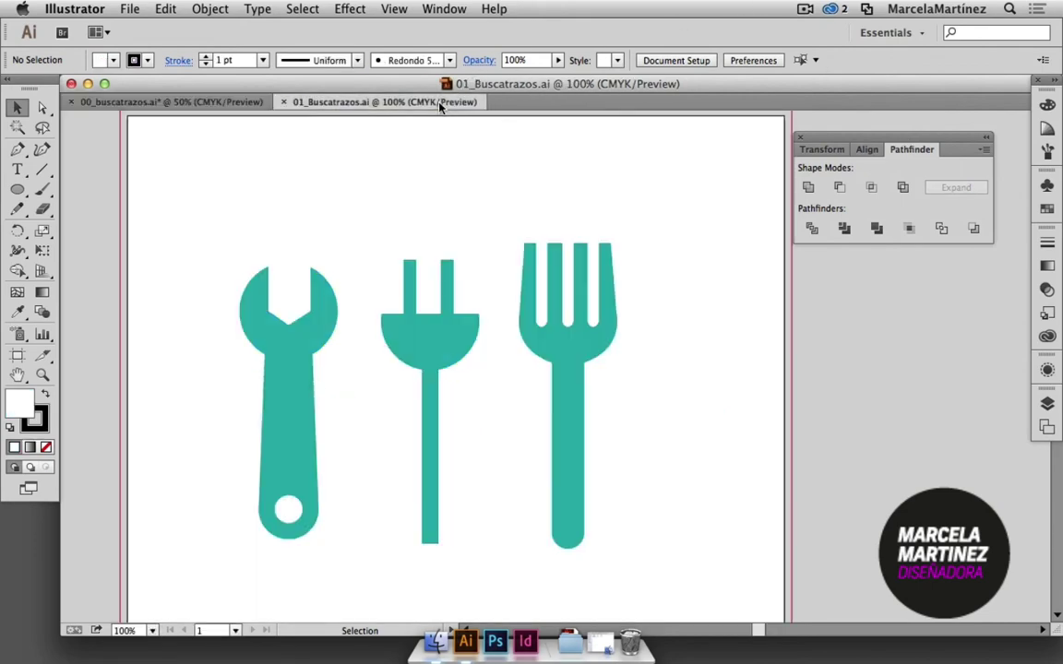
left_click_drag(448, 376, 483, 332)
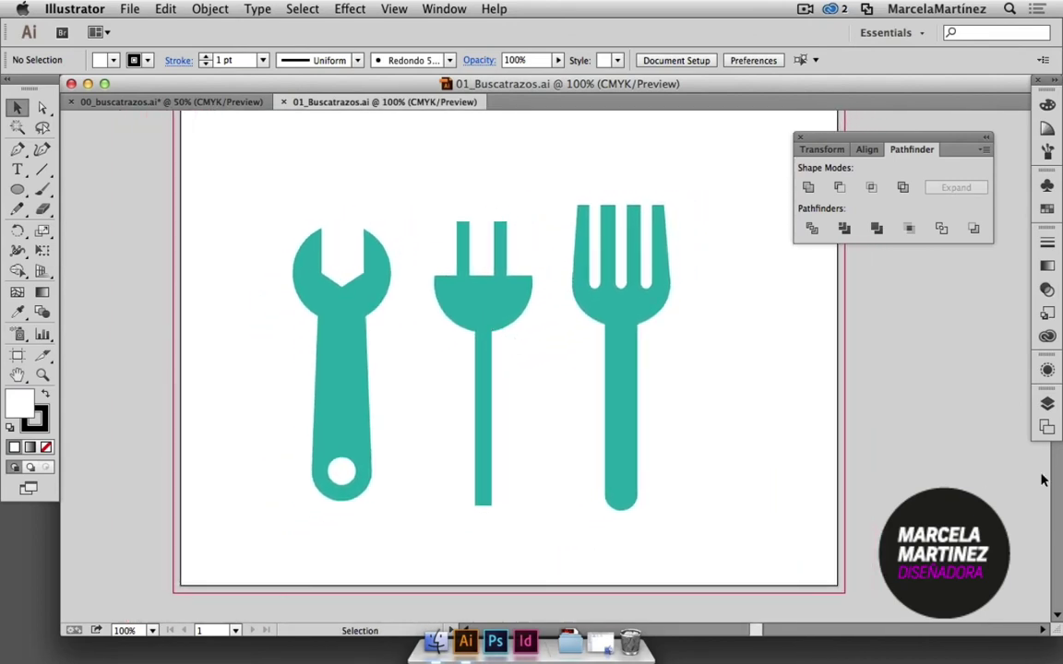
left_click(1047, 403)
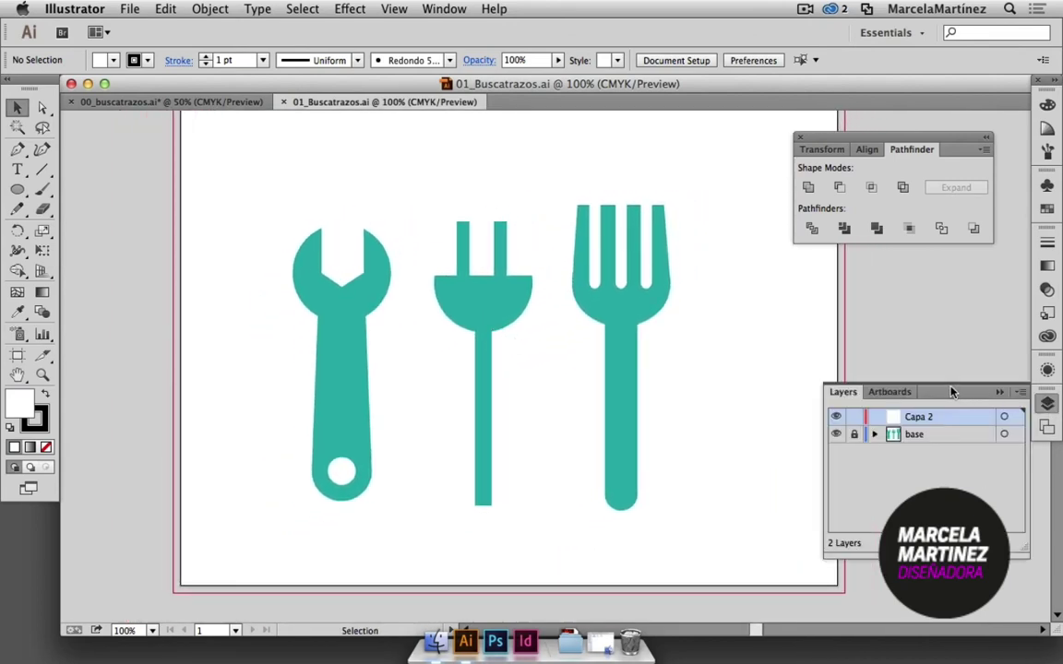
left_click_drag(952, 392, 917, 263)
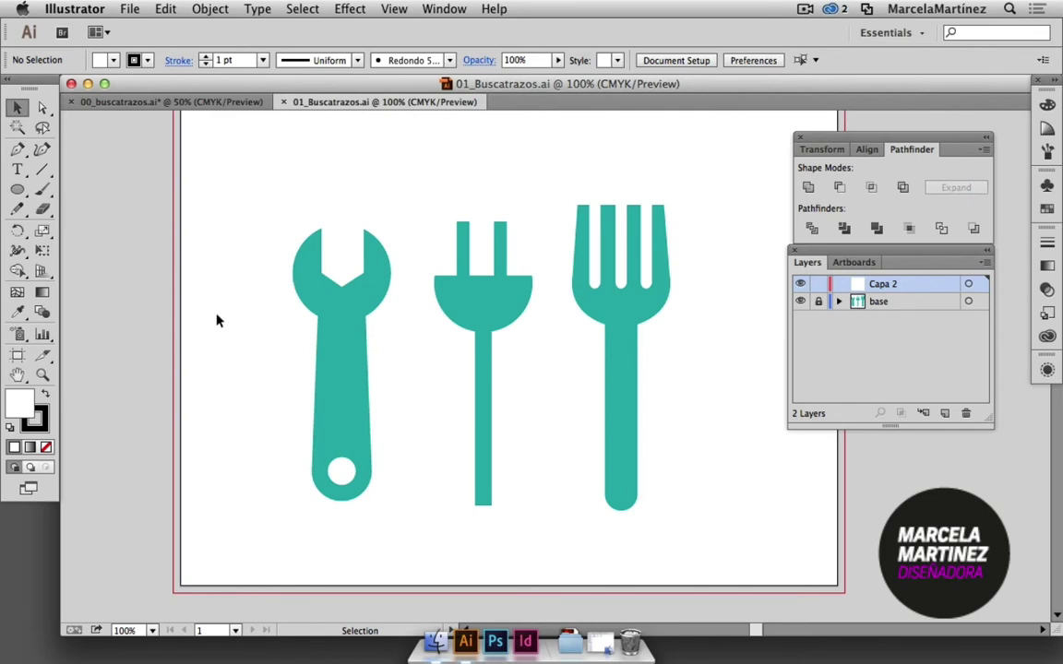
Draw a circle with no fill and a 1 pt black stroke from the centre of the wrench head.
left_click(45, 450)
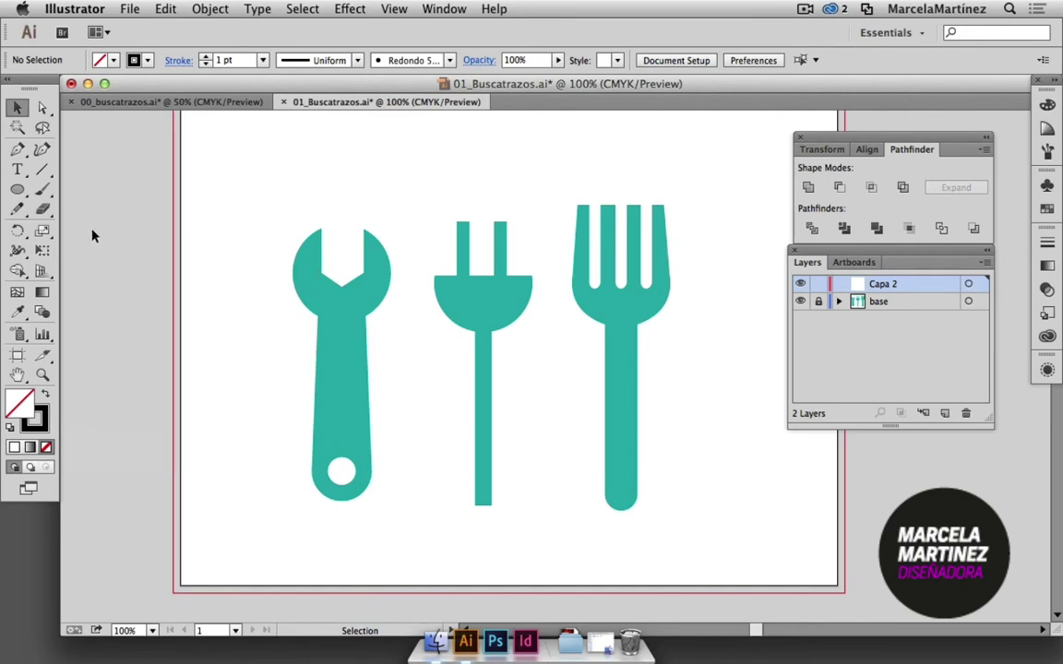
left_click(18, 190)
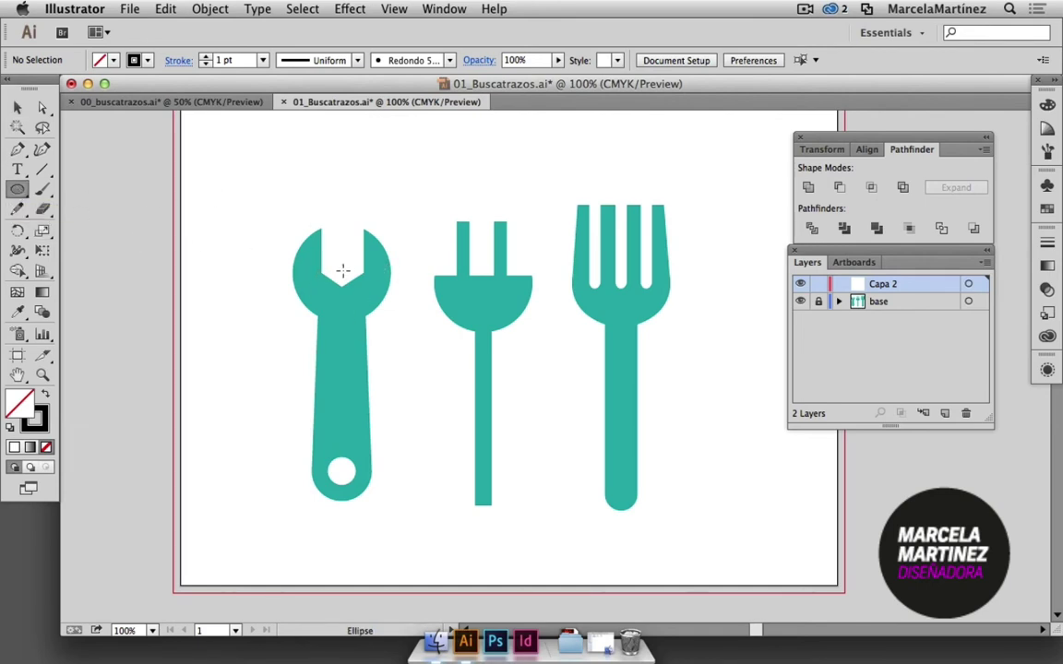
left_click_drag(342, 270, 386, 319)
left_click(17, 107)
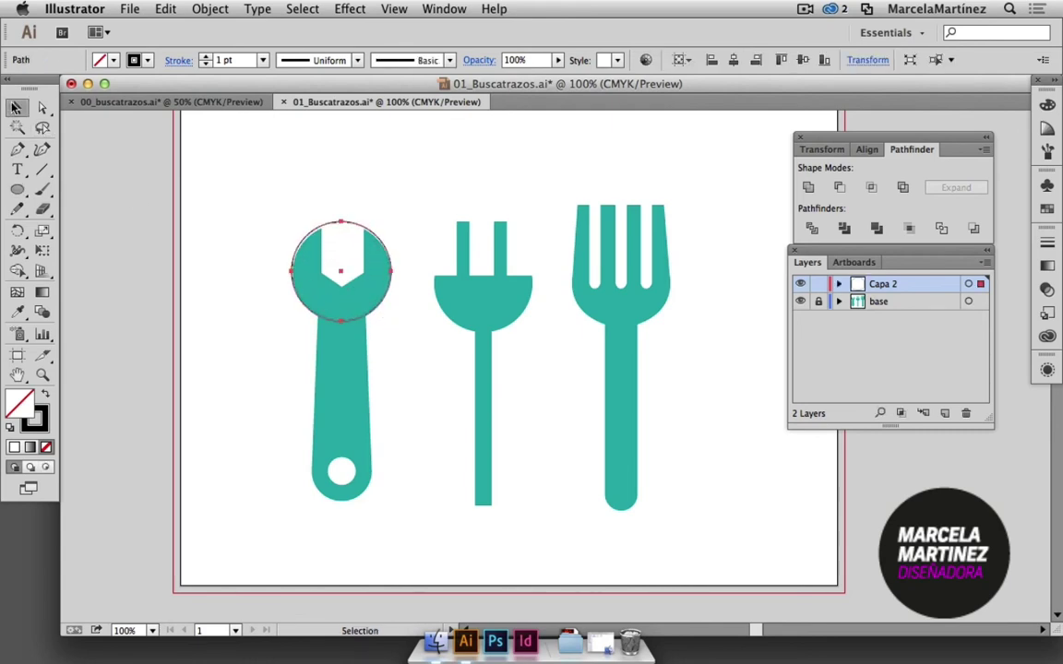
Scale the circle down slightly so it fits the outline of the wrench head.
key("super+shift+b")
left_click_drag(392, 222, 391, 222)
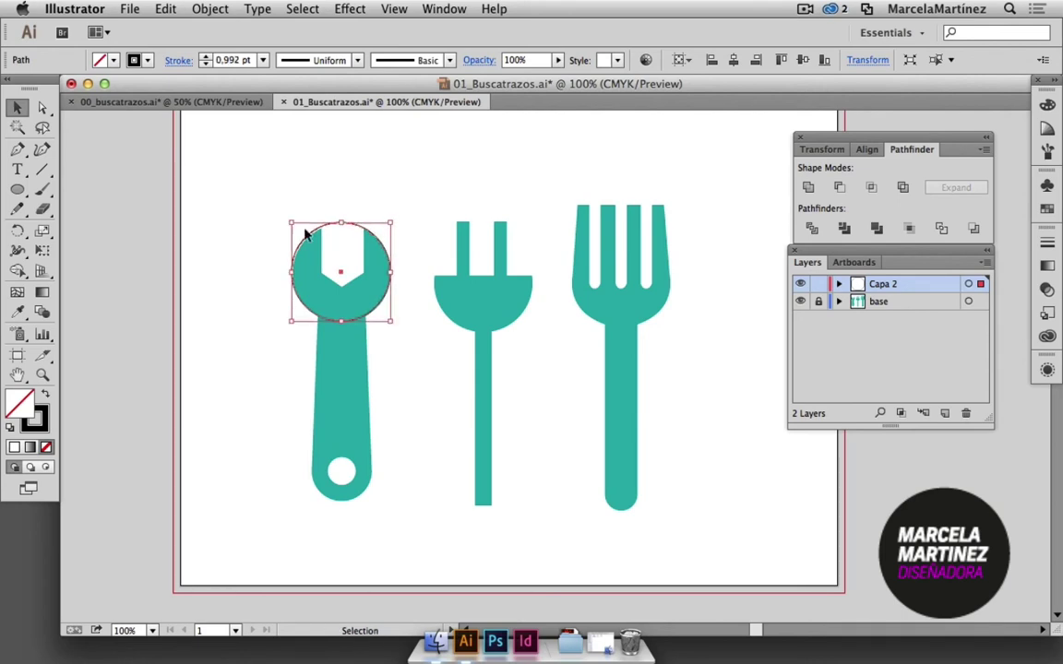
left_click_drag(288, 222, 290, 223)
left_click(385, 188)
scroll(387, 467, "down", 2)
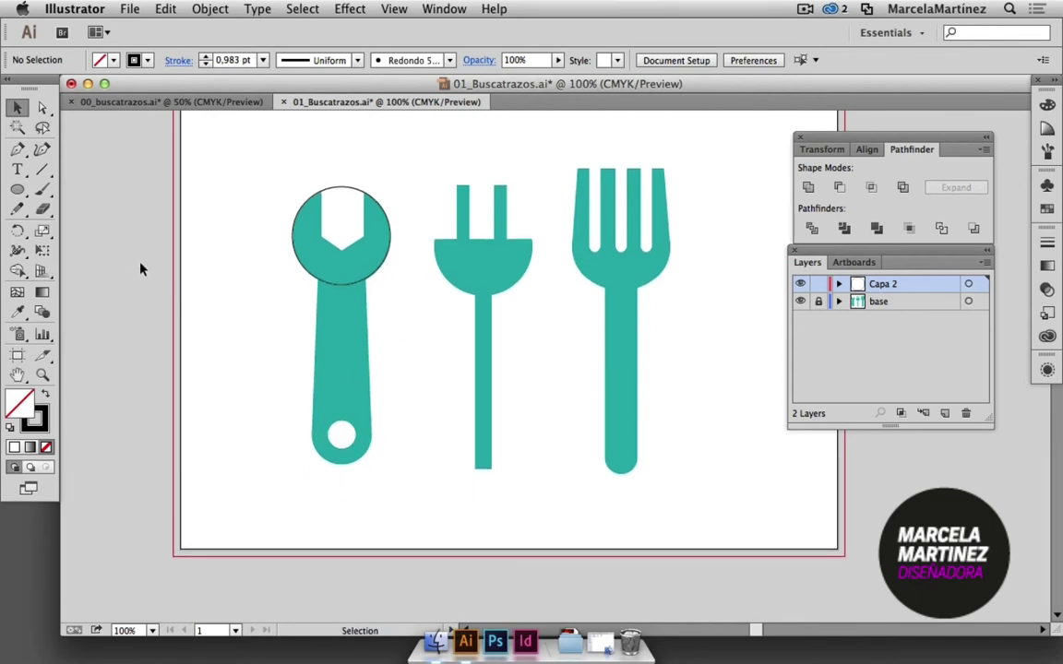
Draw two concentric circles at the wrench's lower end, one around the hole and one around the rounded handle end.
left_click(17, 189)
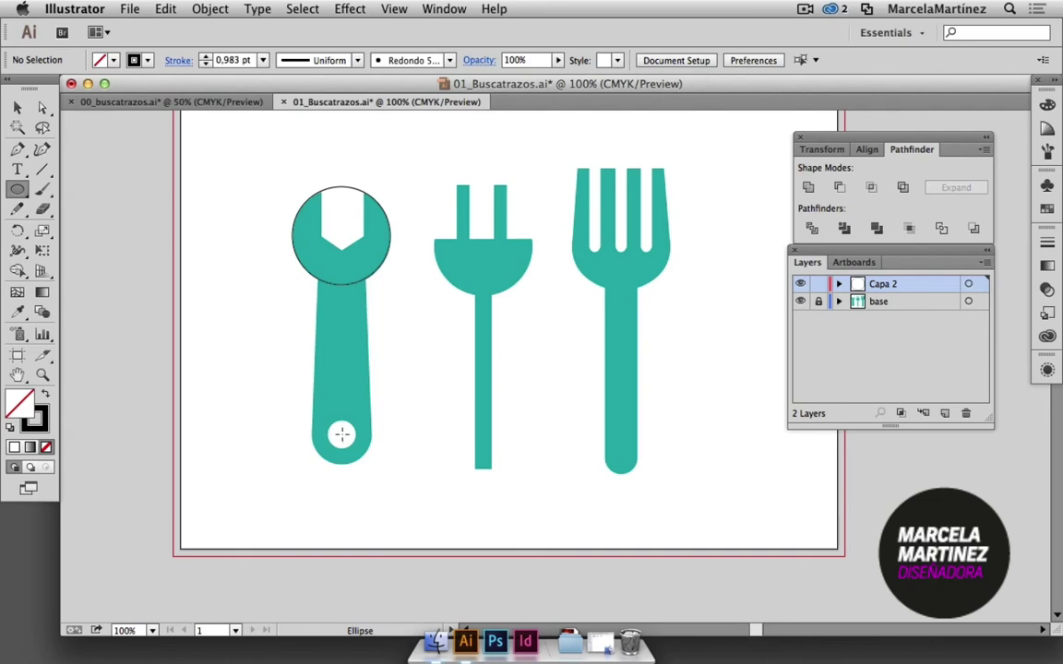
left_click_drag(341, 434, 357, 445)
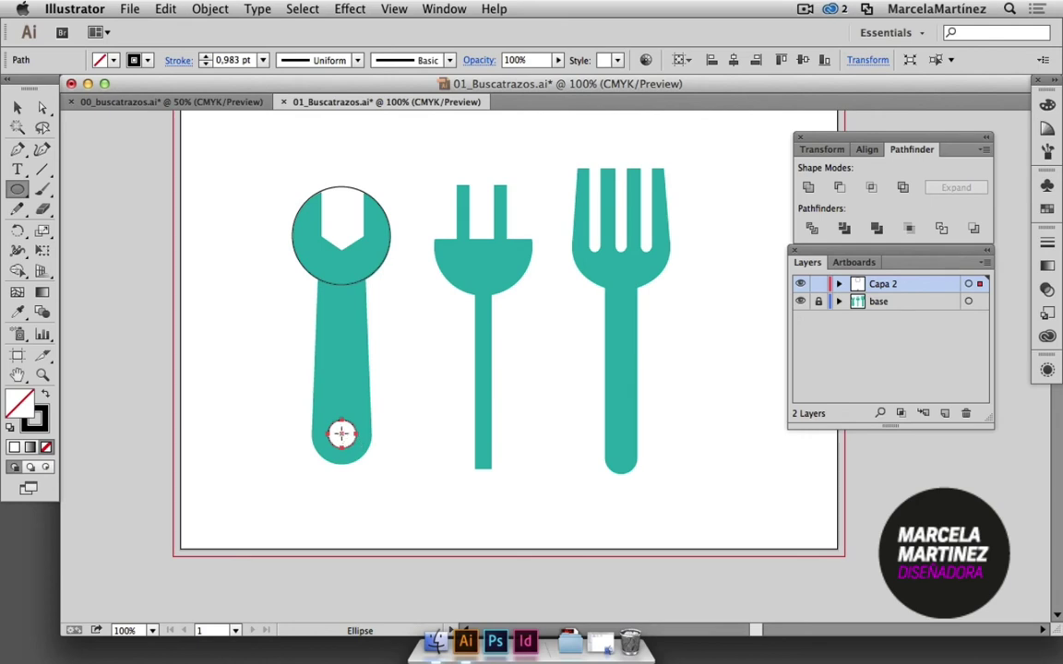
left_click_drag(340, 433, 370, 449)
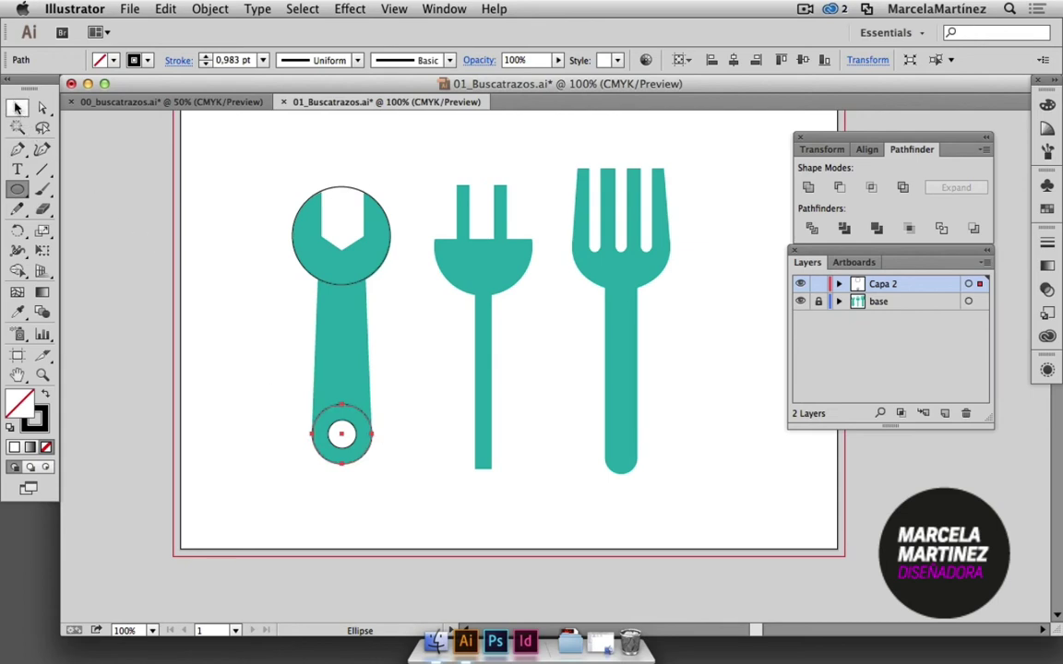
left_click(16, 108)
left_click(423, 444)
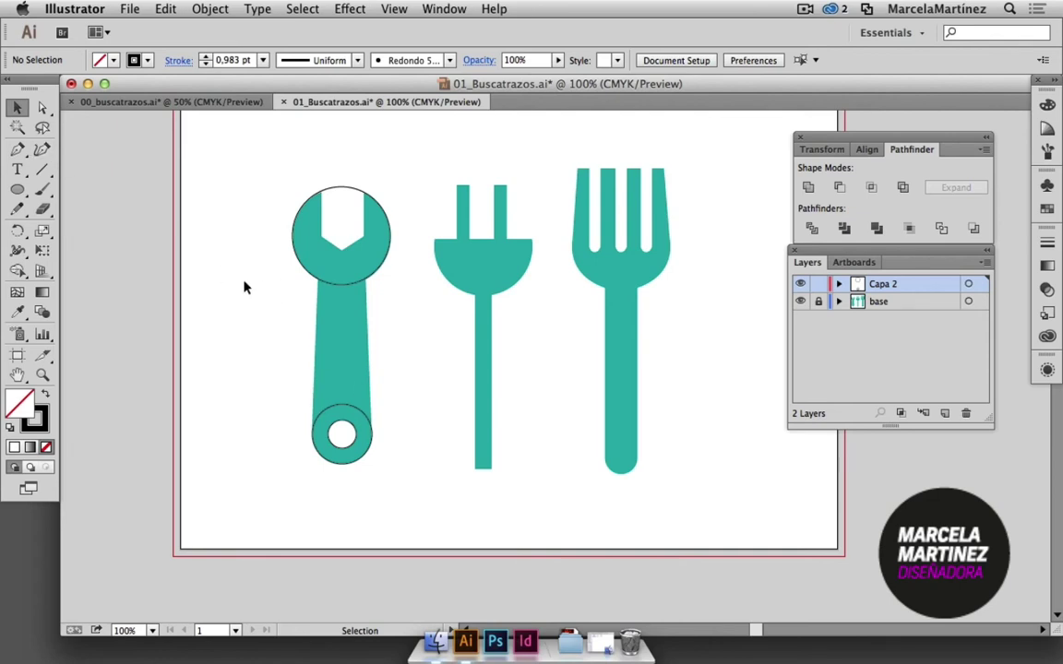
Trace the wrench handle with a closed four-point Pen path reaching from the head circle to the lower end circle.
left_click(17, 149)
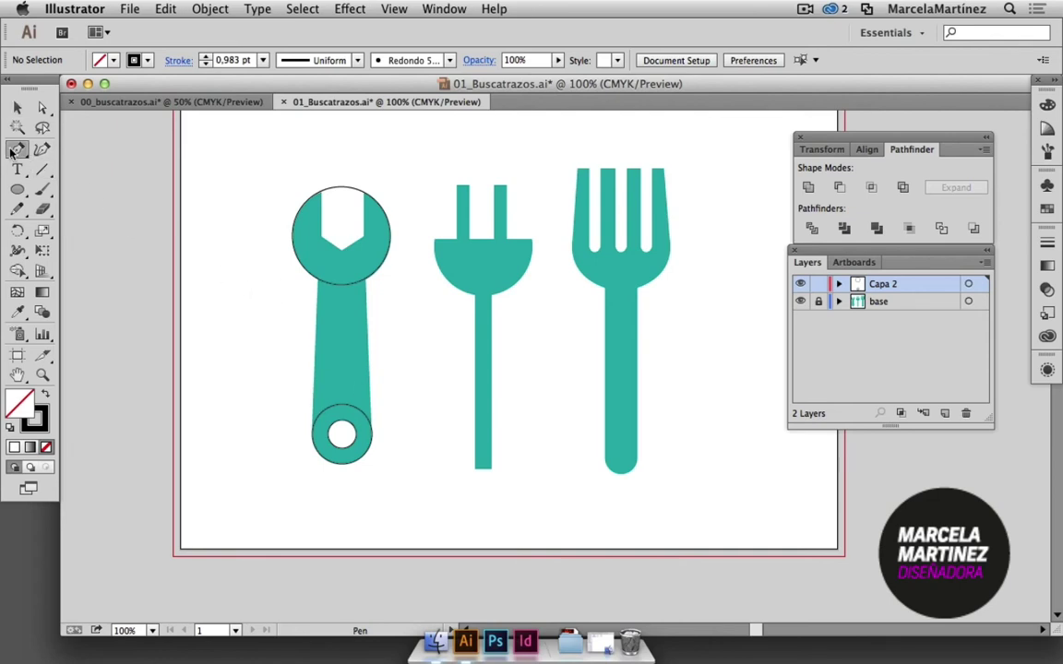
left_click(319, 277)
left_click(318, 447)
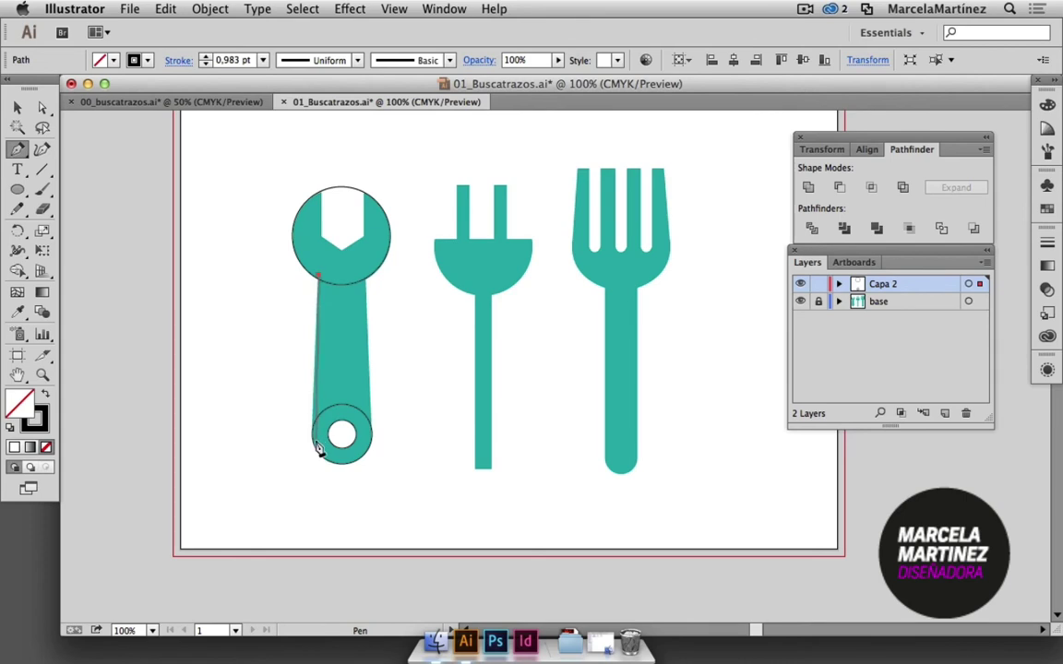
left_click(315, 434)
left_click(372, 435)
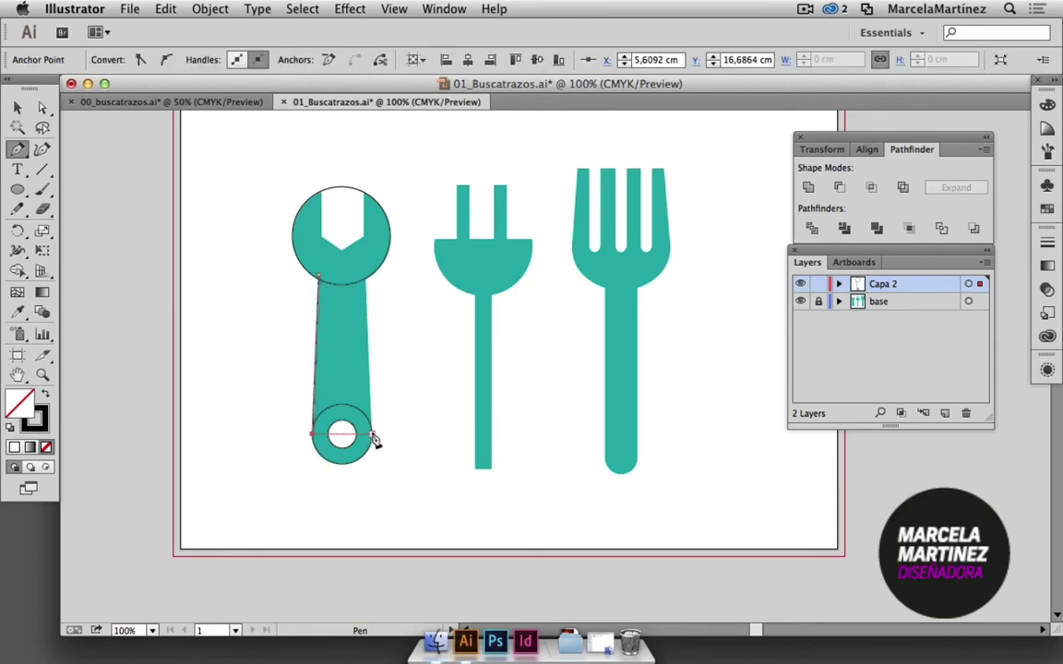
left_click(366, 262)
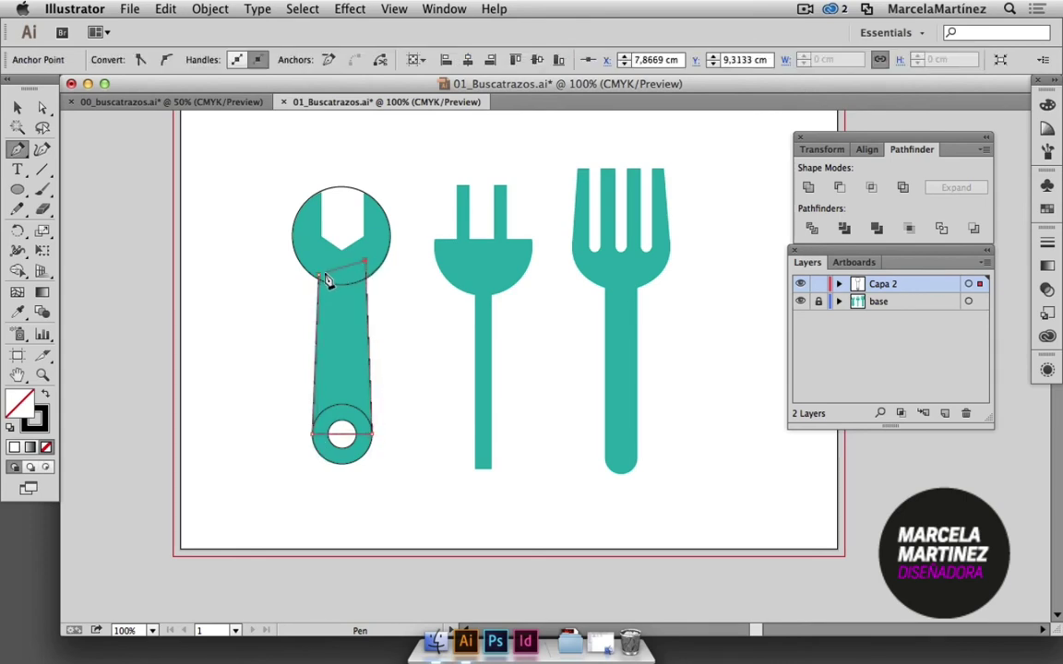
left_click(319, 276)
Trace the wrench's jaw opening with a closed five-point Pen path that extends above the head circle.
left_click(321, 180)
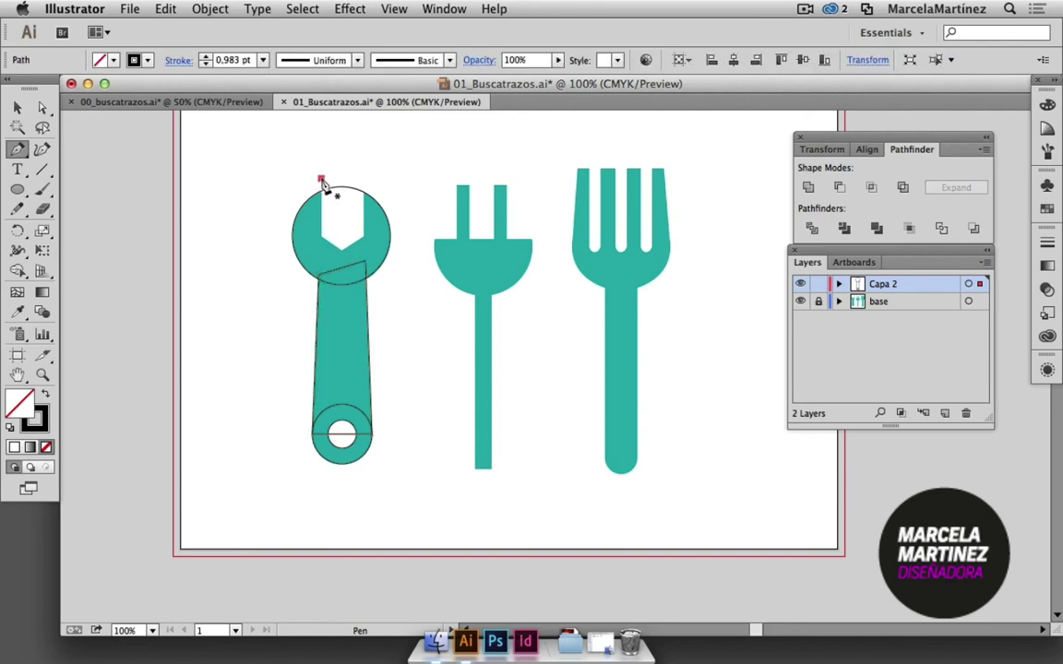
left_click(342, 256, "shift")
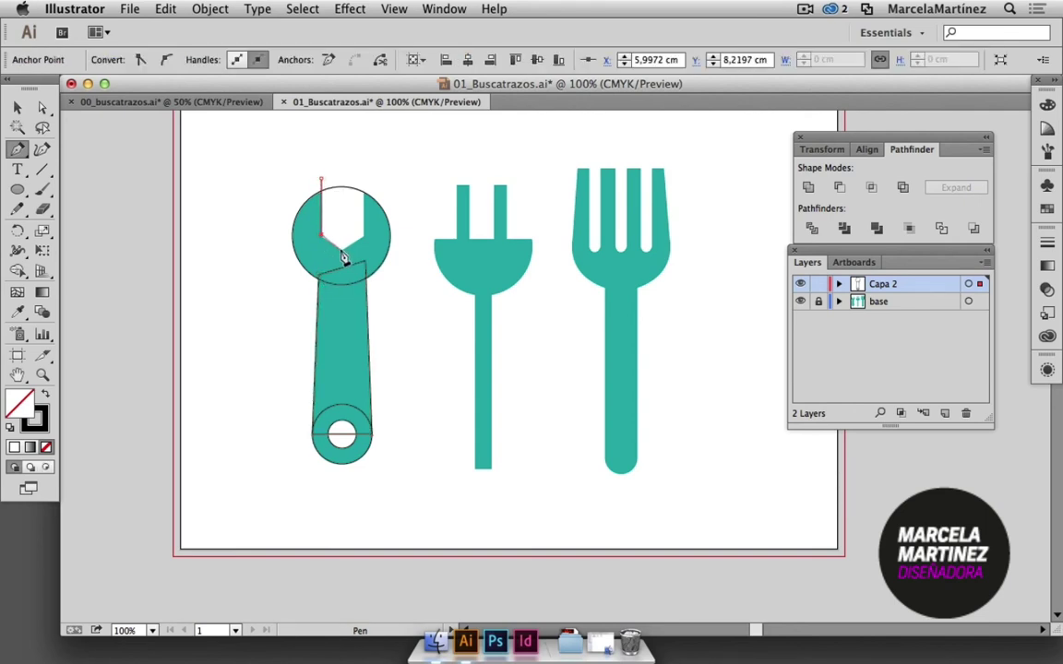
left_click(339, 247)
left_click(364, 237)
left_click(364, 171, "shift")
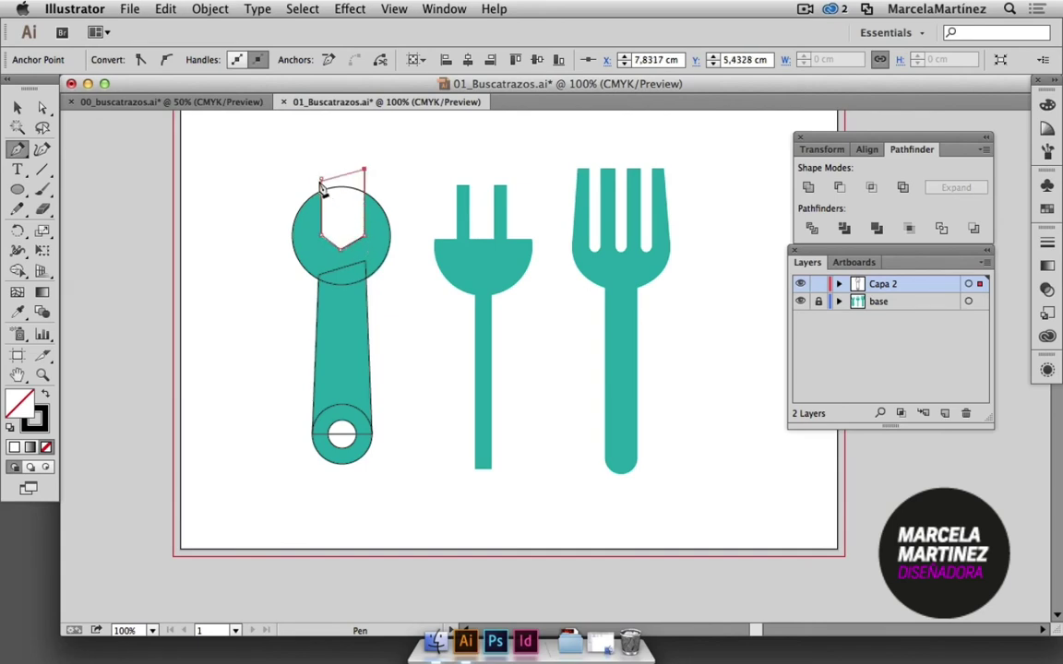
left_click(321, 180)
left_click(17, 107)
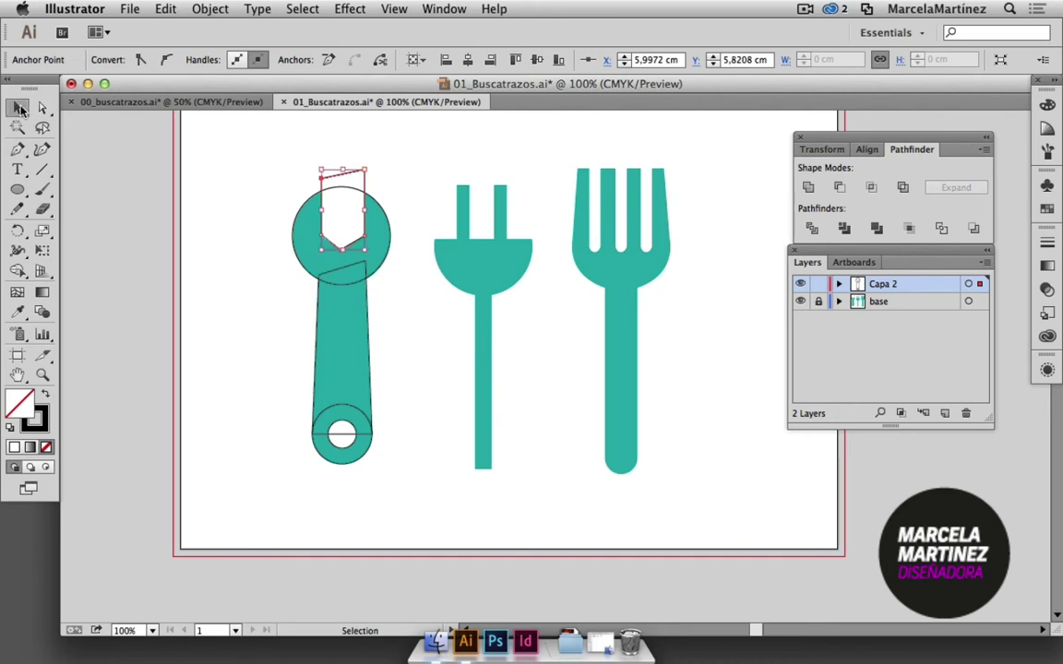
left_click(391, 344)
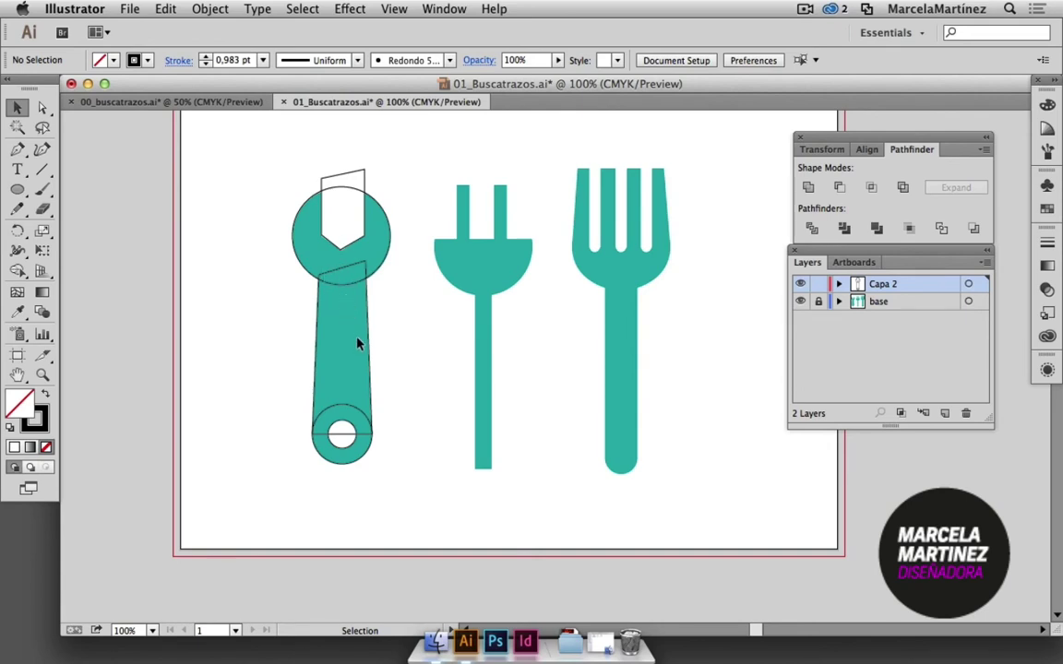
Unite the head circle, the handle path and the outer end circle of the wrench into one shape.
left_click(383, 267)
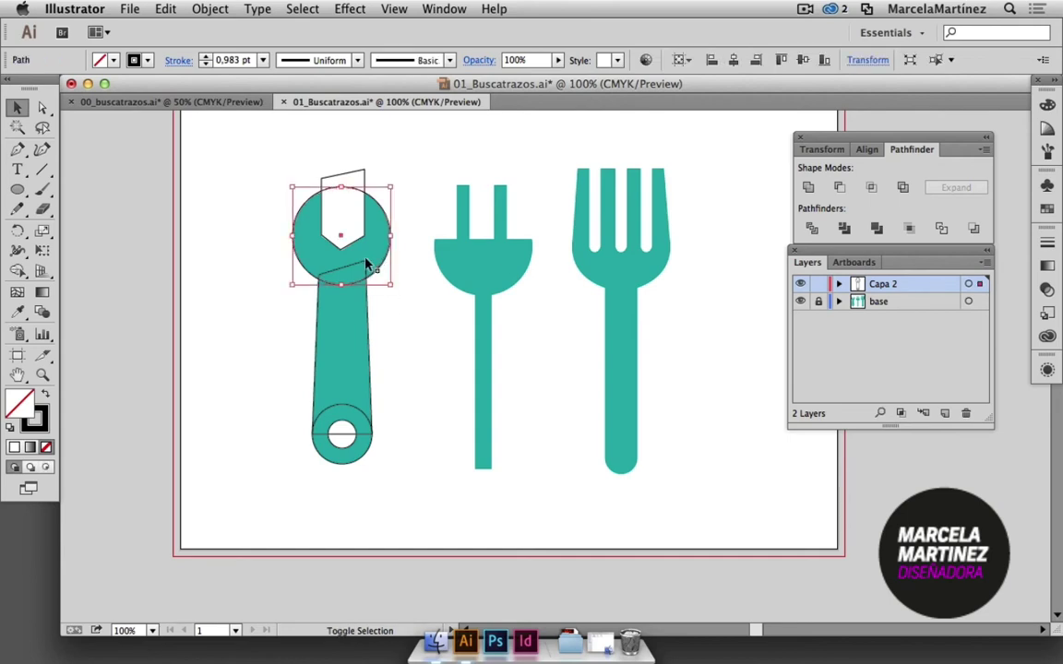
left_click(365, 286, "shift")
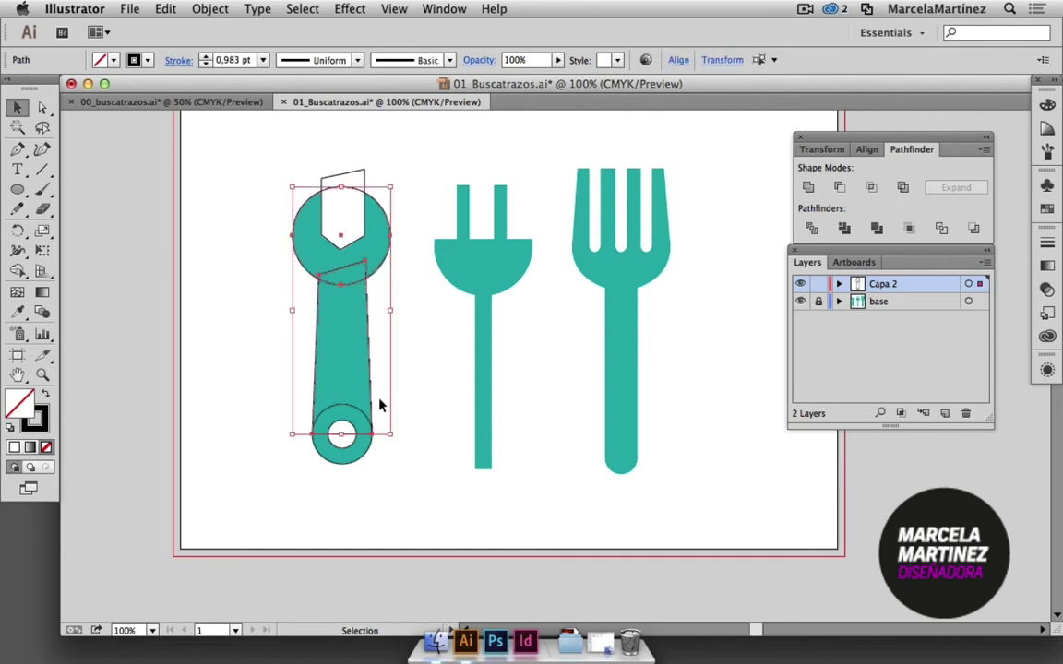
left_click(365, 450, "shift")
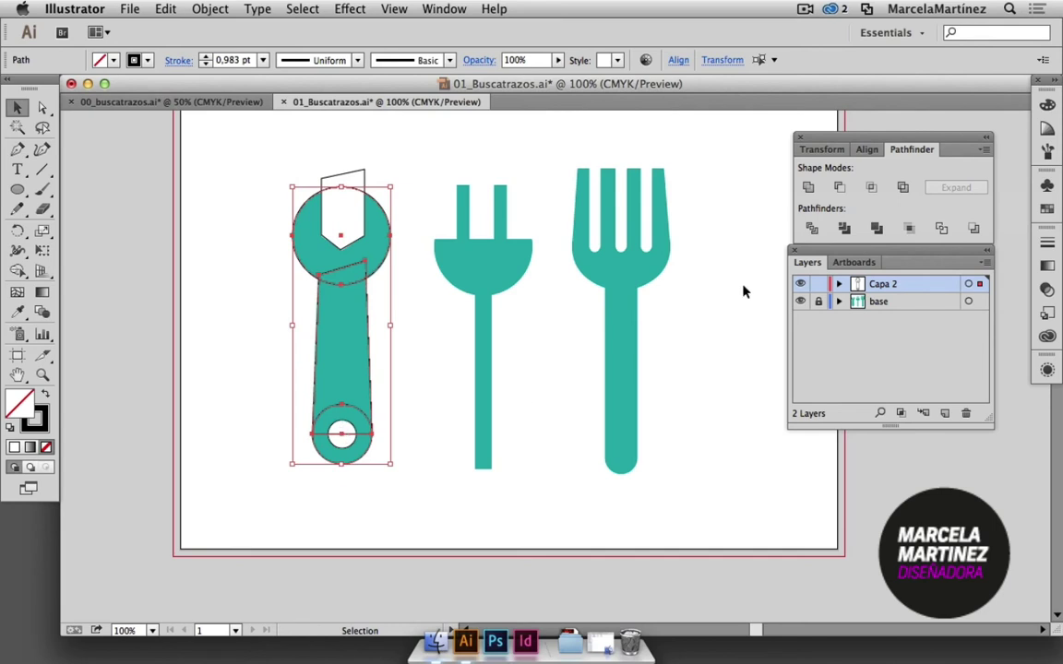
left_click(810, 188)
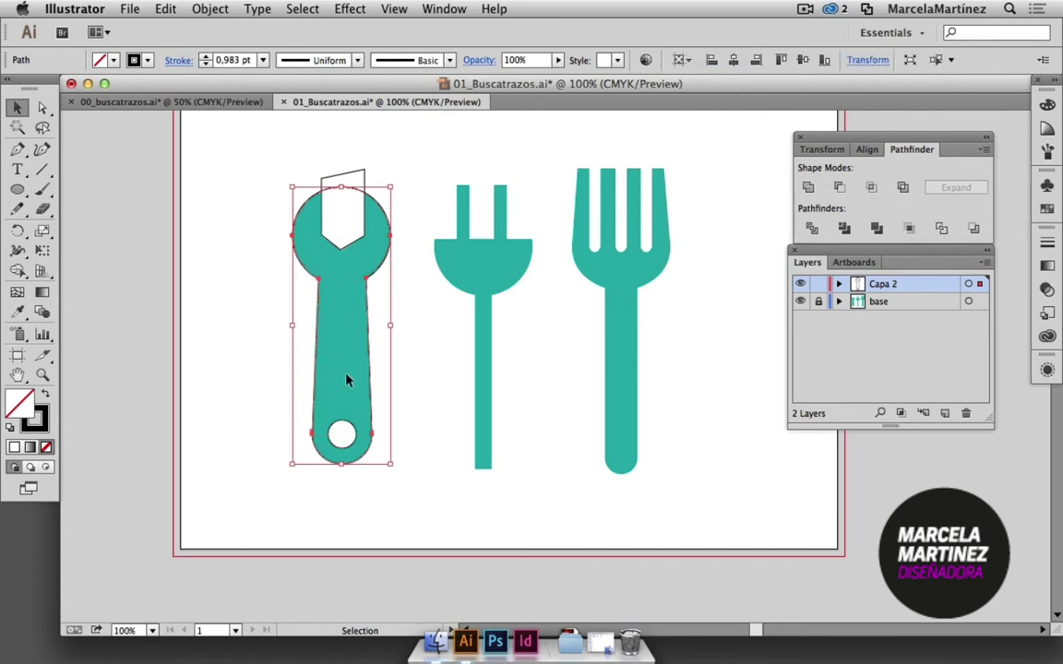
left_click(429, 382)
left_click(368, 300)
left_click(402, 286)
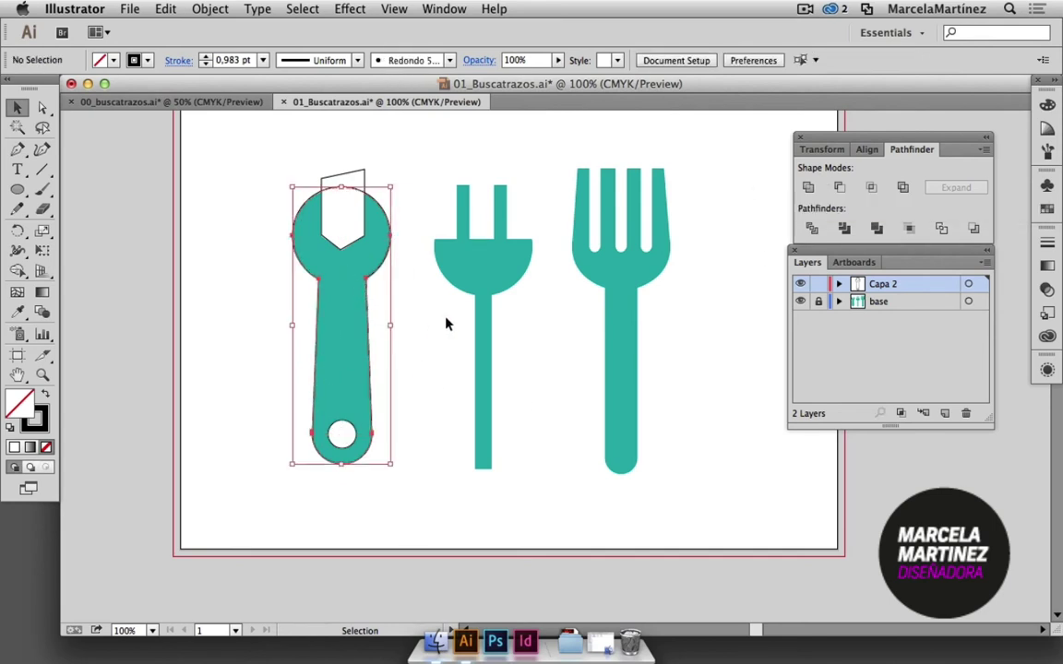
Send the united wrench shape behind the small hole circle.
left_click(367, 329)
right_click(367, 329)
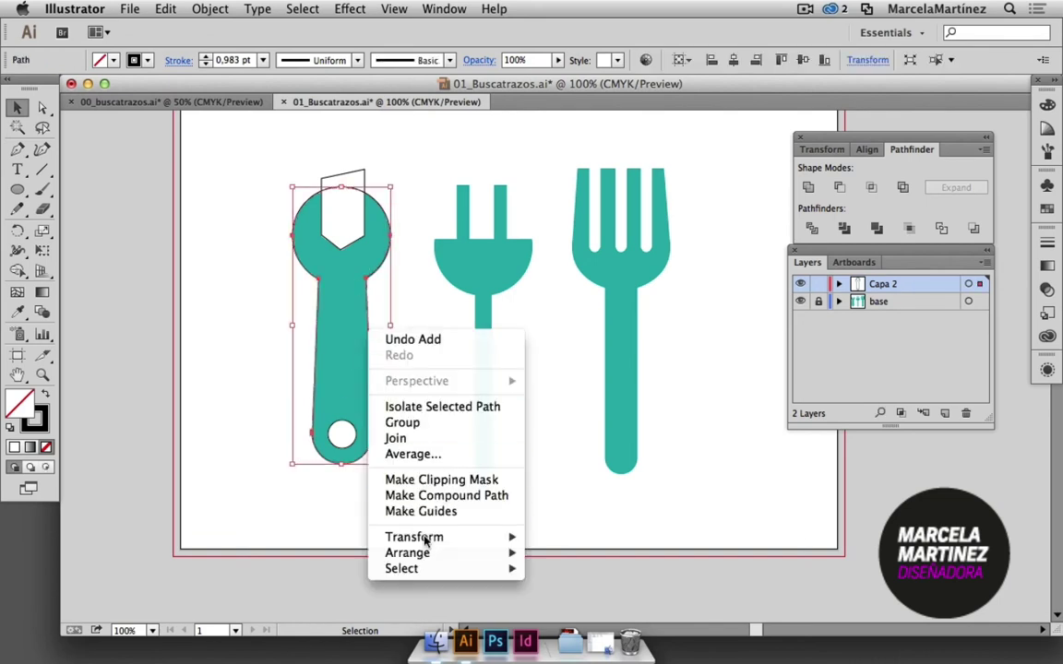
mouse_move(487, 553)
left_click(580, 578)
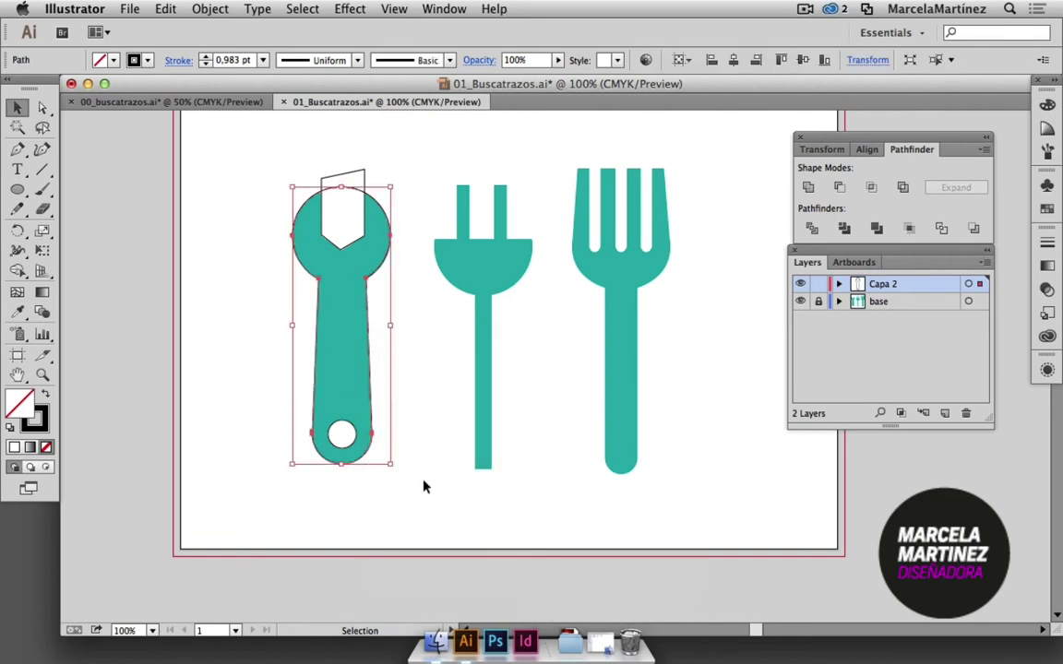
left_click(423, 487)
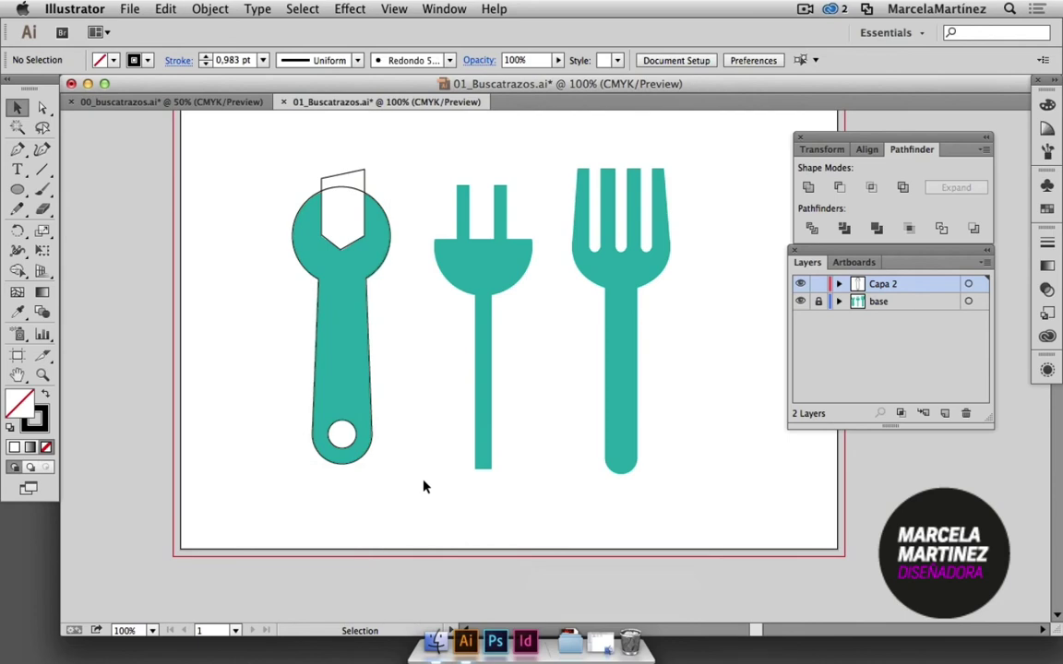
Subtract the jaw opening and the hole circle from the wrench shape with Minus Front.
left_click(363, 174)
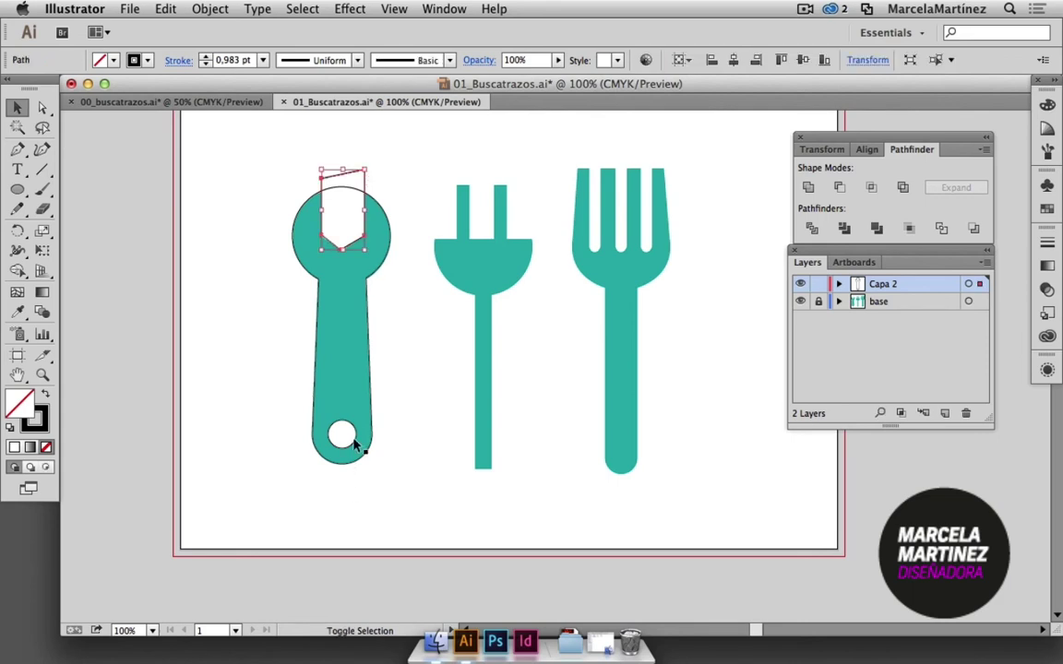
left_click(370, 373, "shift")
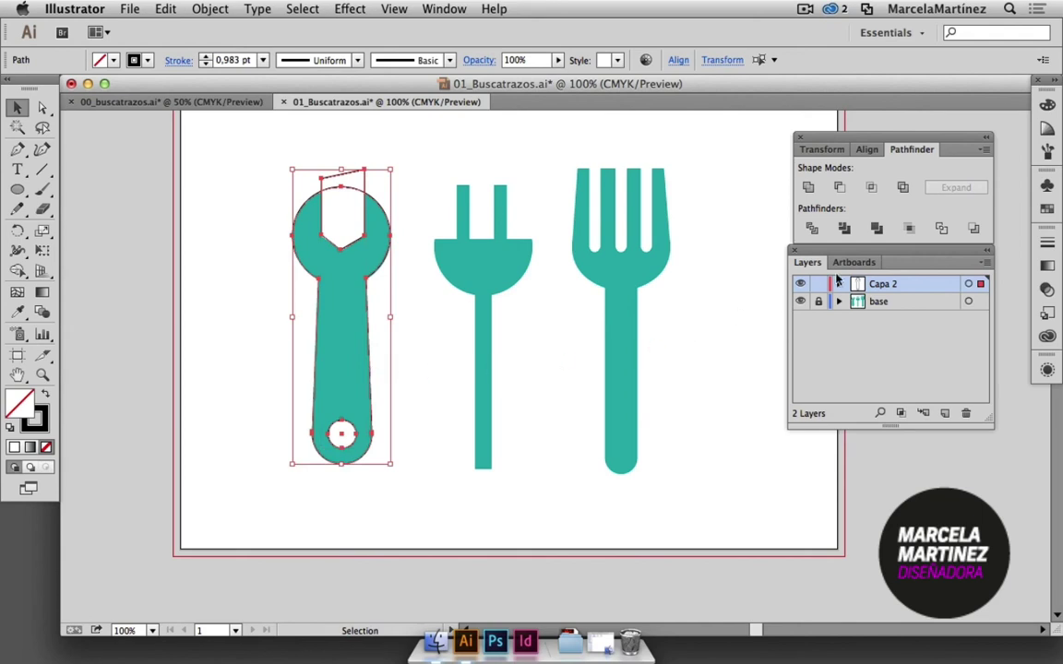
left_click(840, 188)
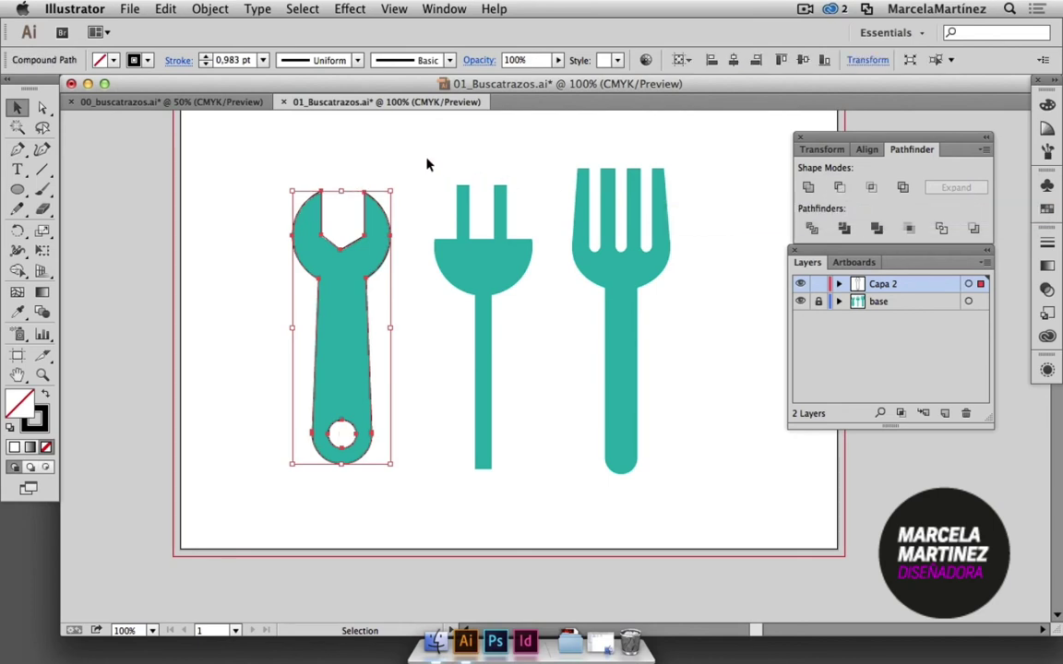
Swap the wrench's fill and stroke so it has a black fill and no stroke.
left_click(48, 394)
left_click(423, 347)
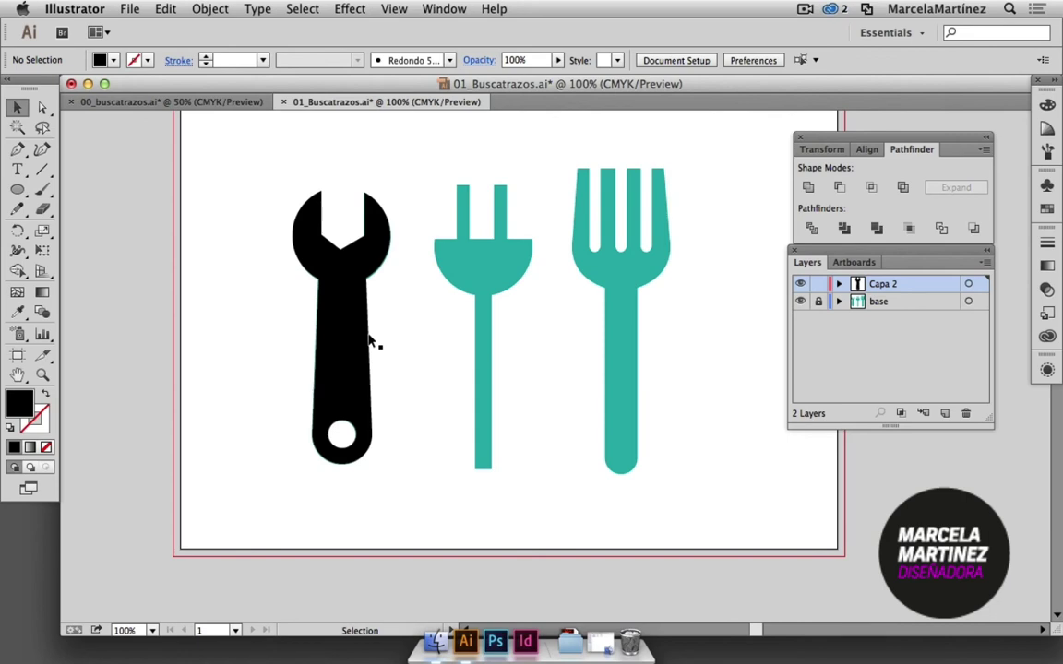
Draw a circle over the plug's body with a black stroke and no fill, and scale it to match the body's width.
left_click(19, 189)
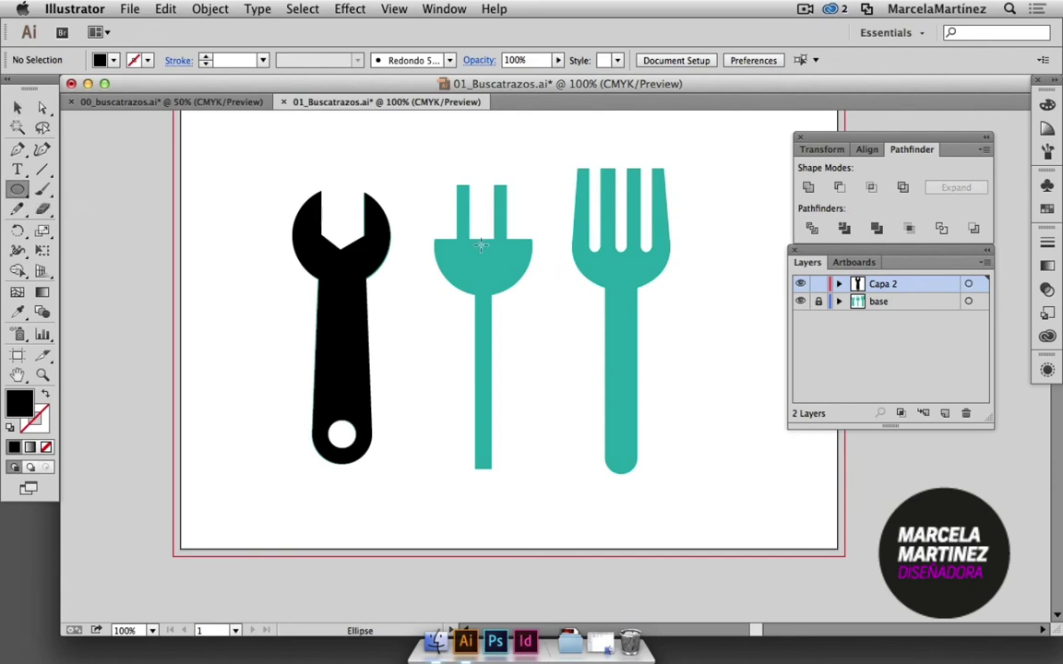
left_click_drag(481, 245, 531, 292)
left_click(16, 107)
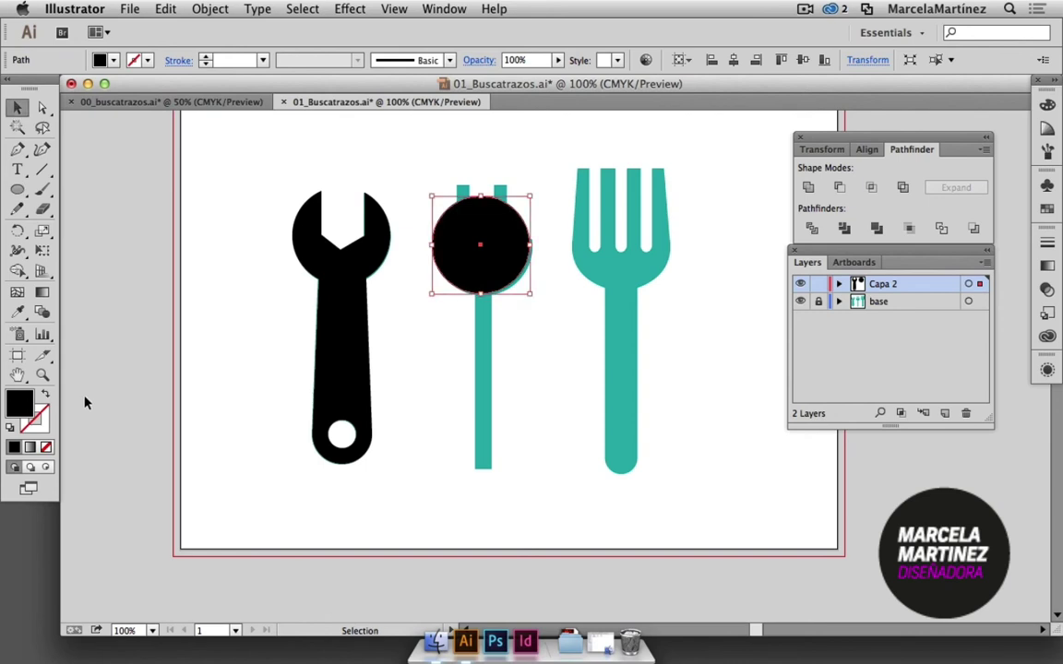
left_click(44, 394)
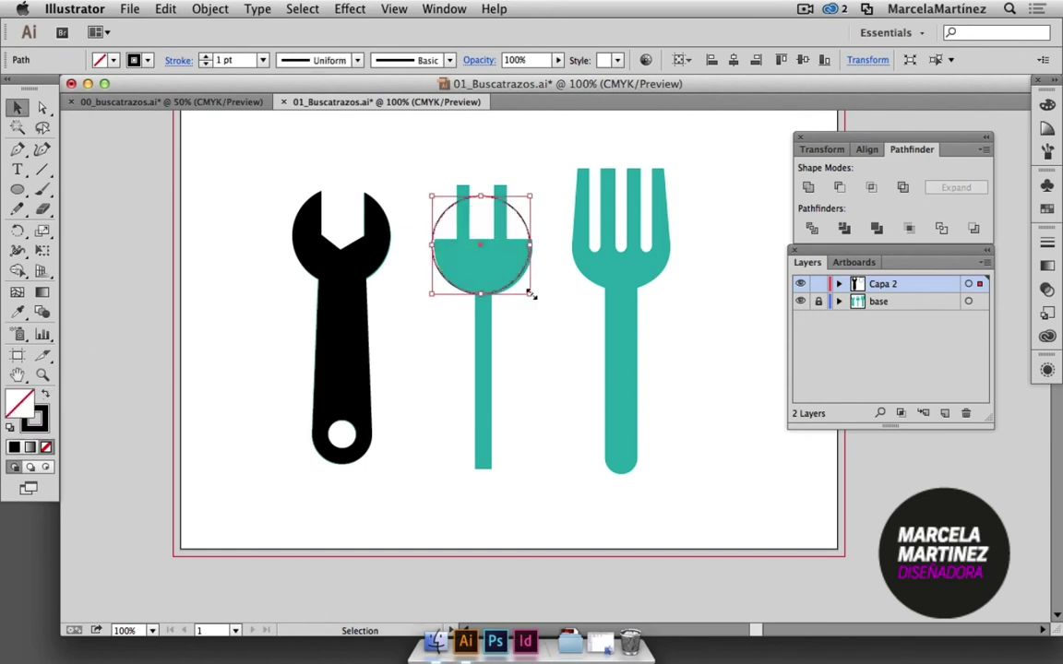
key("super+shift+b")
left_click_drag(529, 300, 532, 301)
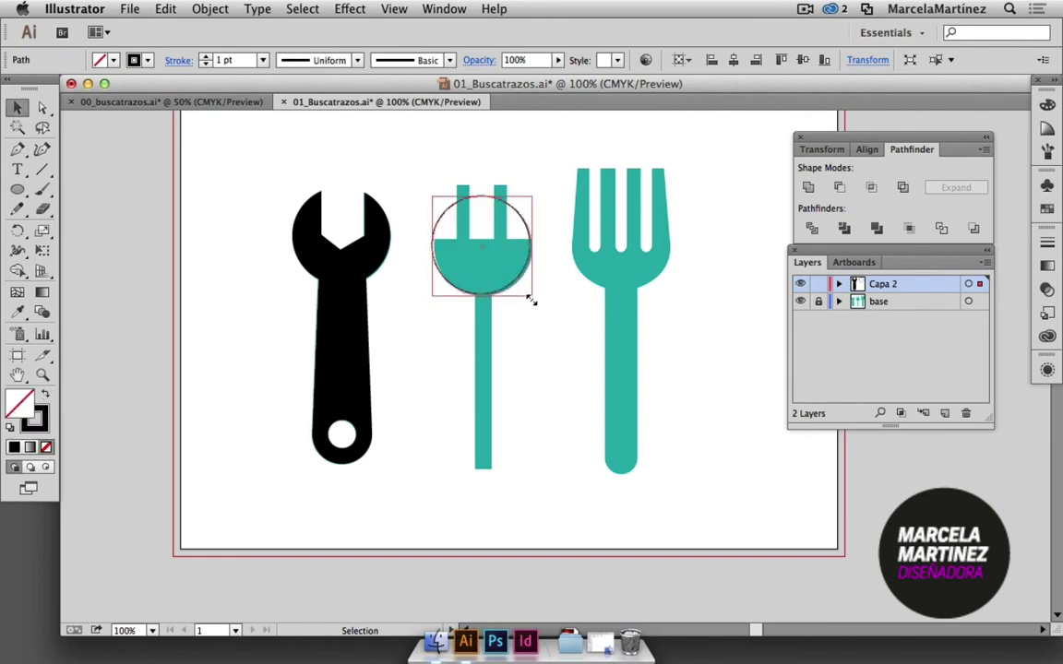
left_click(558, 334)
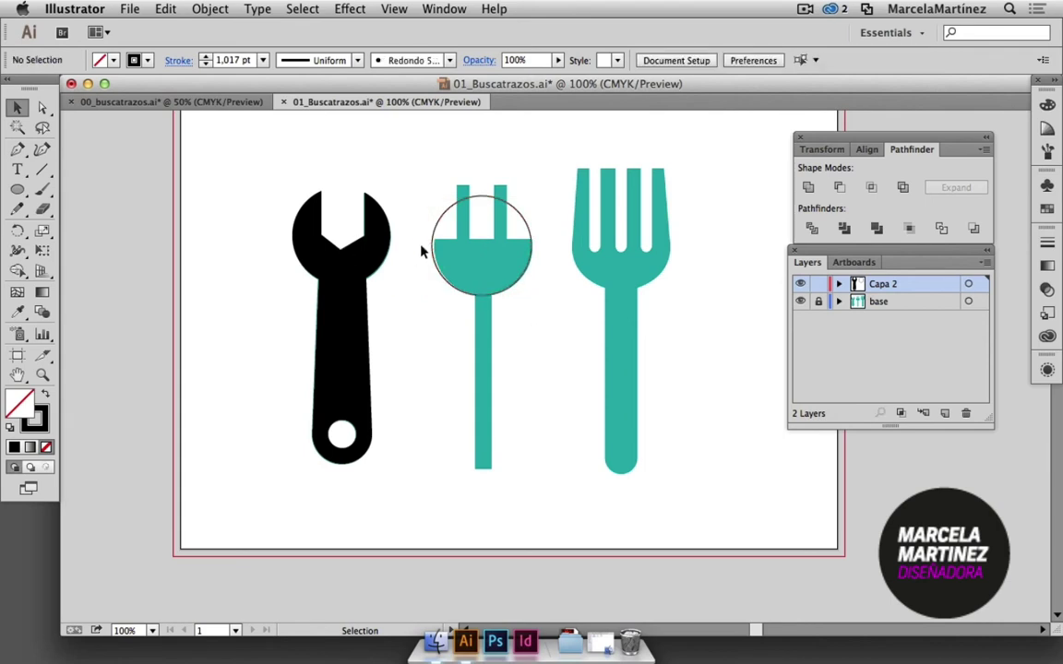
Draw outlined rectangles over the plug's two prongs and its cable, each overlapping the body circle.
left_click(103, 189)
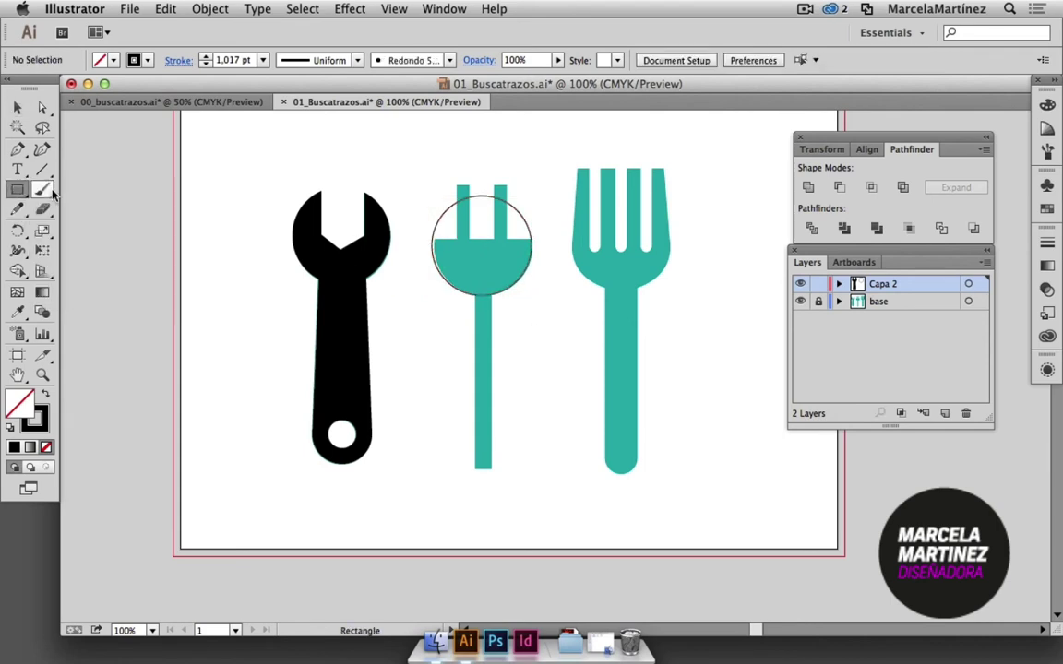
left_click_drag(456, 185, 469, 245)
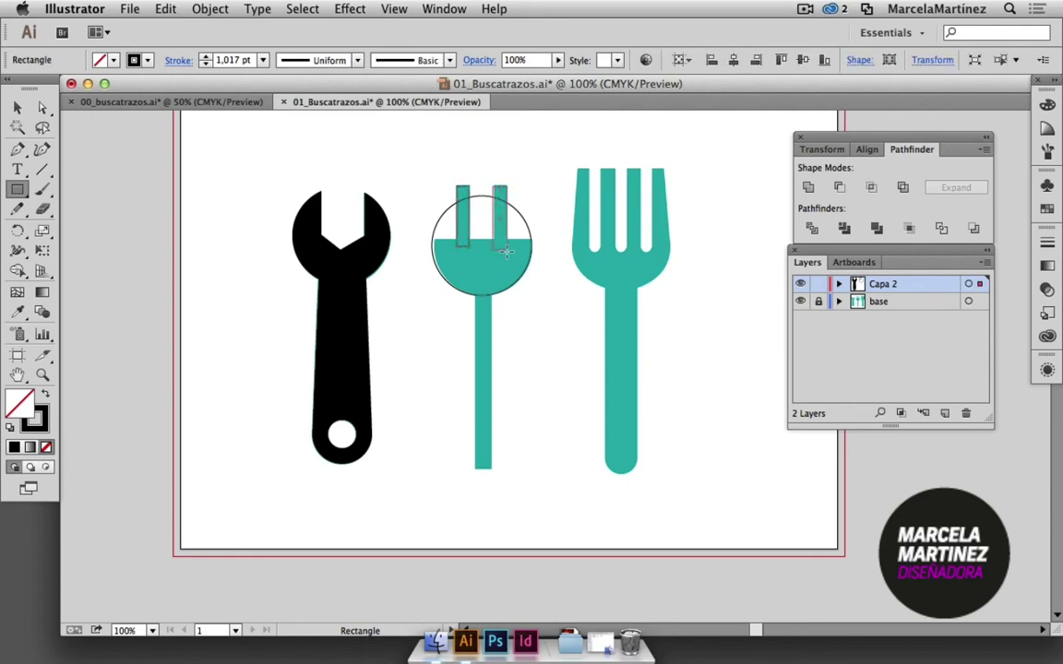
left_click_drag(491, 185, 505, 248)
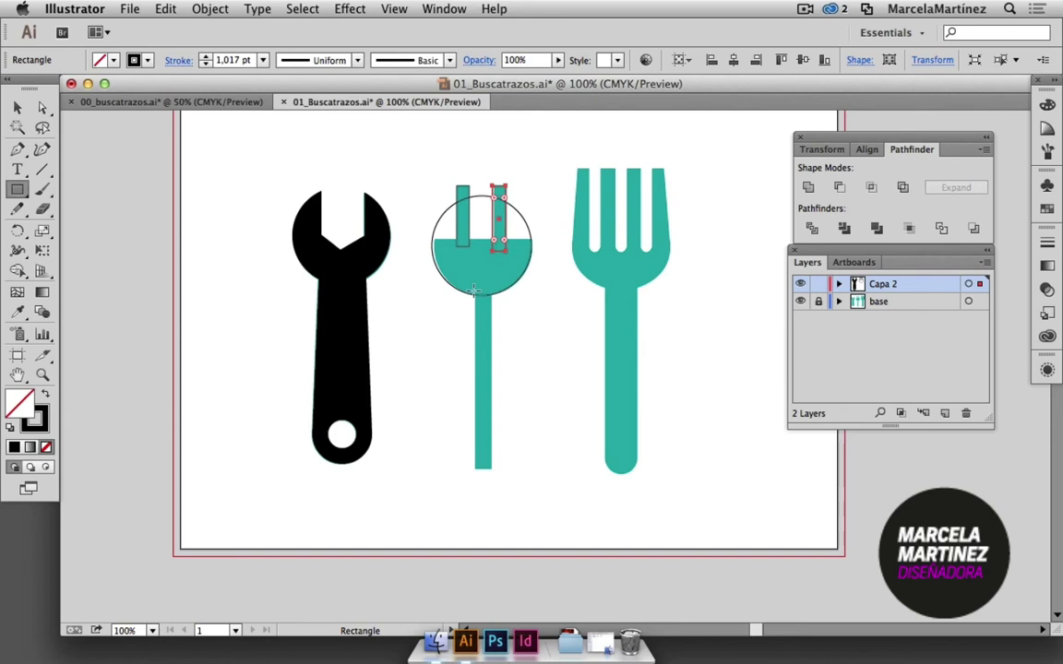
left_click_drag(474, 290, 490, 470)
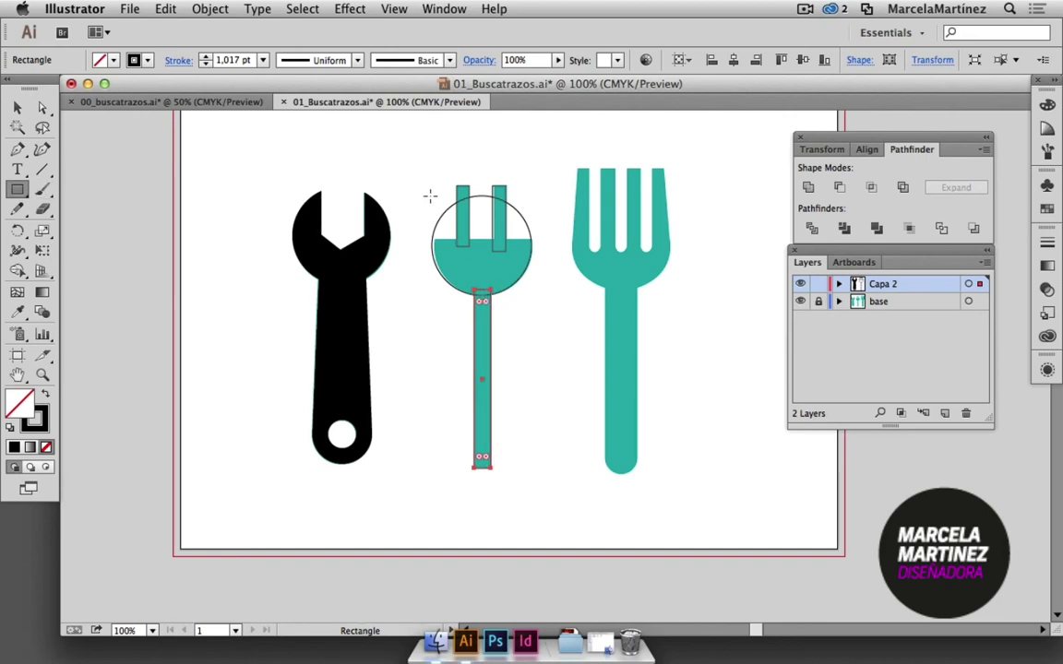
Draw a rectangle over the part of the circle above the plug's flat edge and subtract it from the circle with Minus Front.
left_click_drag(422, 194, 543, 239)
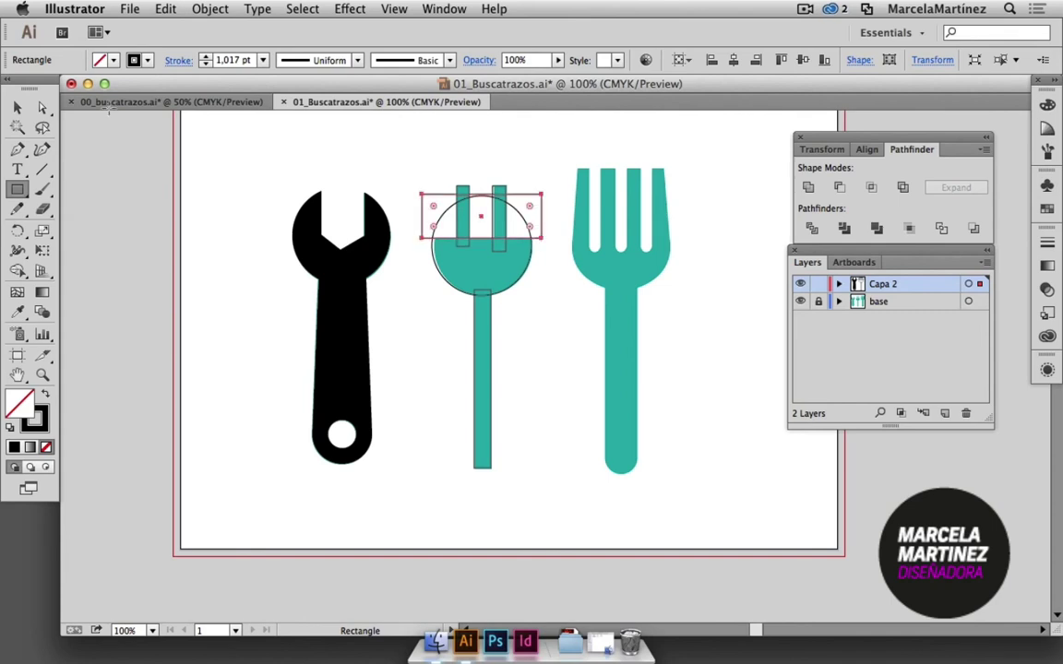
left_click(17, 107)
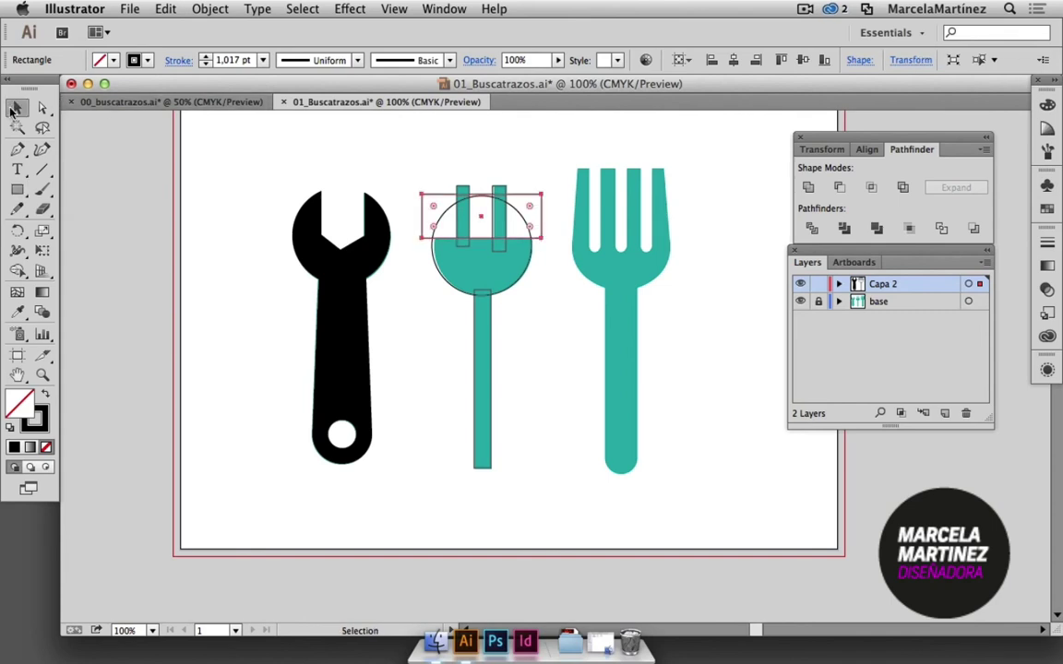
left_click(548, 343)
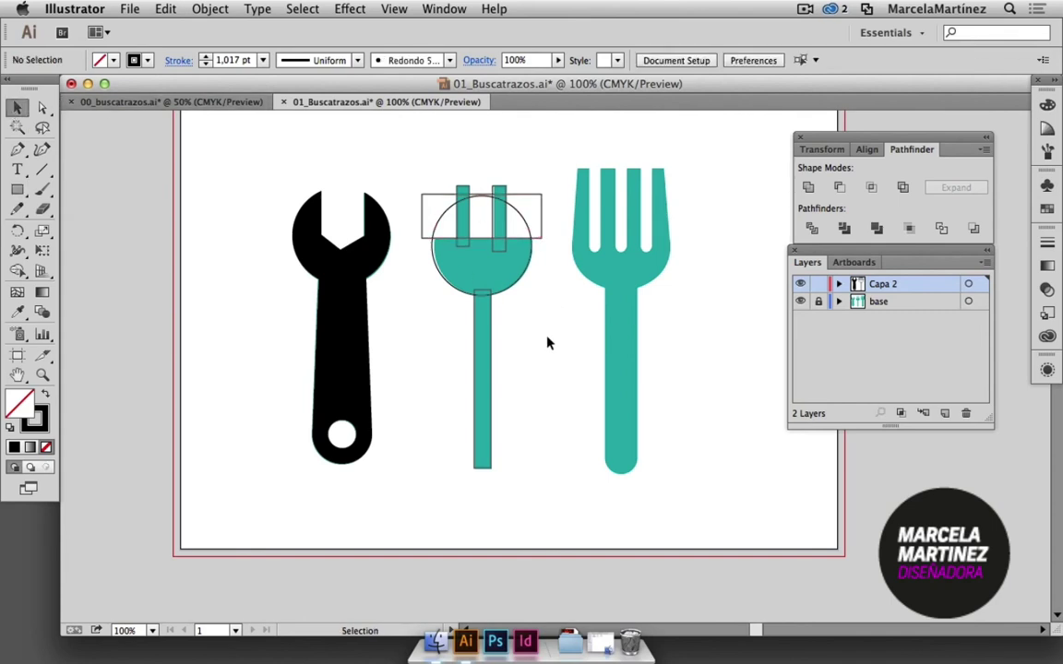
left_click(542, 207)
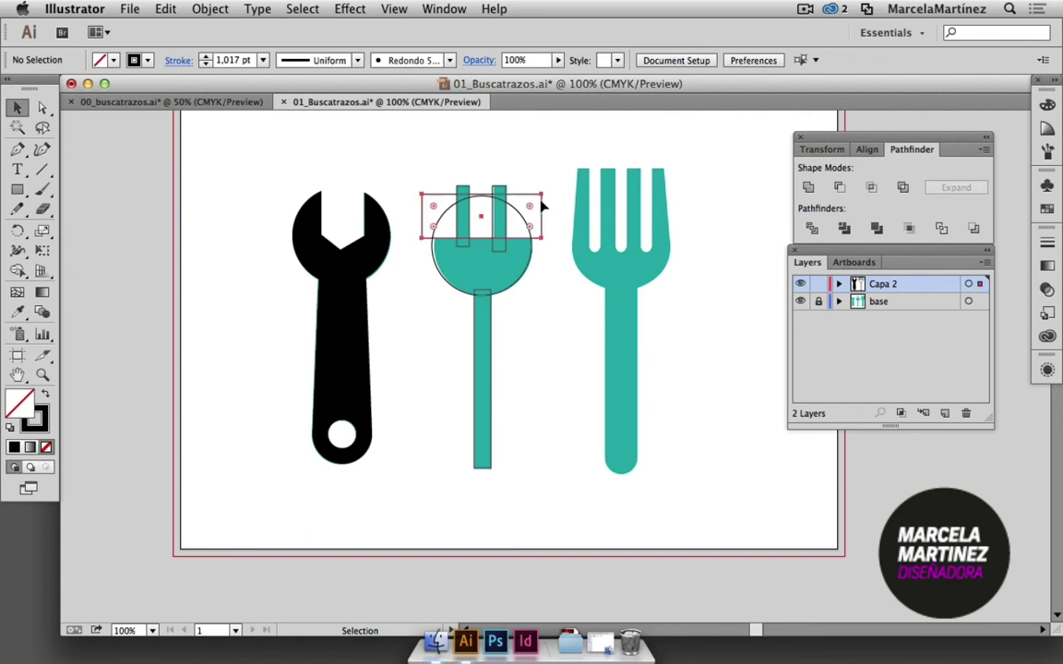
left_click(528, 273, "shift")
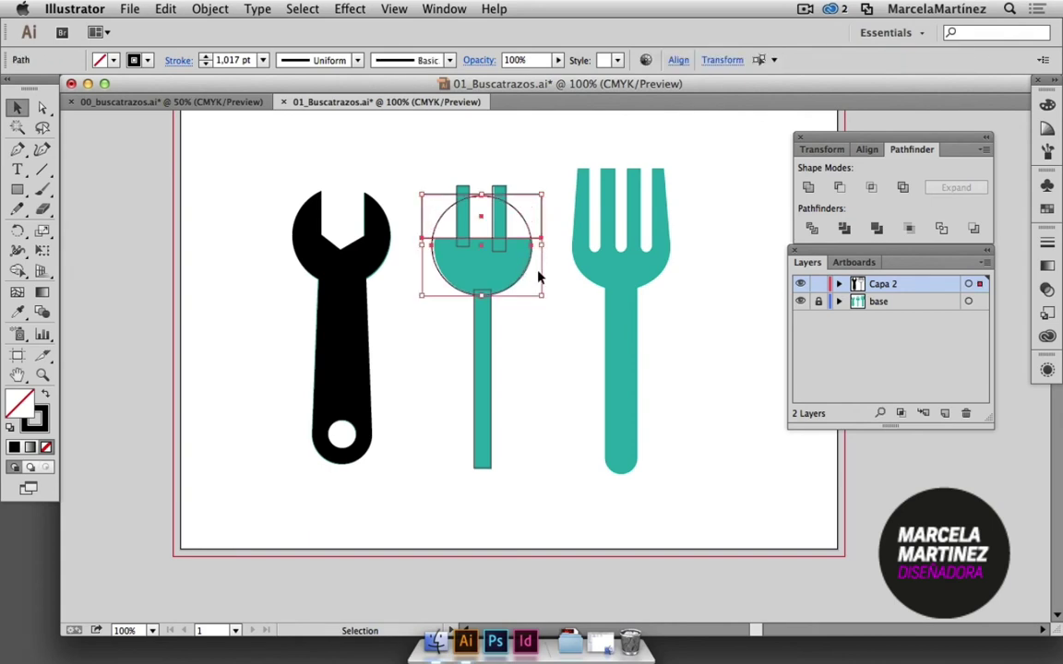
left_click(842, 189)
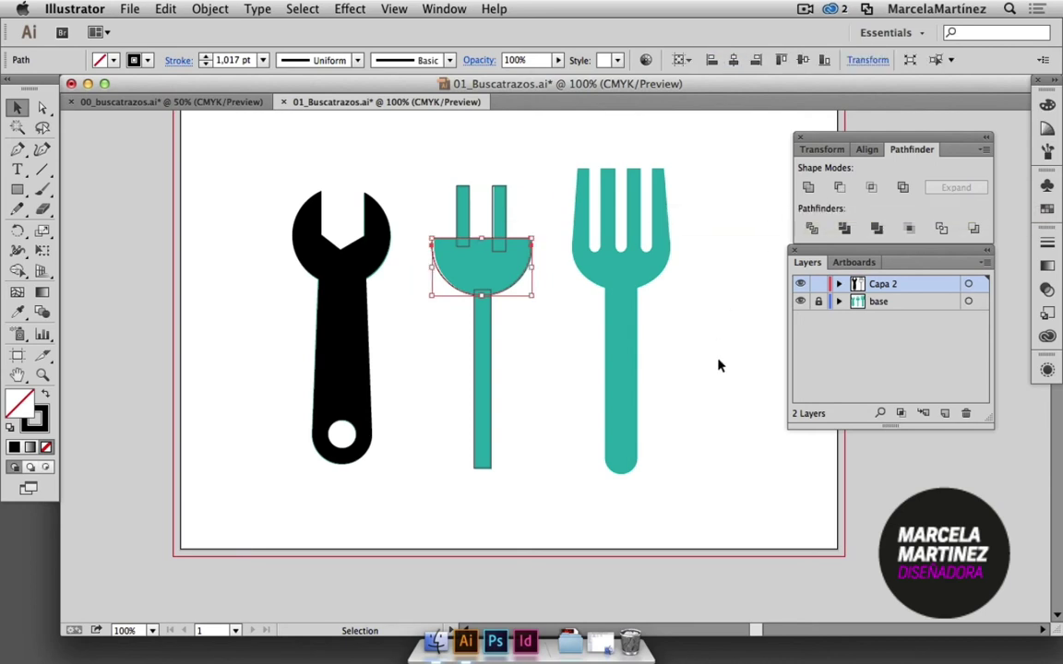
left_click(531, 315)
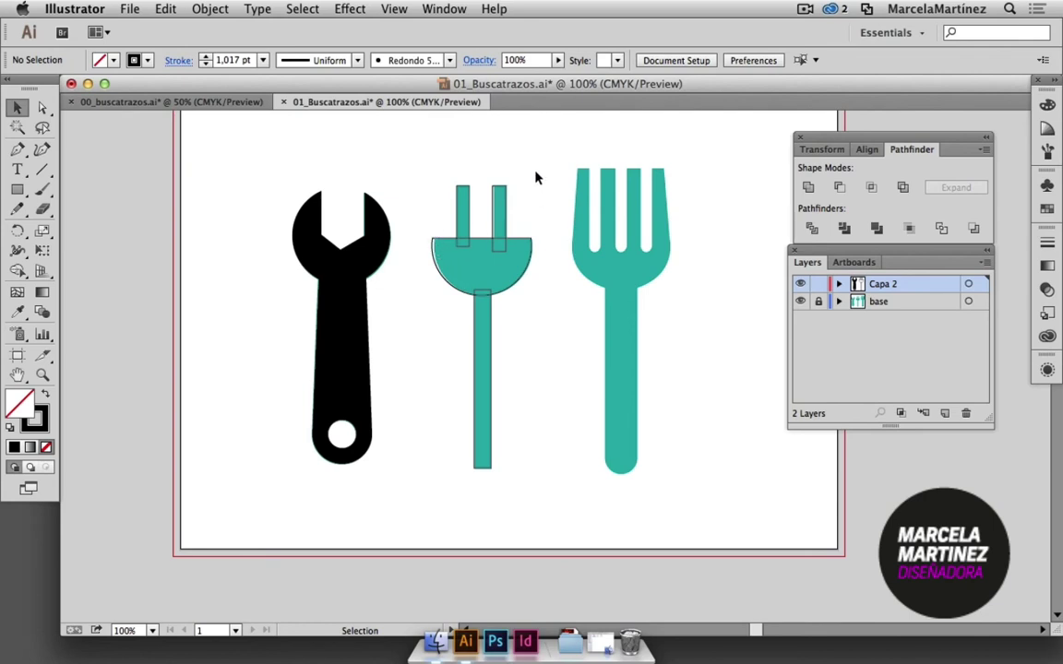
Unite the plug's half circle, prongs and cable into one shape, and give it a black fill with no stroke.
left_click_drag(540, 176, 439, 374)
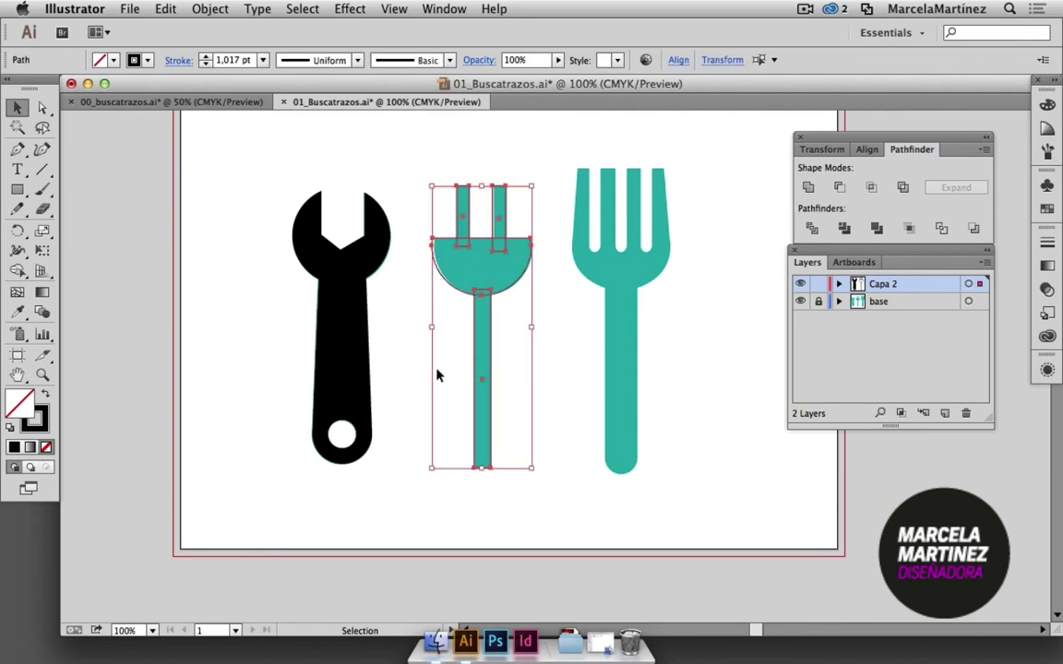
left_click(812, 189)
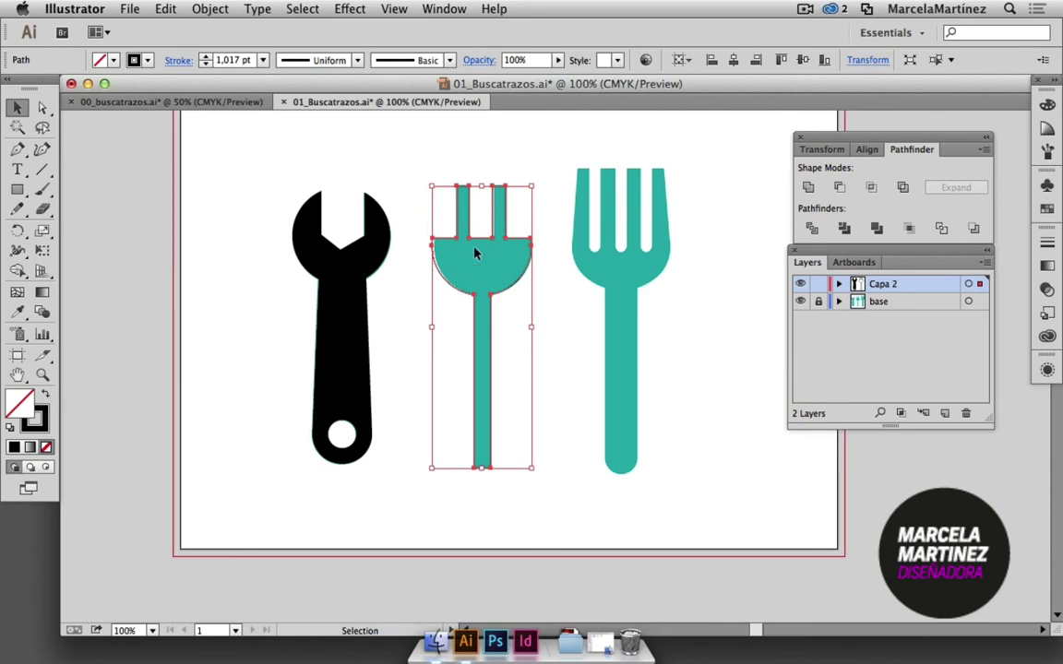
left_click(45, 394)
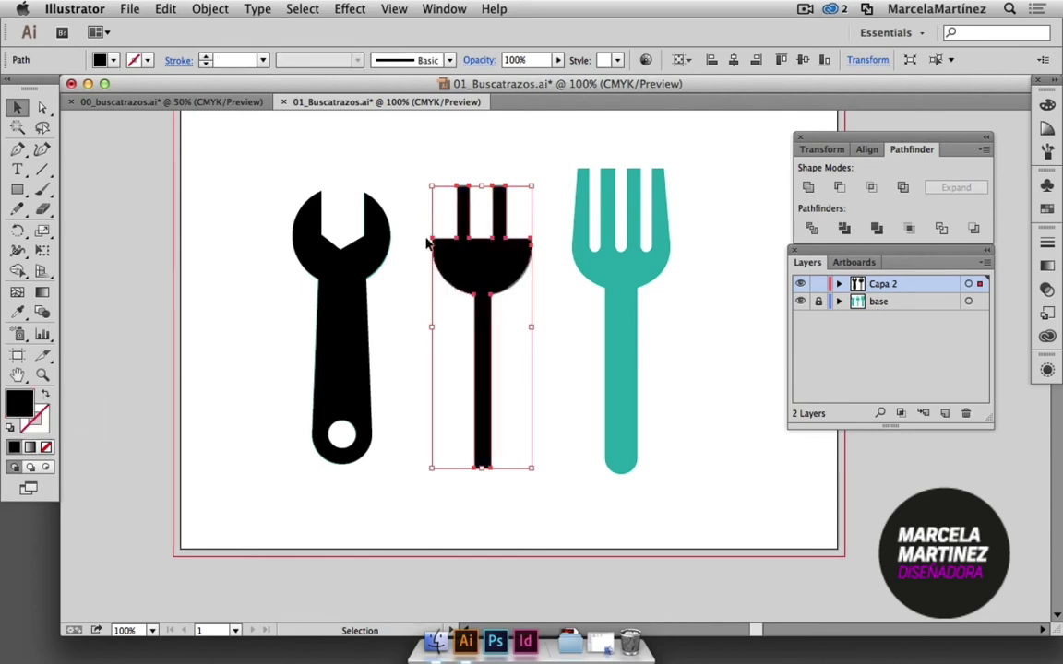
left_click(540, 163)
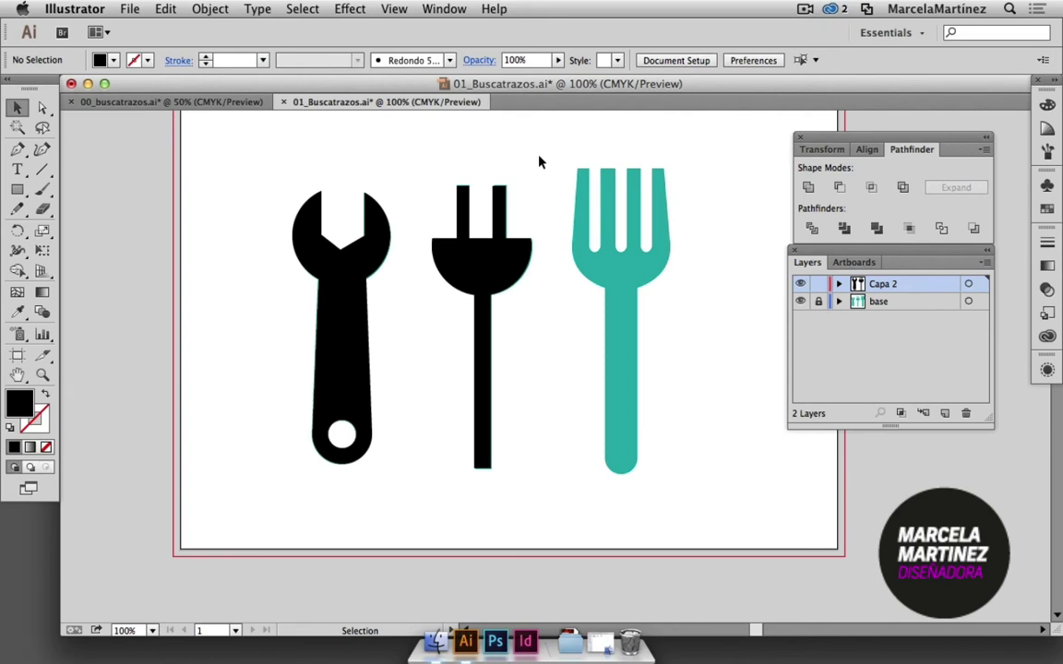
Draw a circle with a black stroke and no fill over the rounded end of the fork's handle, and align it with that end.
left_click_drag(614, 163, 524, 173)
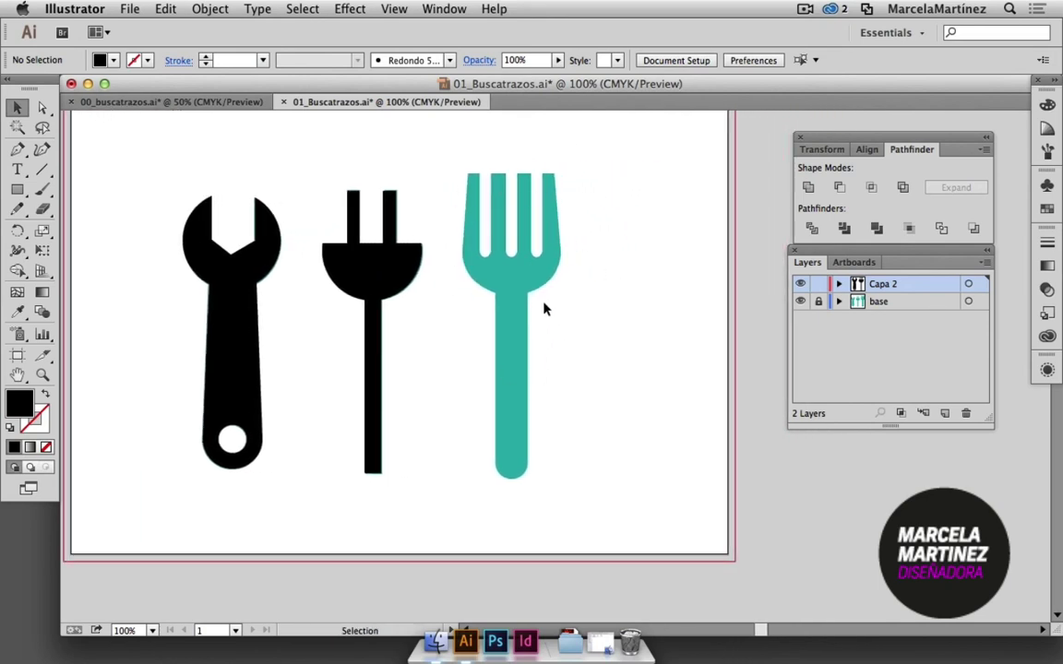
left_click(19, 189)
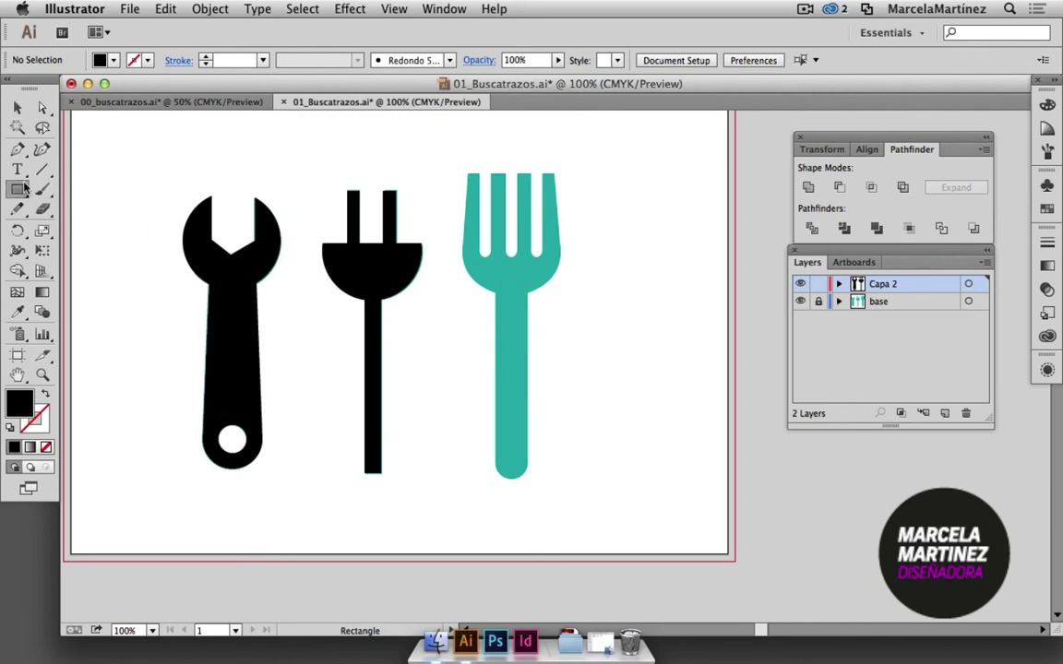
left_click_drag(24, 190, 107, 229)
left_click_drag(510, 463, 522, 479)
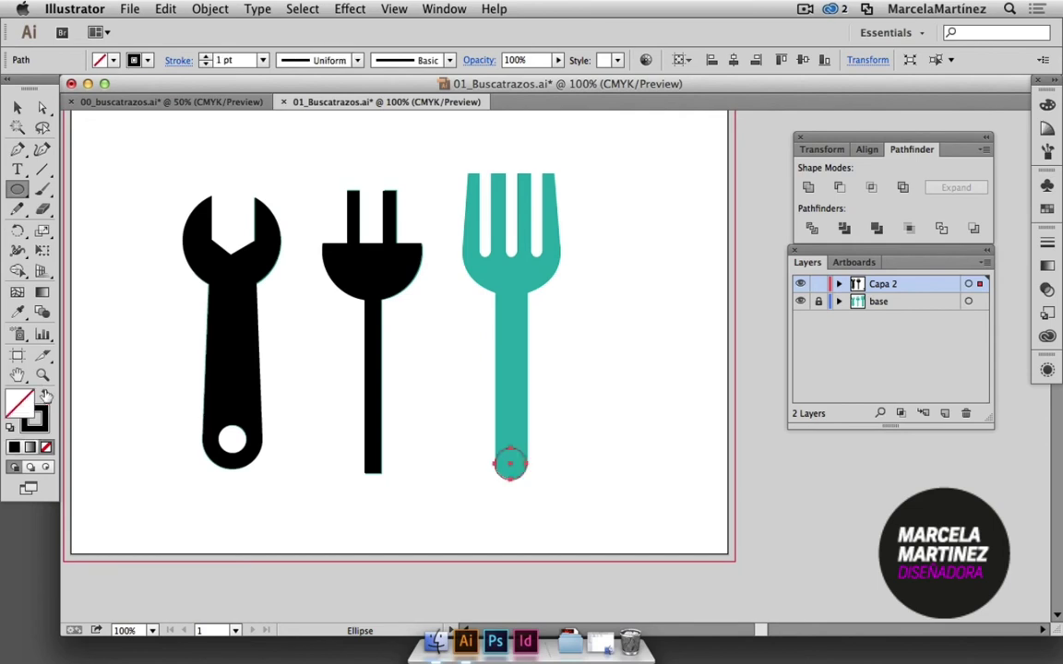
key("shift+x")
left_click(17, 107)
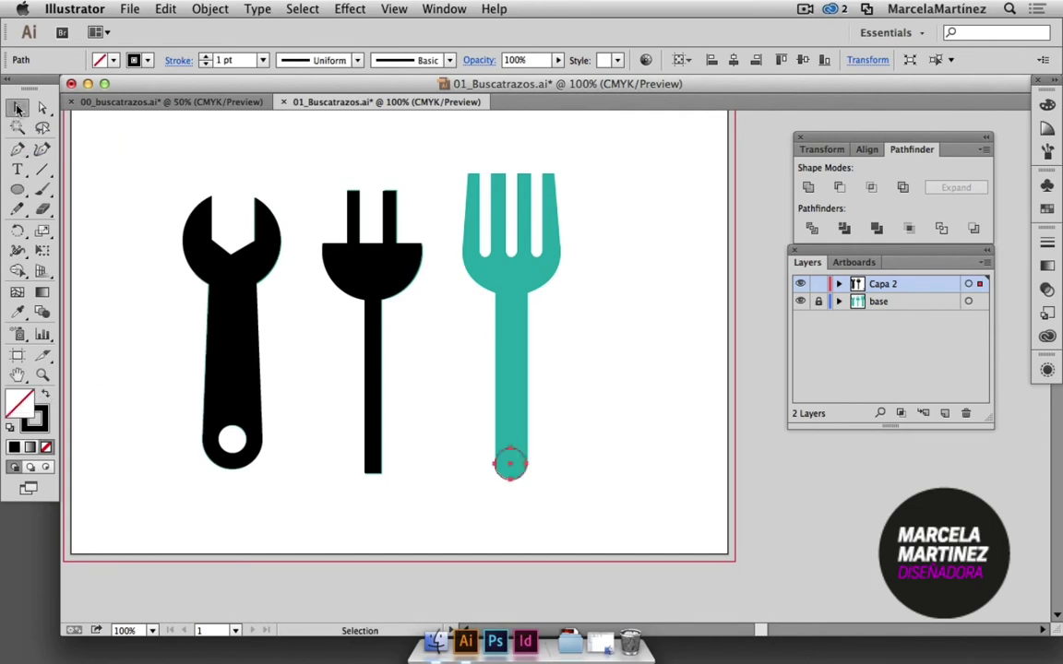
left_click(622, 476)
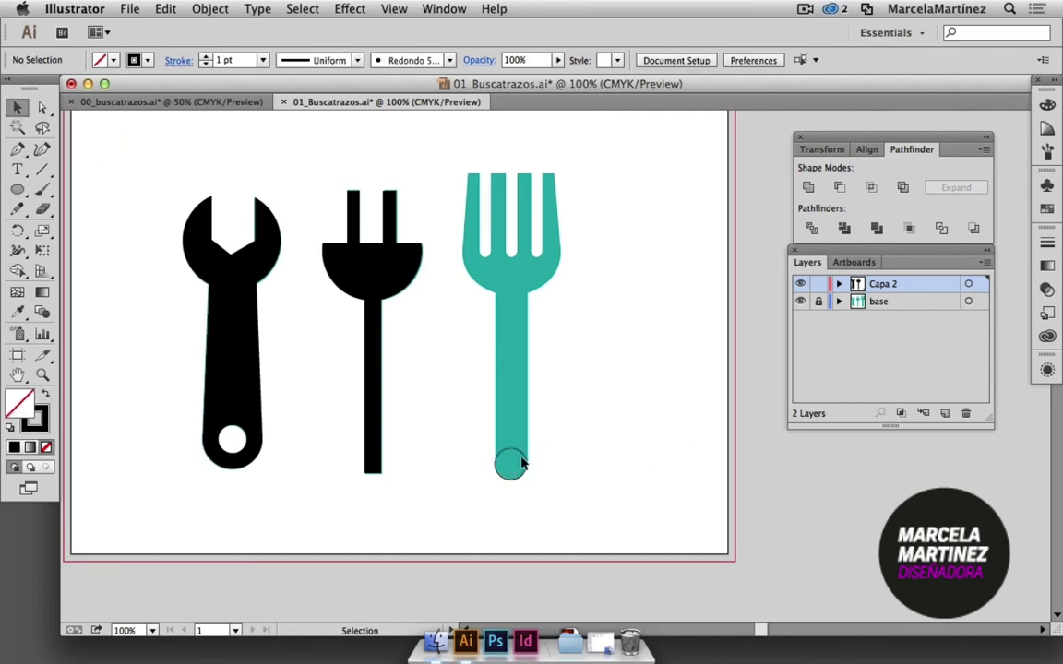
left_click_drag(523, 464, 524, 461)
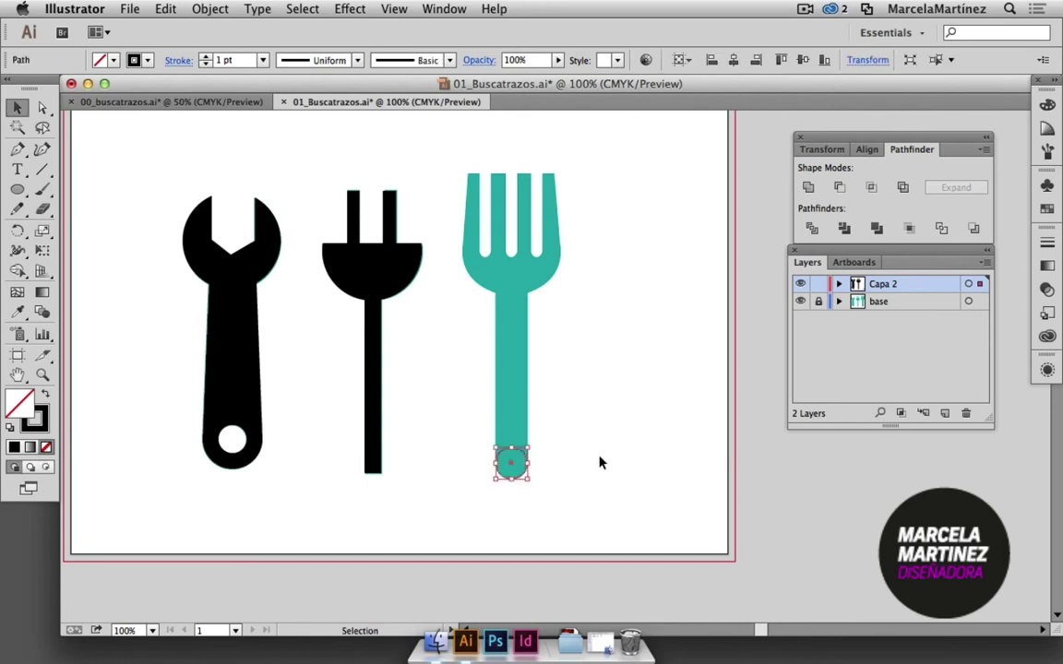
left_click(599, 461)
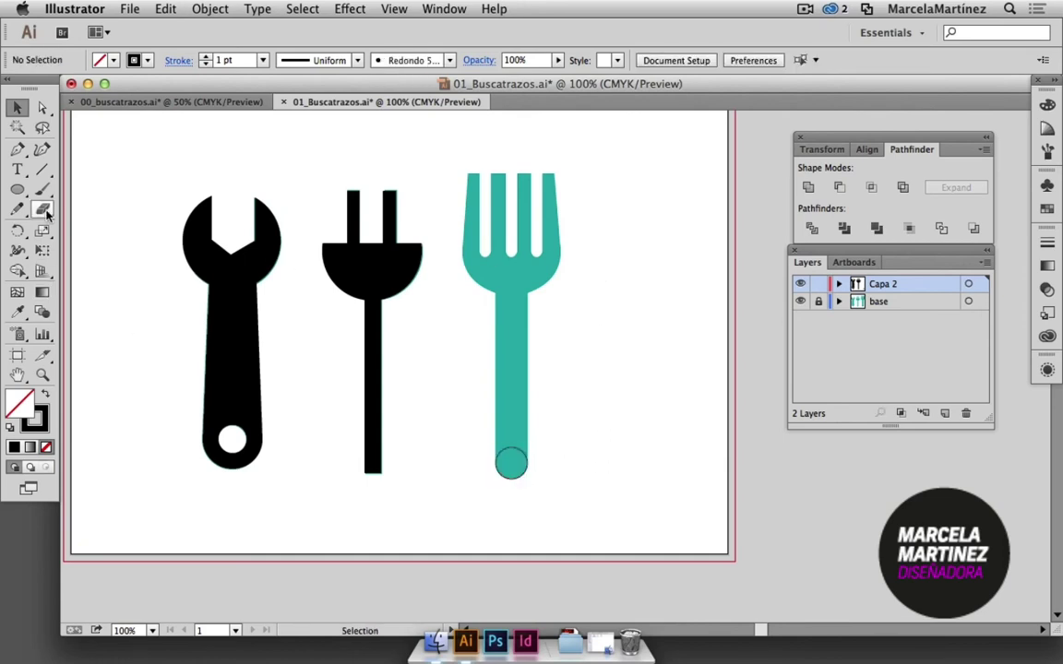
Draw an ellipse over the rounded base of the fork's head and stretch it to the head's full width.
left_click(17, 189)
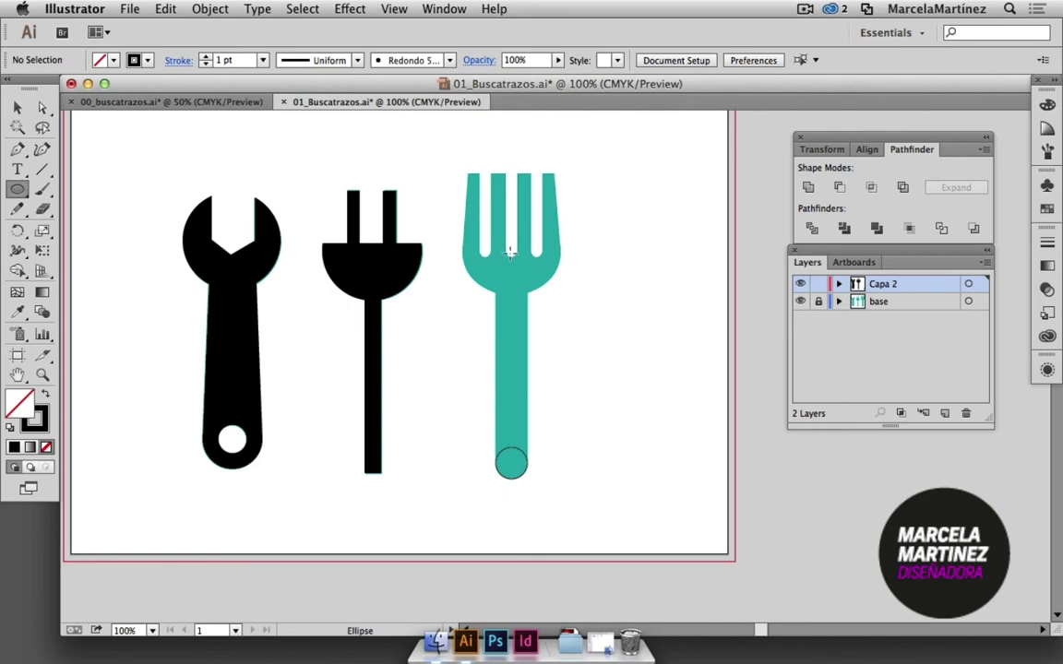
mouse_move(510, 251)
left_mouse_down()
mouse_move(460, 233)
mouse_move(482, 201)
mouse_move(466, 209)
left_mouse_up()
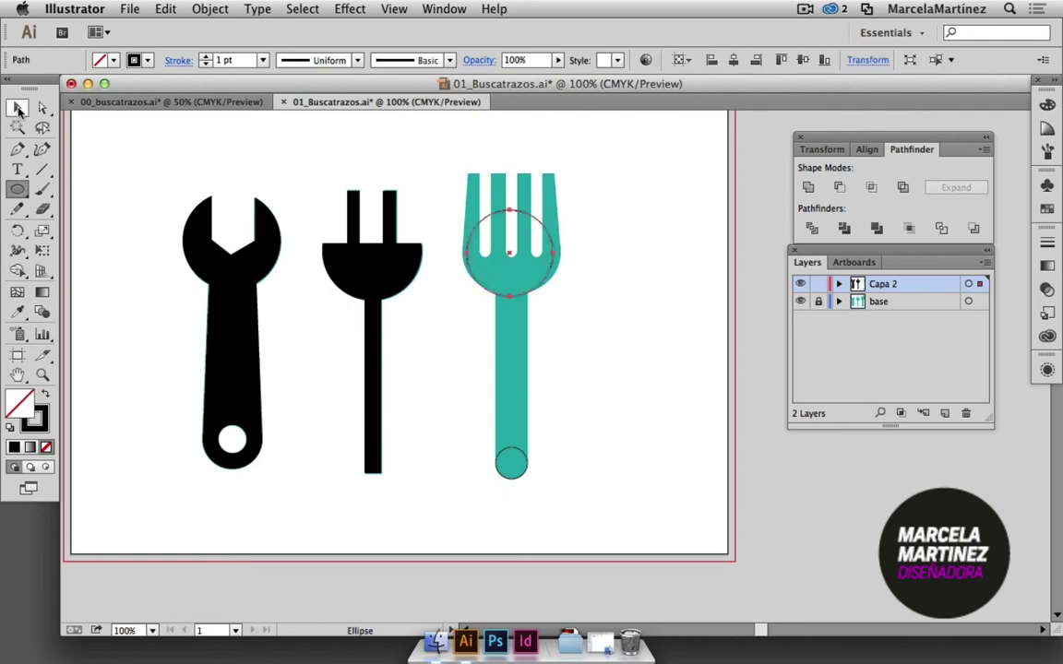
left_click(17, 108)
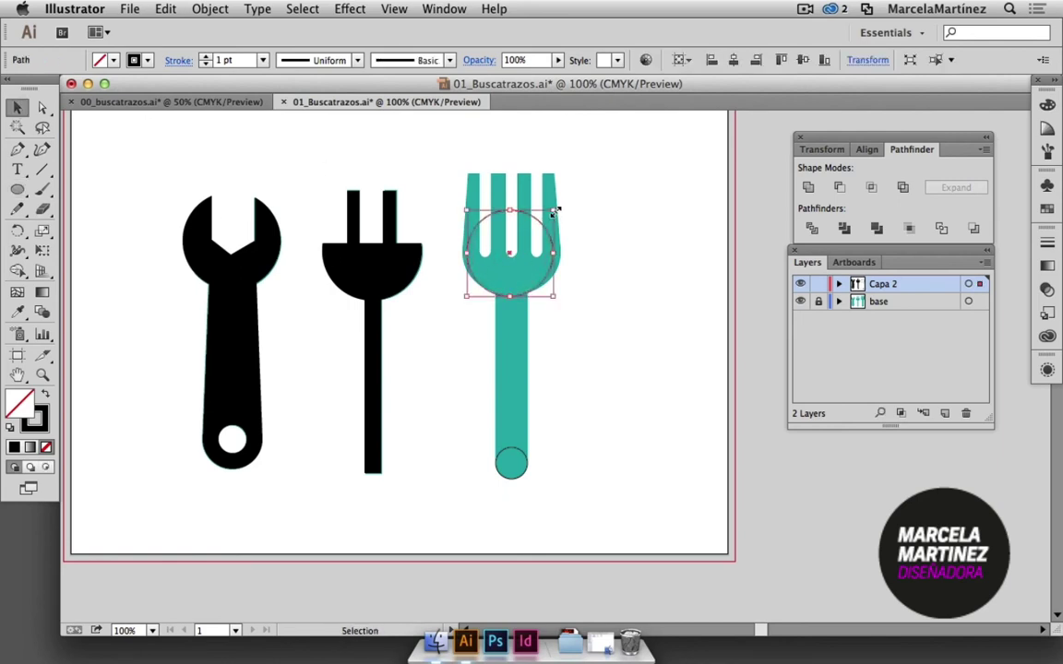
left_click_drag(554, 211, 564, 209)
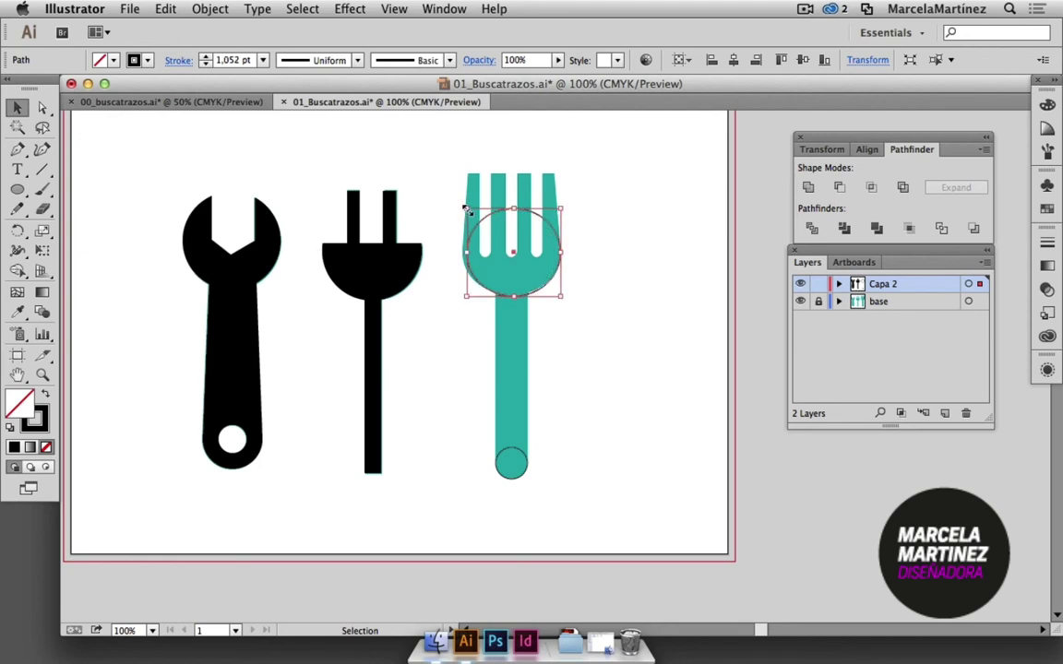
left_click_drag(468, 210, 463, 213)
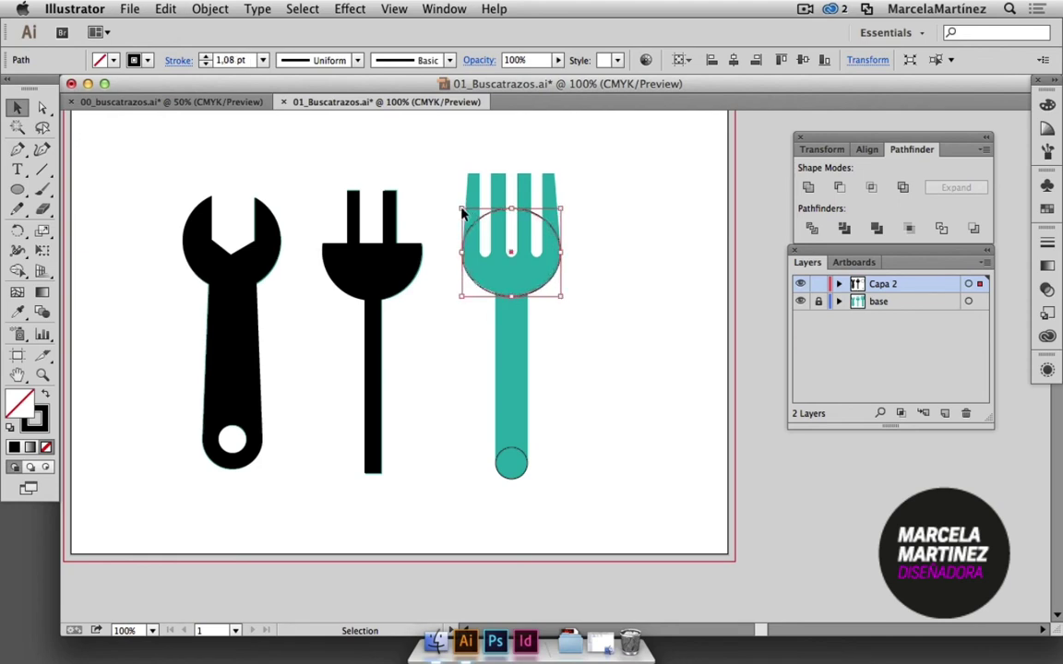
left_click(627, 342)
Draw a rectangle over the fork's handle, from inside the head ellipse to the middle of the end circle.
left_click_drag(17, 189, 57, 184)
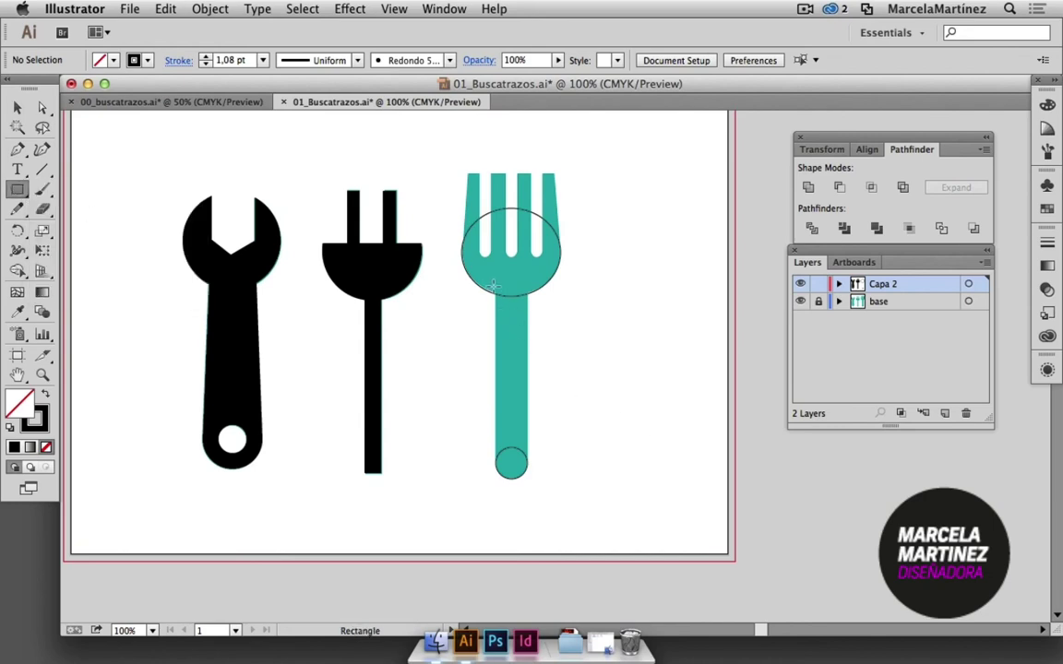
left_click_drag(495, 287, 528, 464)
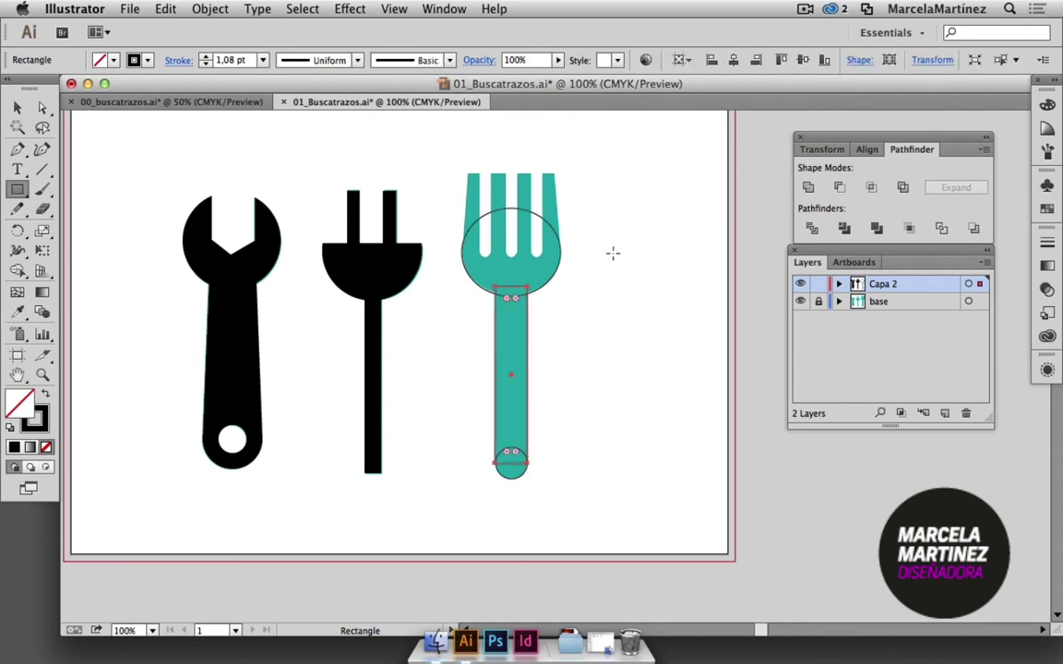
Draw a rectangle over the fork's tines, spanning their full top width and reaching down into the head ellipse.
left_click(42, 375)
left_click(543, 314)
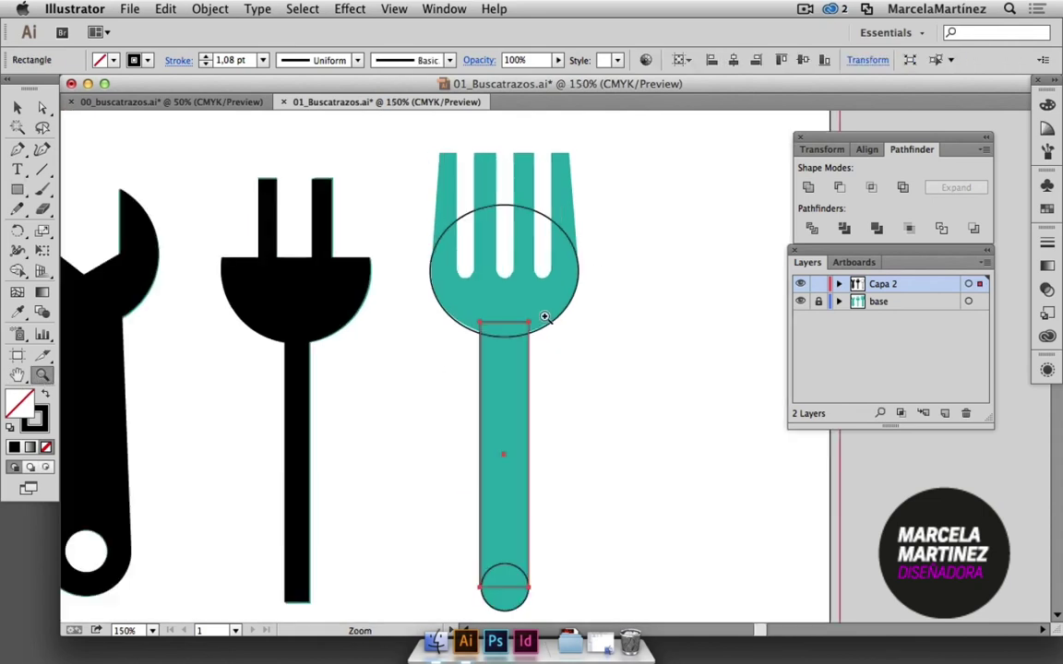
left_click(545, 289)
left_click_drag(552, 314, 531, 285)
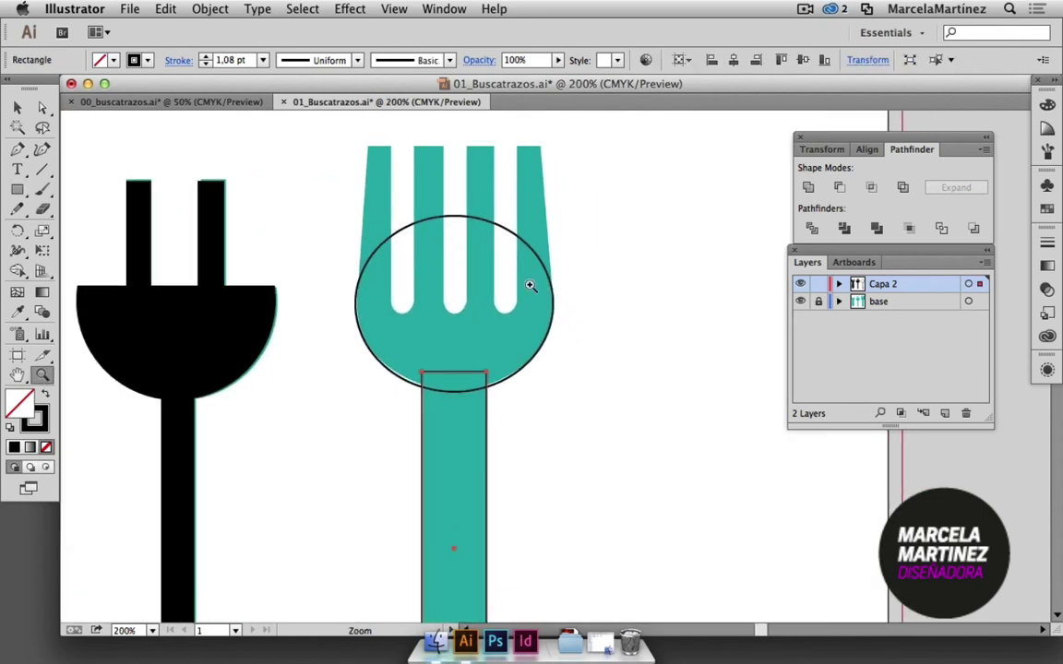
left_click(18, 189)
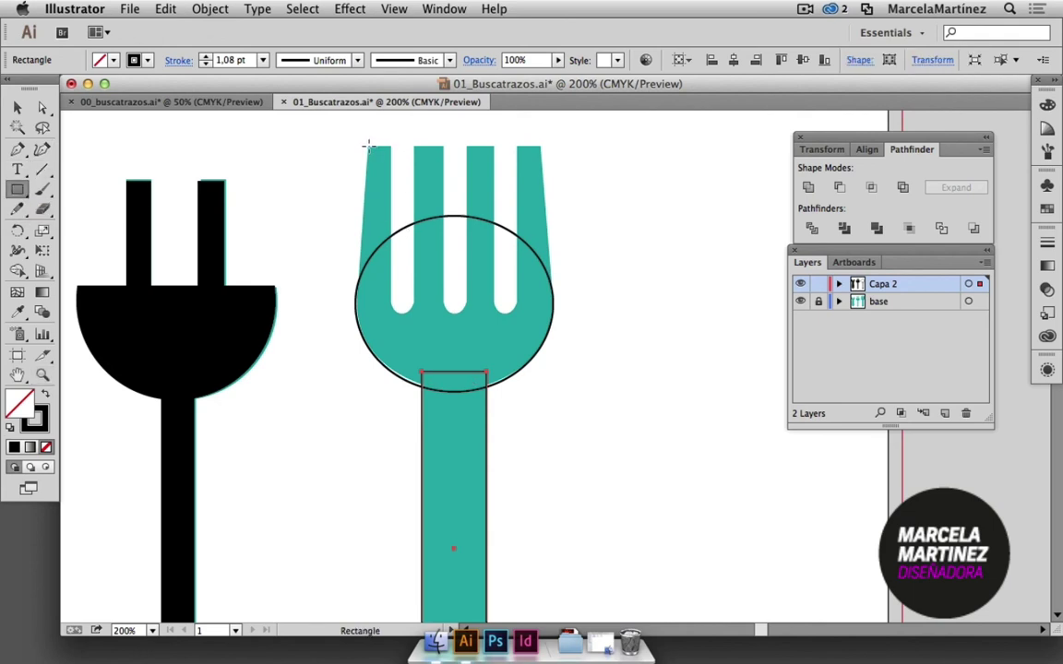
mouse_move(367, 145)
left_mouse_down()
mouse_move(507, 236)
mouse_move(490, 291)
mouse_move(540, 320)
left_mouse_up()
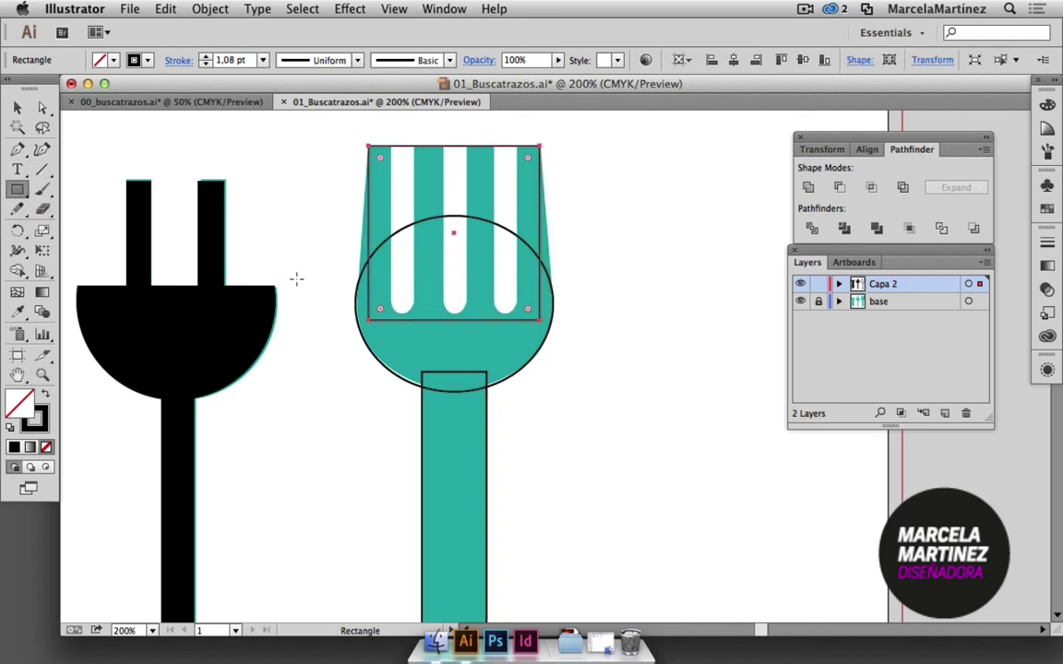
Move the tine rectangle's two lower corners outward to the sides of the head ellipse so its edges follow the slanted tines.
left_click(37, 102)
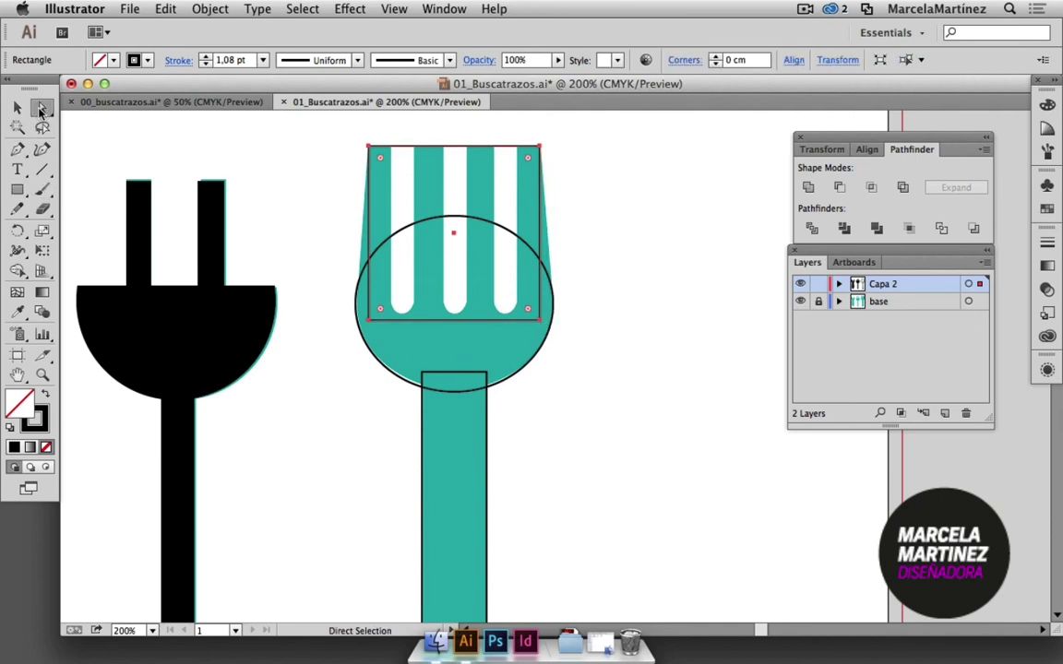
left_click(595, 351)
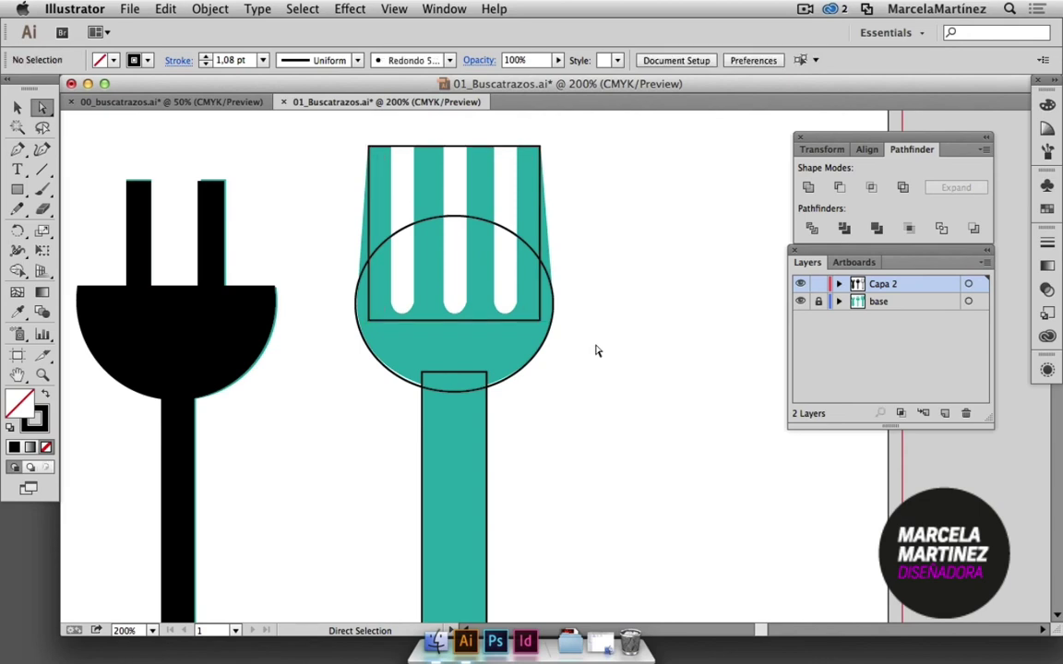
left_click(541, 321)
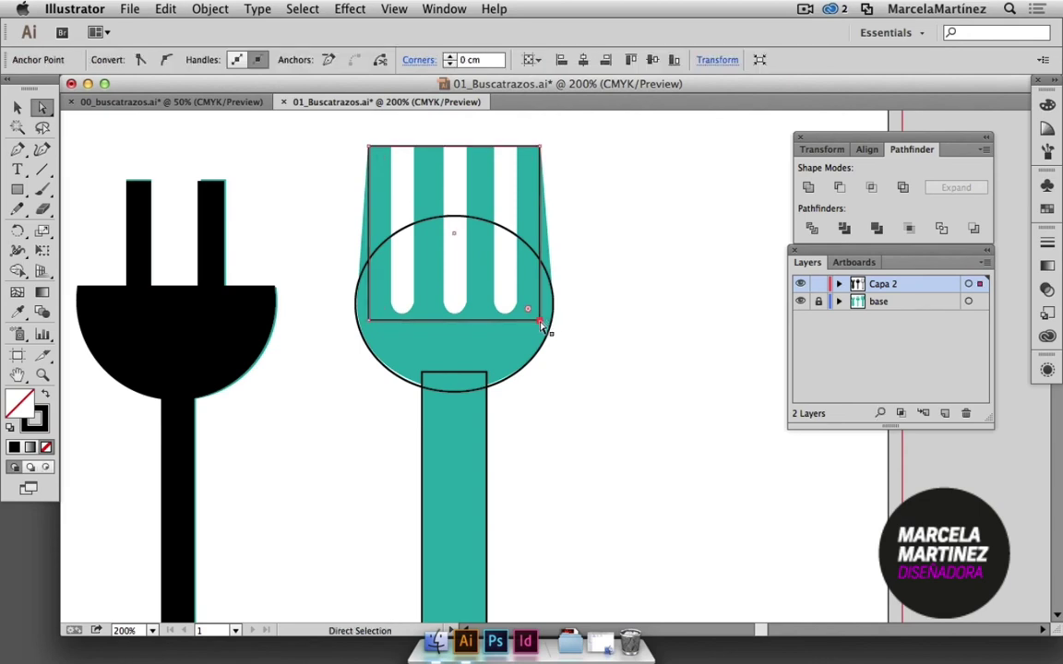
mouse_move(540, 322)
left_mouse_down()
mouse_move(541, 308)
mouse_move(554, 310)
left_mouse_up()
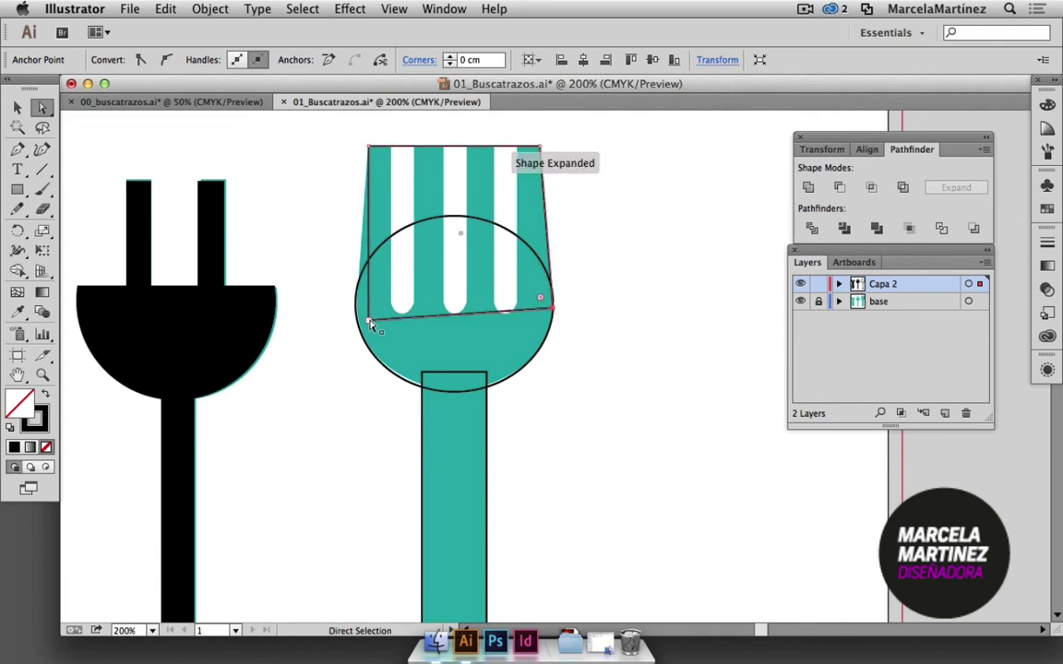
left_click_drag(369, 322, 356, 304)
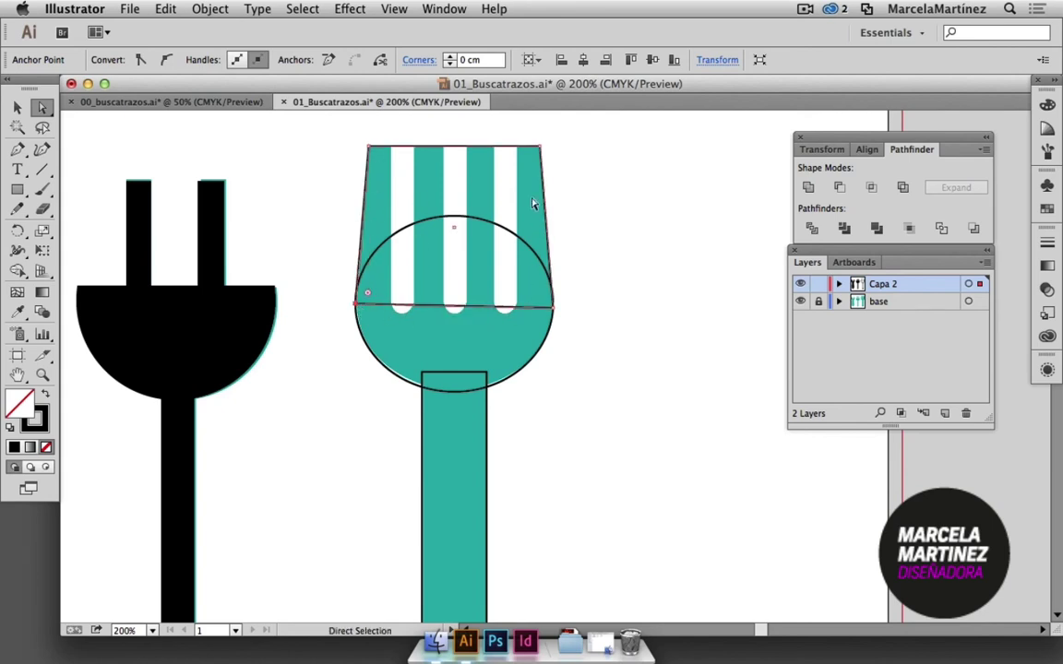
left_click(635, 260)
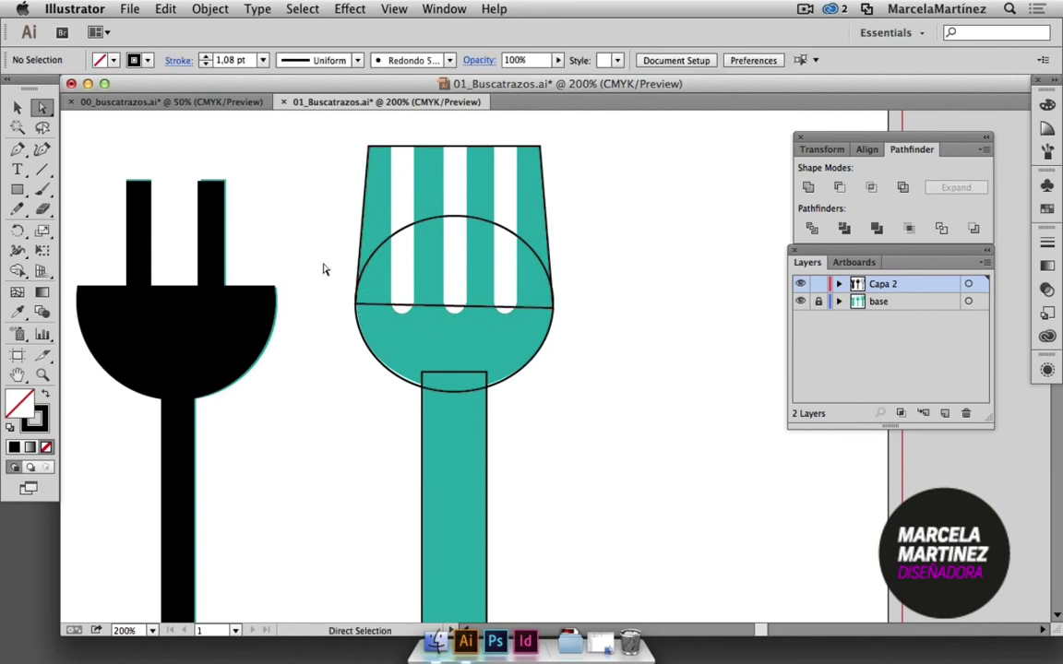
Draw a narrow rectangle over the first gap between the tines and a small circle over the gap's rounded end.
key("m")
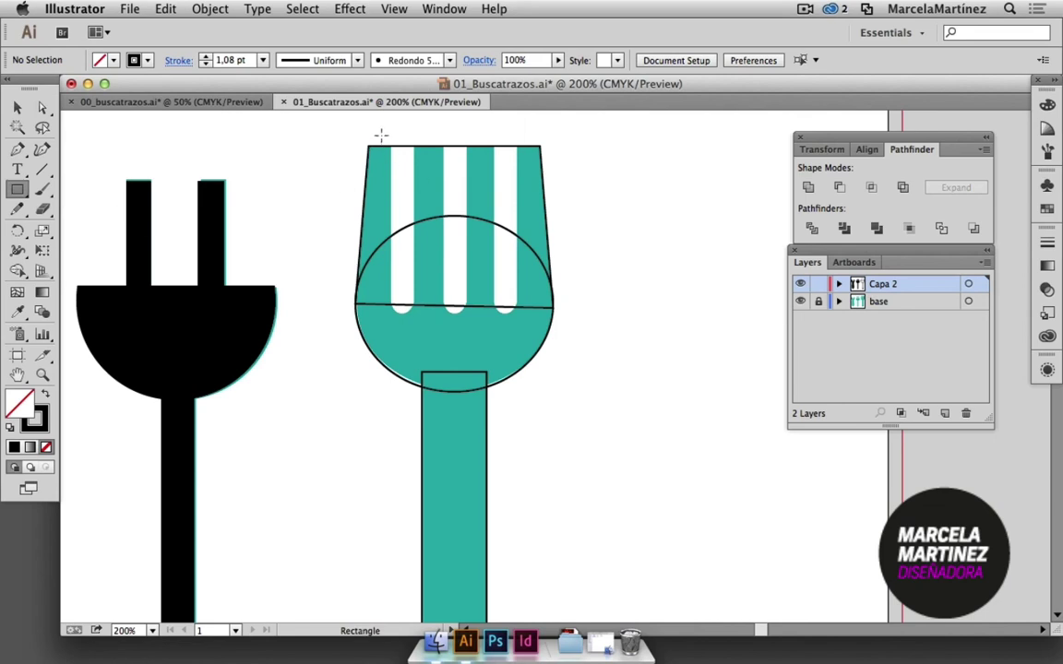
left_click_drag(391, 136, 415, 294)
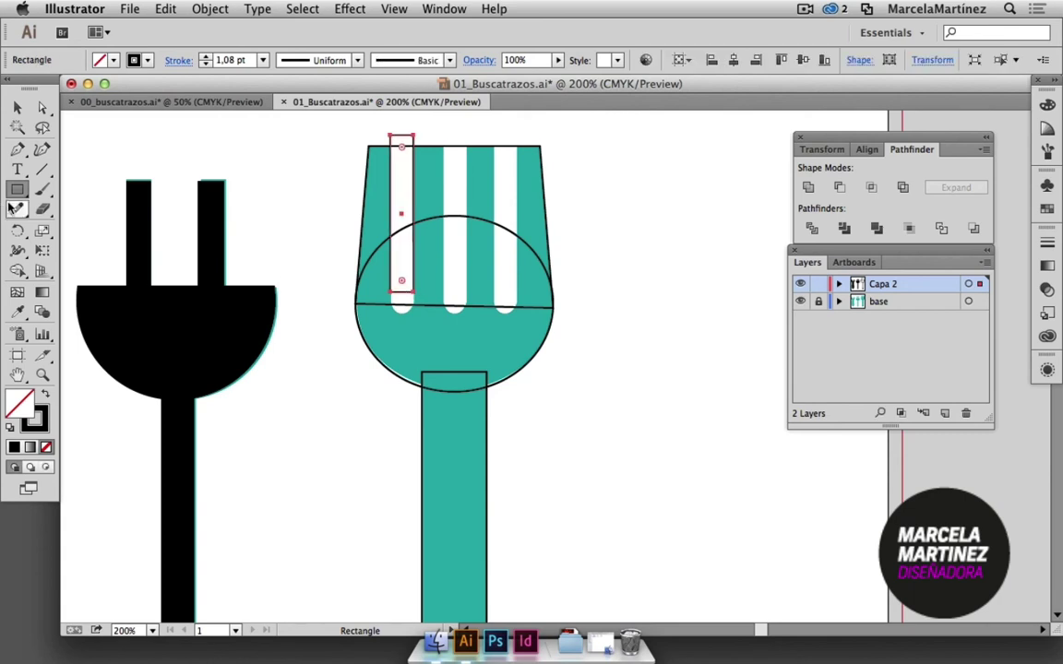
left_click_drag(17, 188, 67, 227)
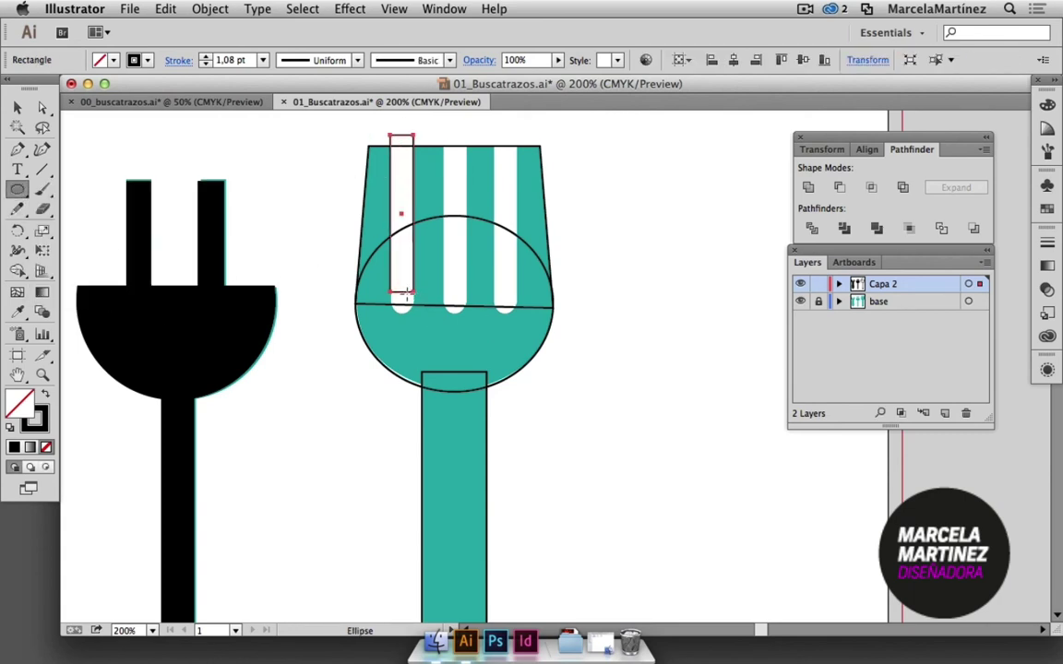
left_click_drag(401, 295, 416, 309)
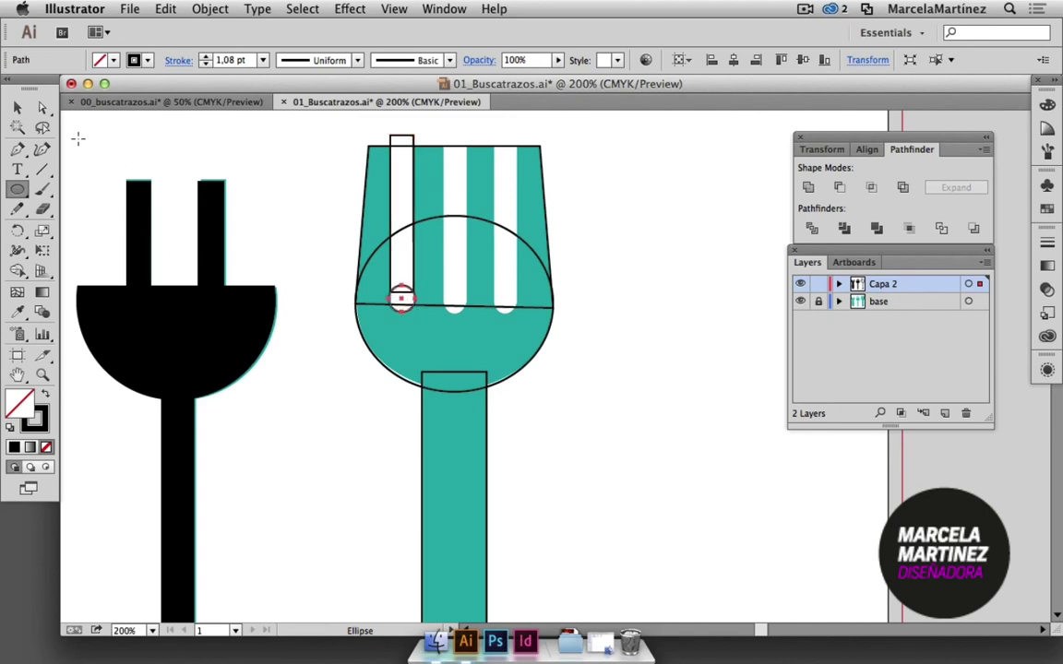
left_click(17, 107)
left_click(637, 300)
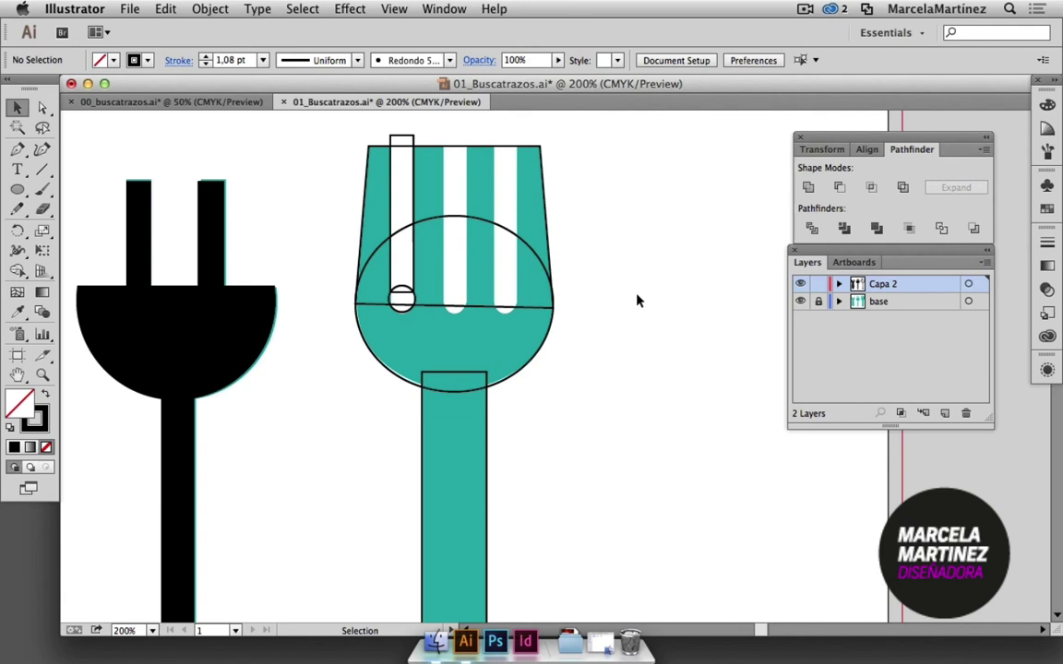
Nudge the gap rectangle down to the middle of its circle and stretch its upper edge above the tines.
left_click(406, 313)
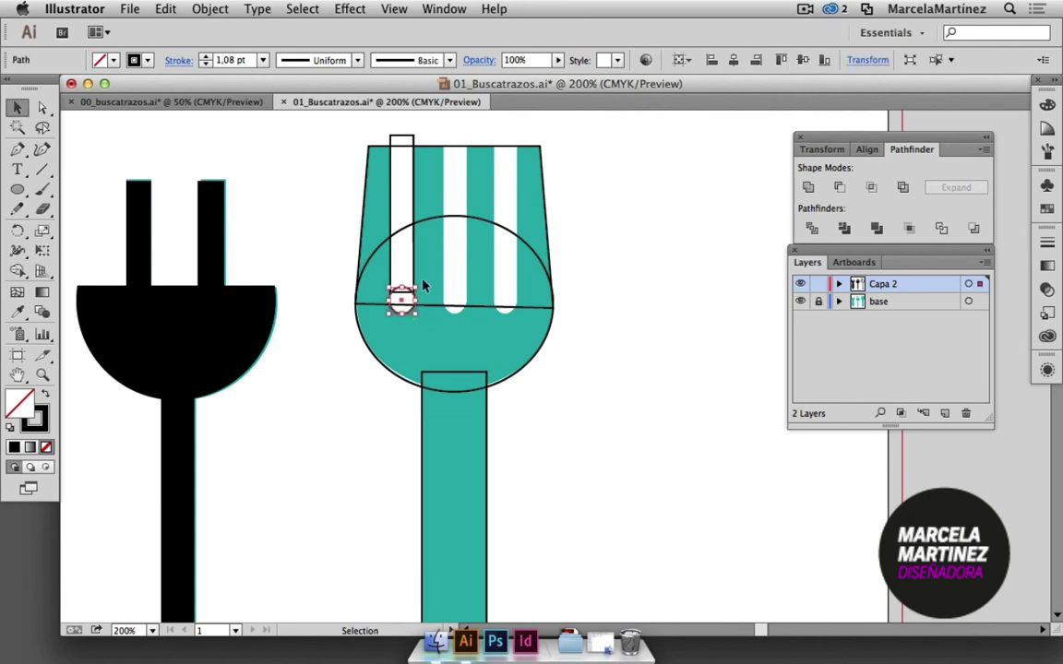
left_click(403, 249)
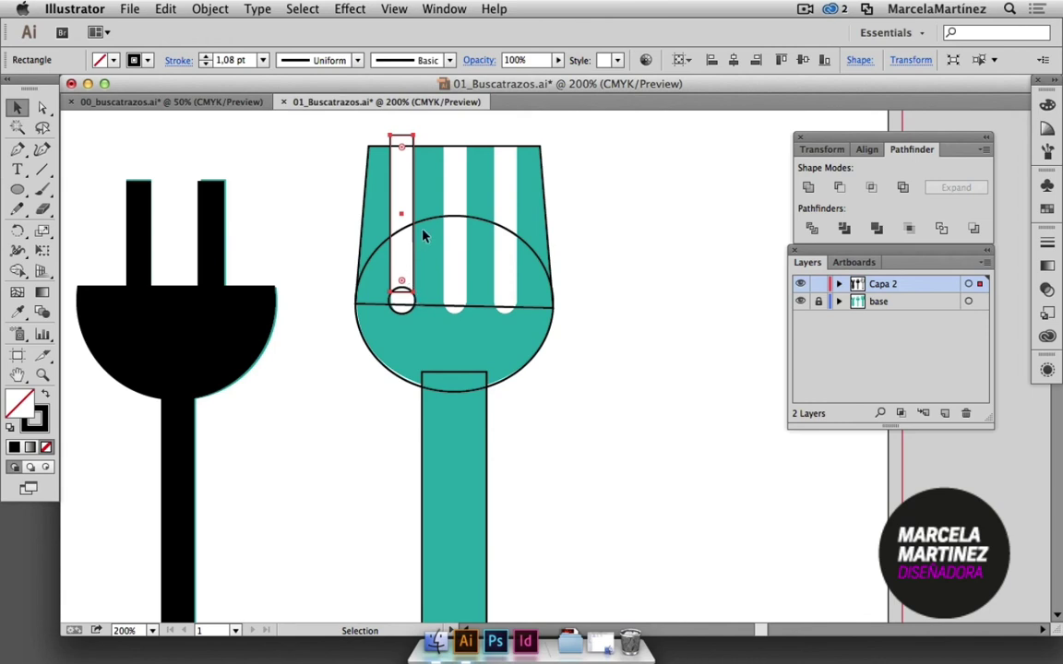
key("Down")
key("Down")
key("Down")
key("Down")
key("Down")
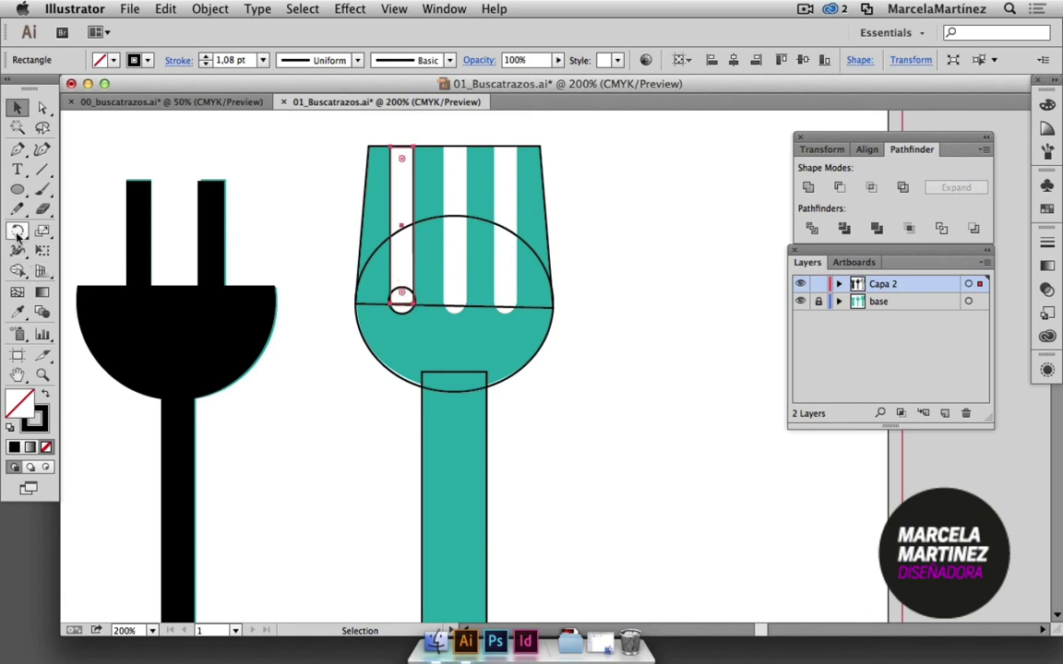
left_click(41, 251)
left_click_drag(401, 146, 400, 134)
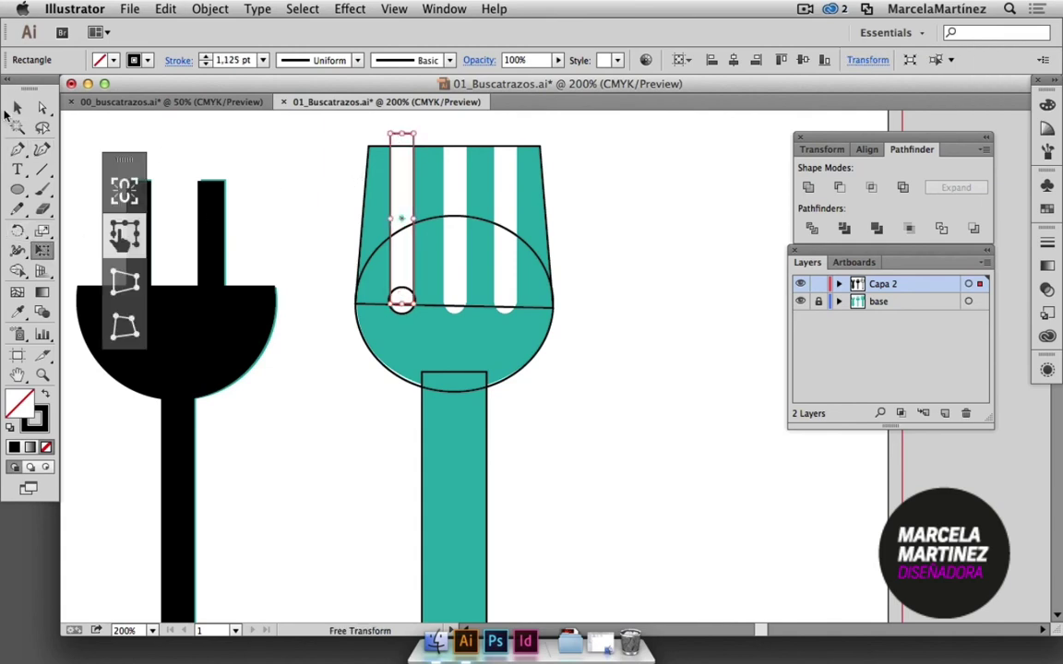
left_click(16, 108)
left_click(489, 313)
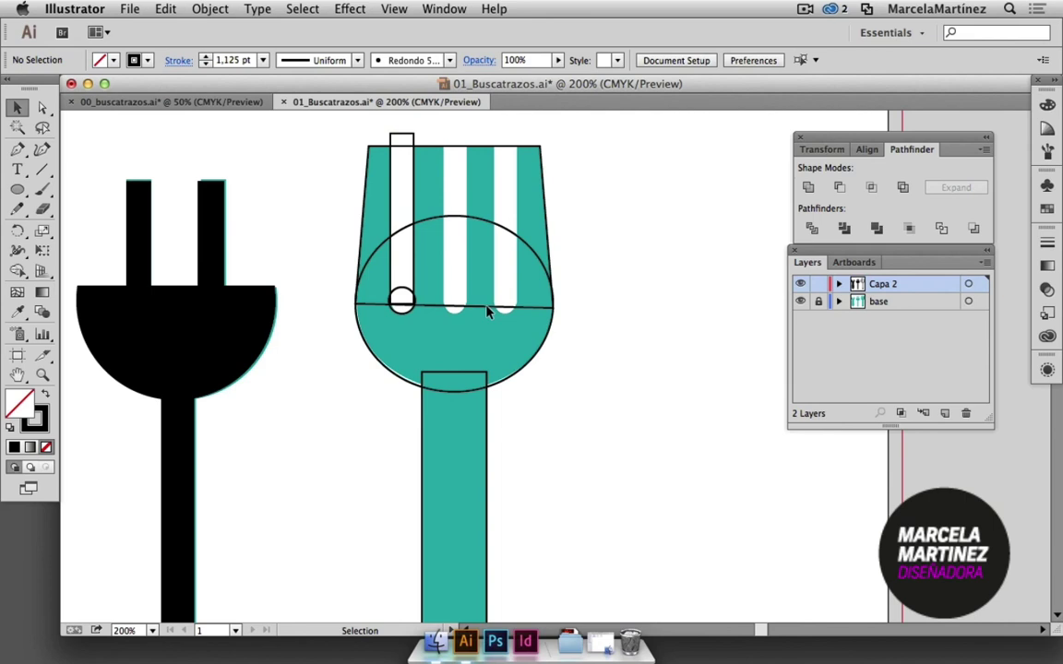
Shrink the small circle to the width of the gap and align it with the gap's rounded end.
left_click(412, 310)
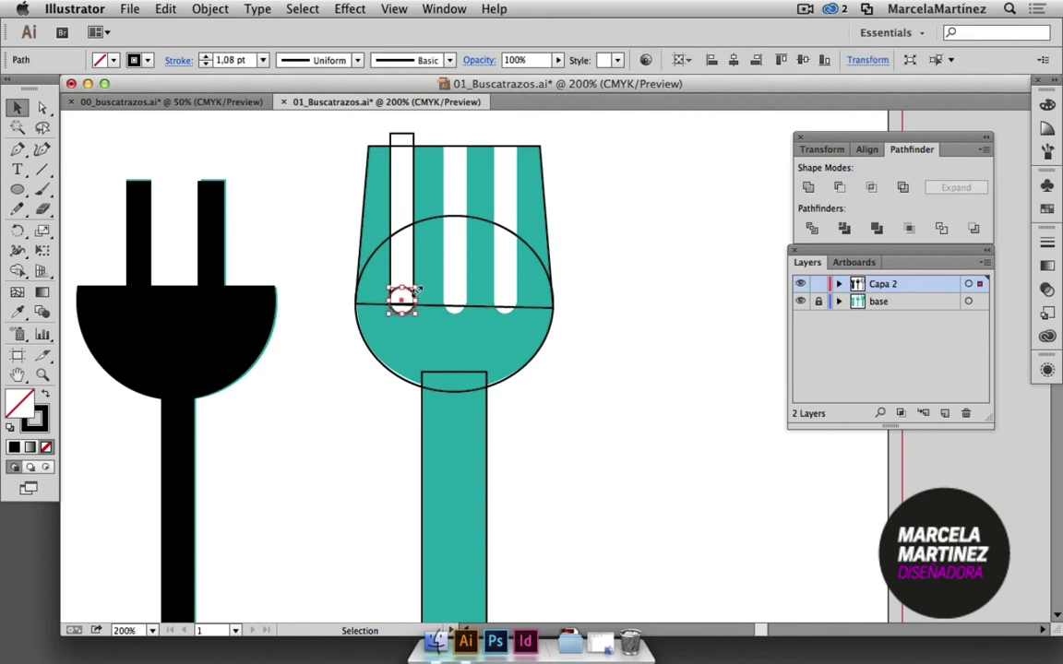
mouse_move(417, 288)
left_mouse_down()
mouse_move(417, 316)
mouse_move(391, 316)
left_mouse_up()
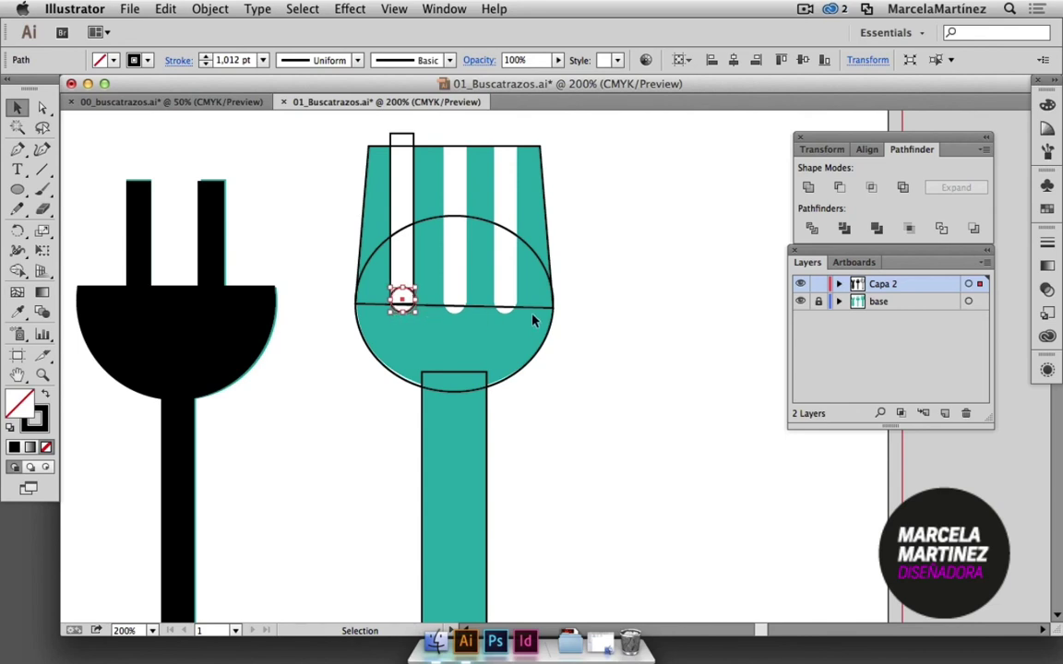
left_click(631, 269)
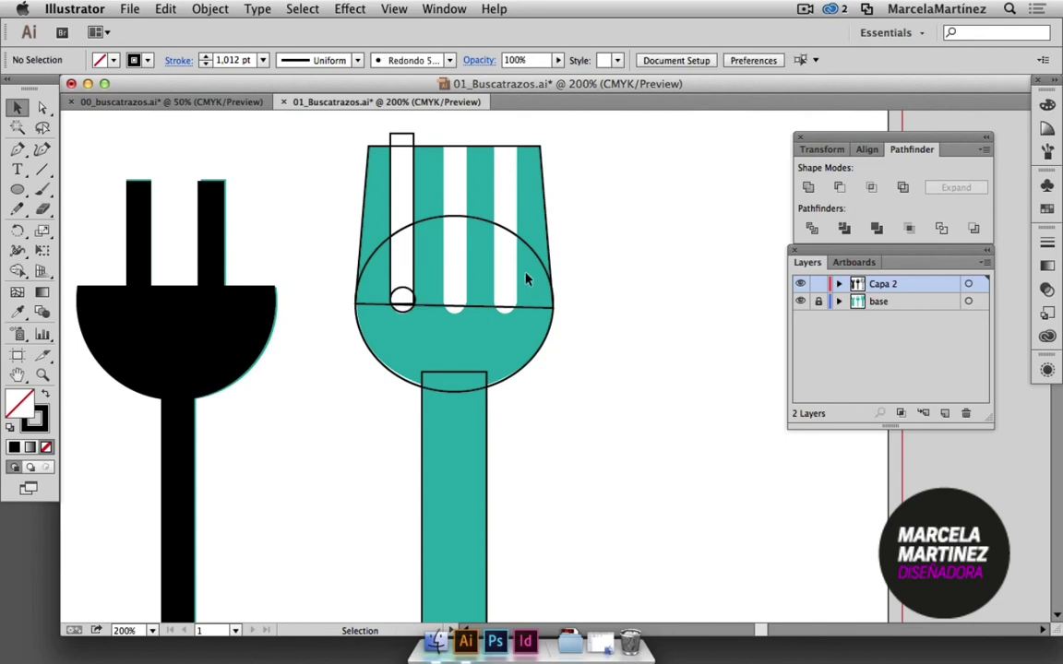
left_click(403, 300)
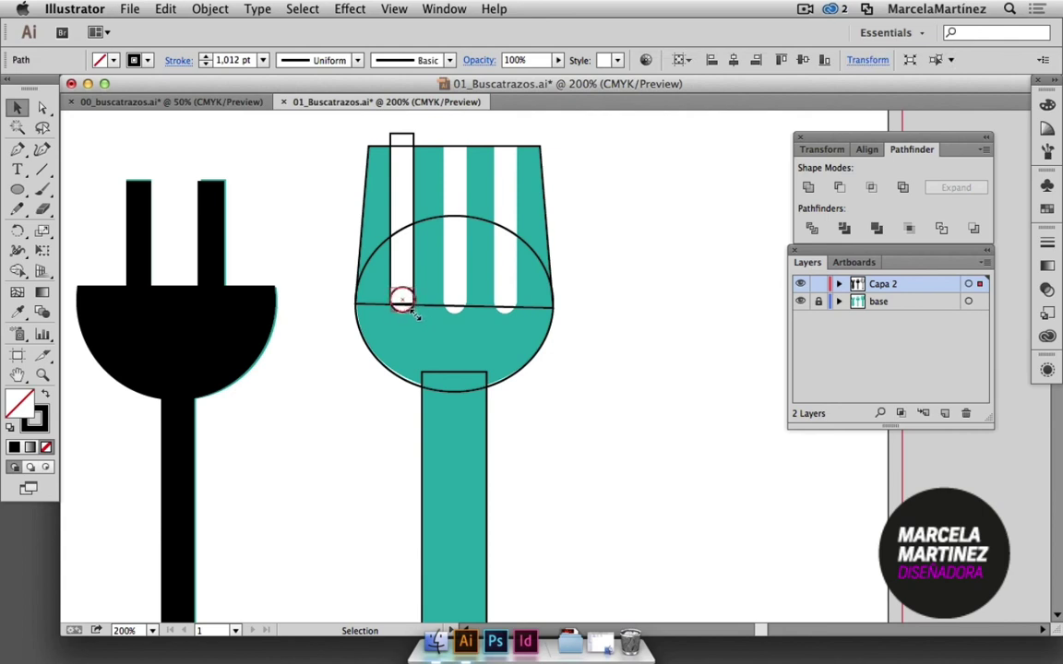
left_click(662, 349)
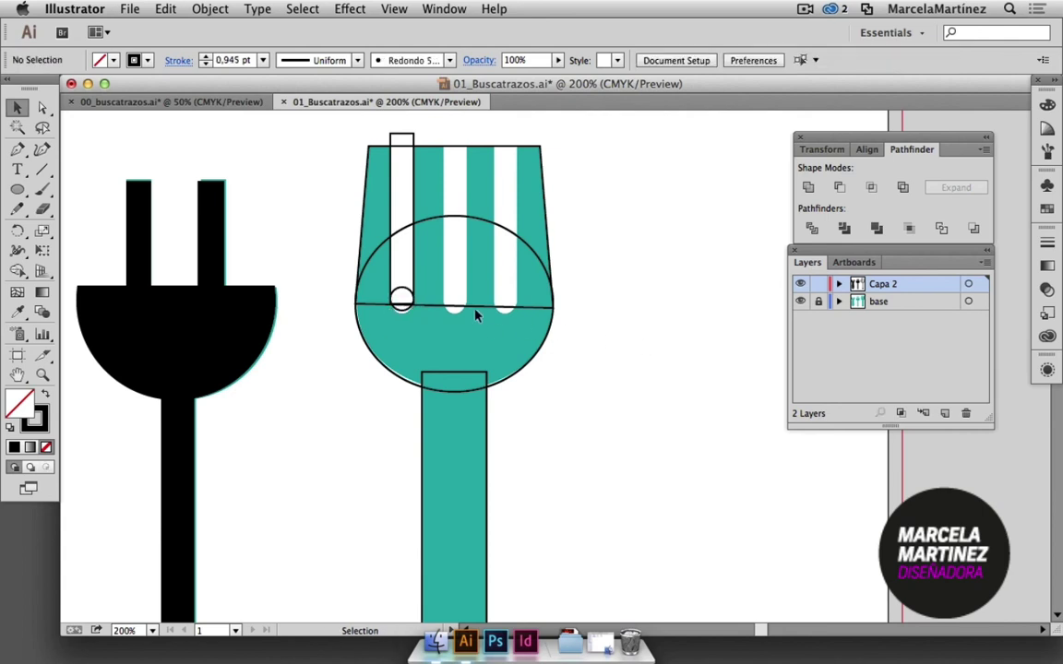
left_click(400, 298)
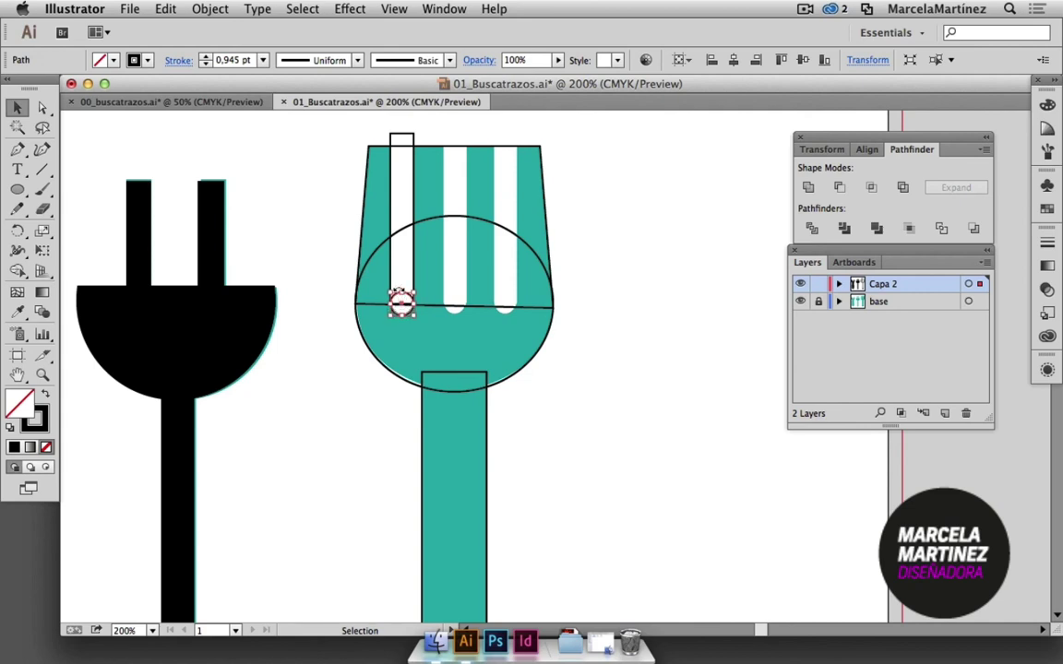
Unite the gap's rectangle and circle into one rounded slot, and copy it horizontally over the other two gaps.
left_click(415, 260, "shift")
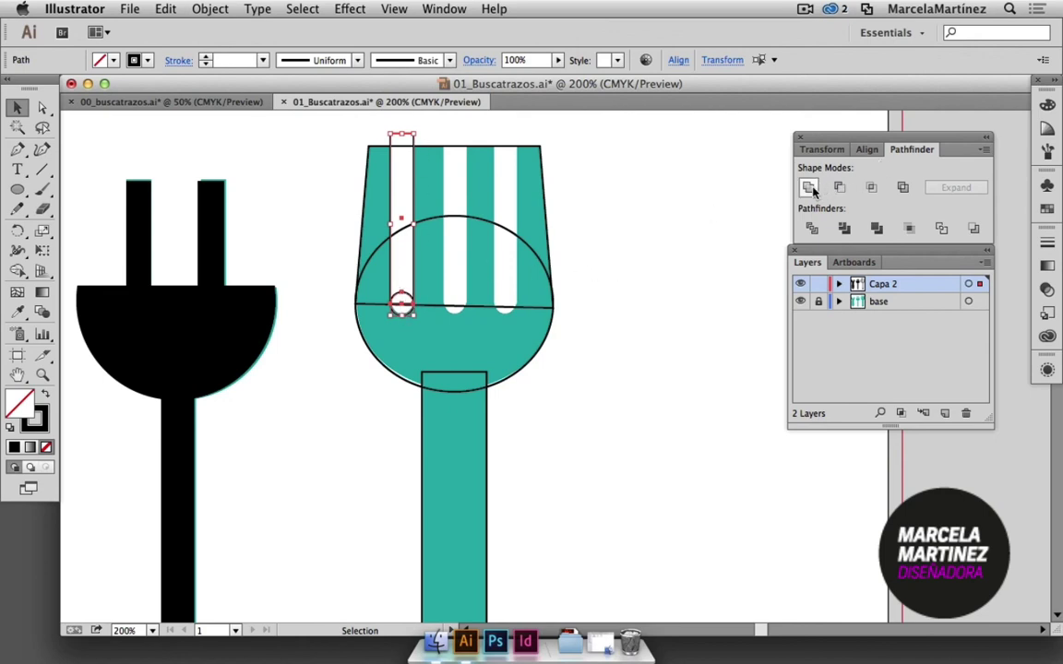
left_click(731, 167)
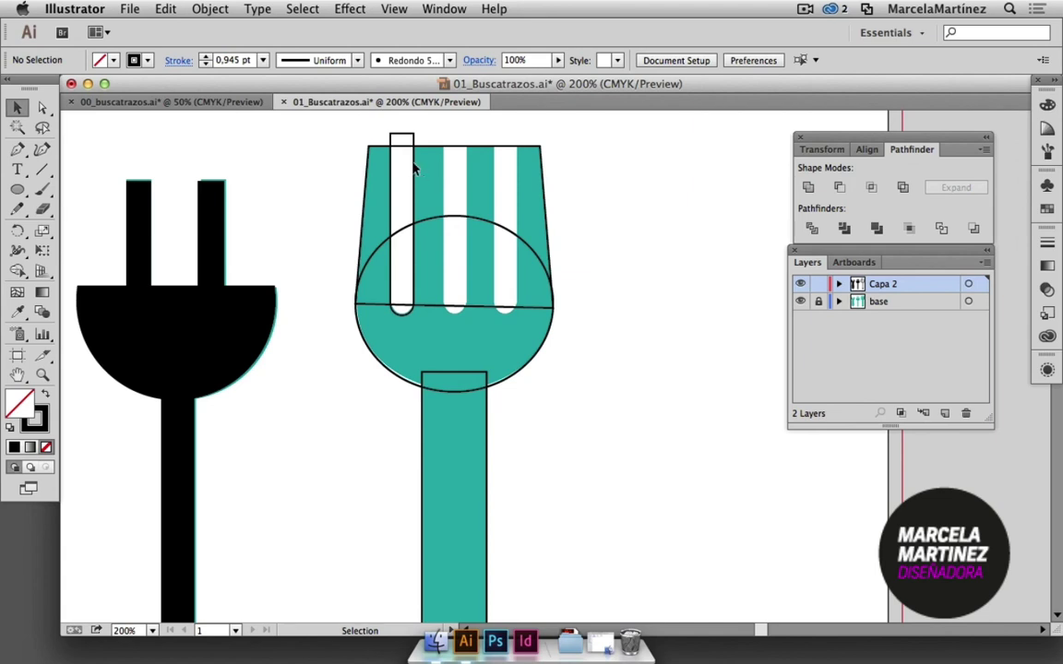
left_click_drag(413, 166, 468, 171)
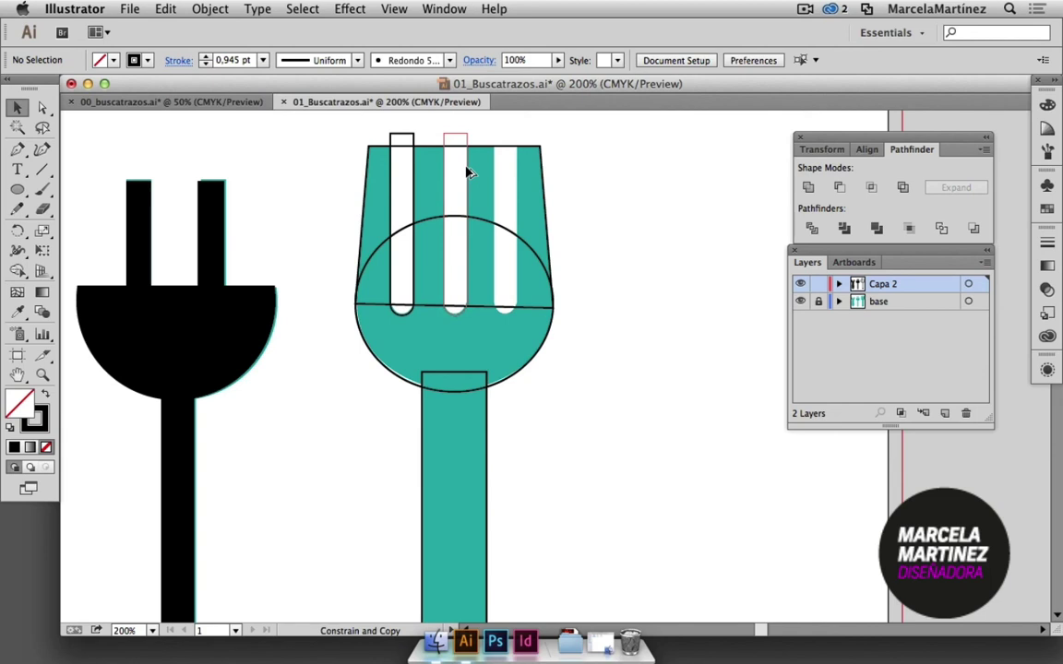
left_click_drag(468, 172, 468, 172)
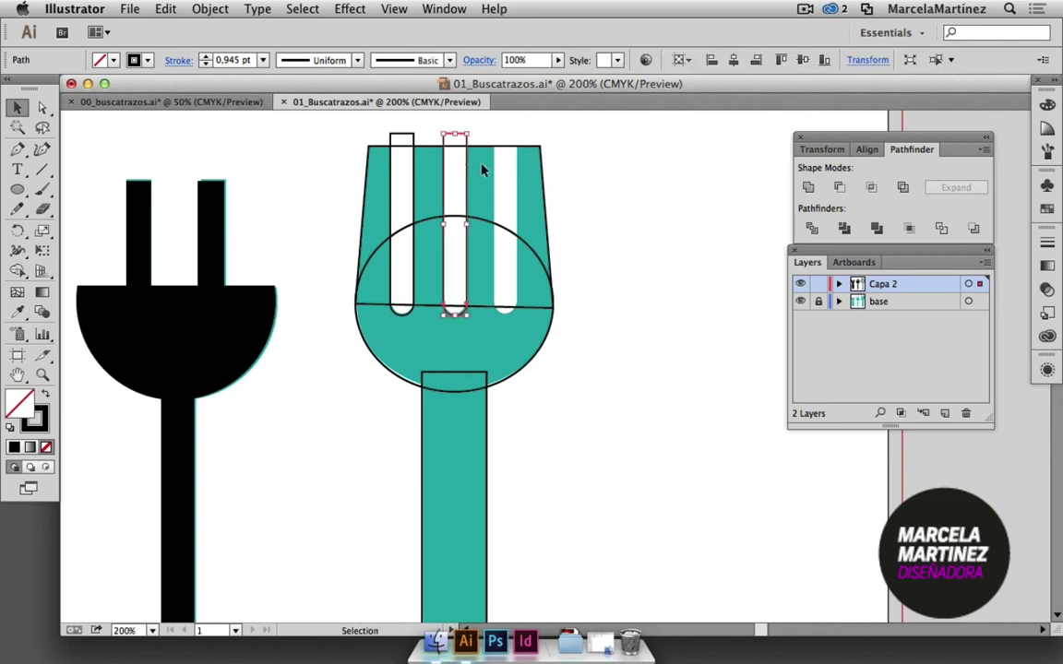
left_click(496, 169)
left_click_drag(467, 169, 517, 167)
left_click(622, 246)
Unite the fork's handle rectangle, its rounded-end circle, the head ellipse and the tapered tines shape into one outline.
scroll(623, 247, "right", 3)
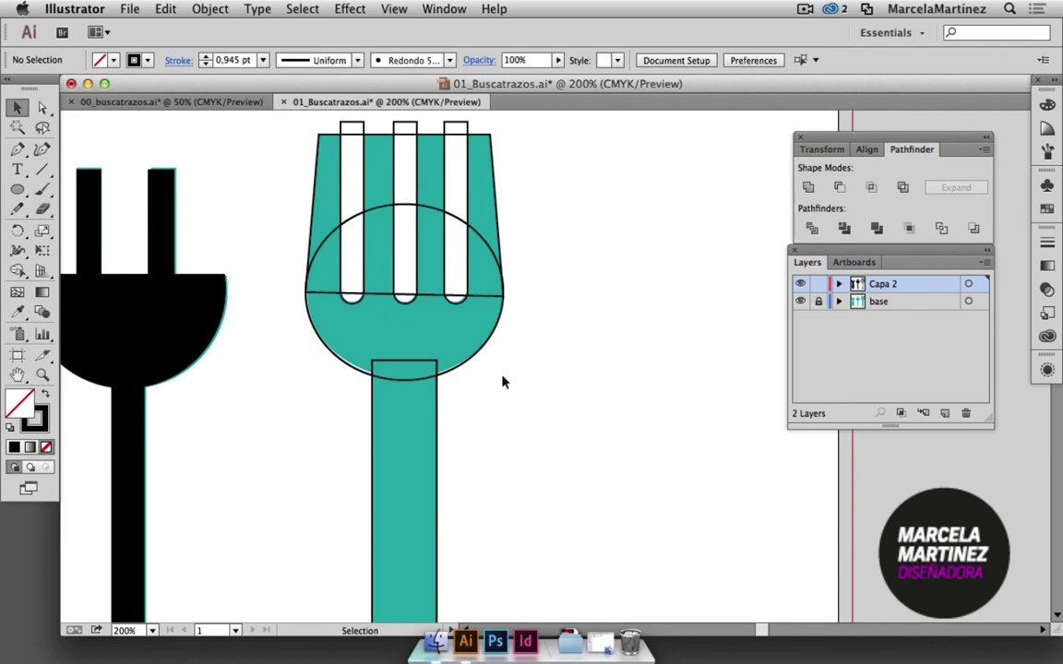
scroll(499, 344, "down", 5)
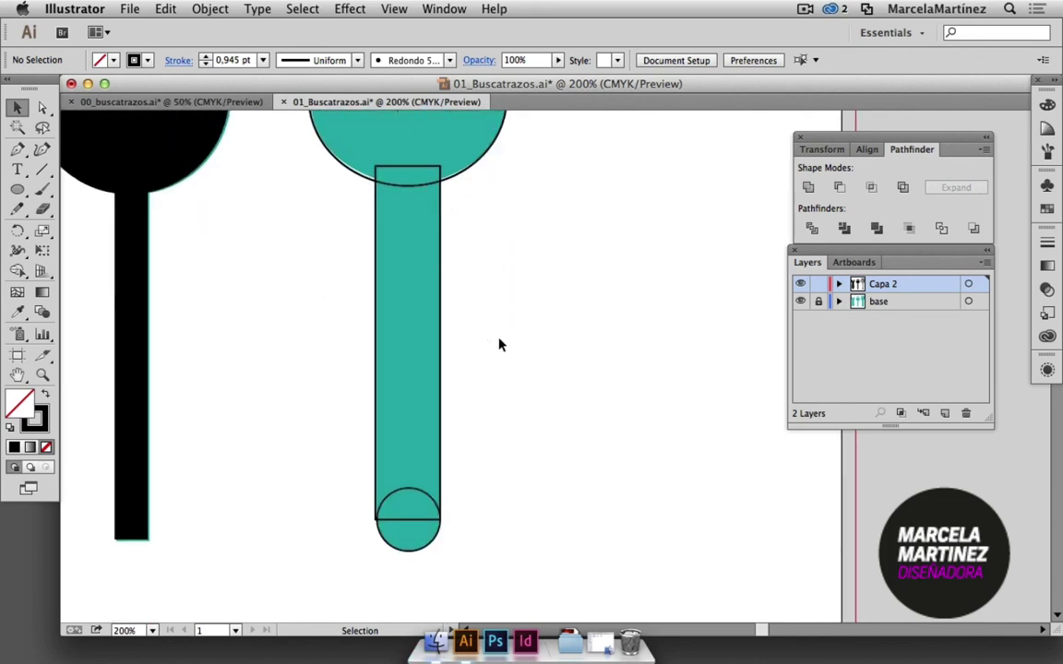
scroll(498, 344, "up", 1)
left_click_drag(456, 569, 364, 495)
scroll(366, 495, "up", 2)
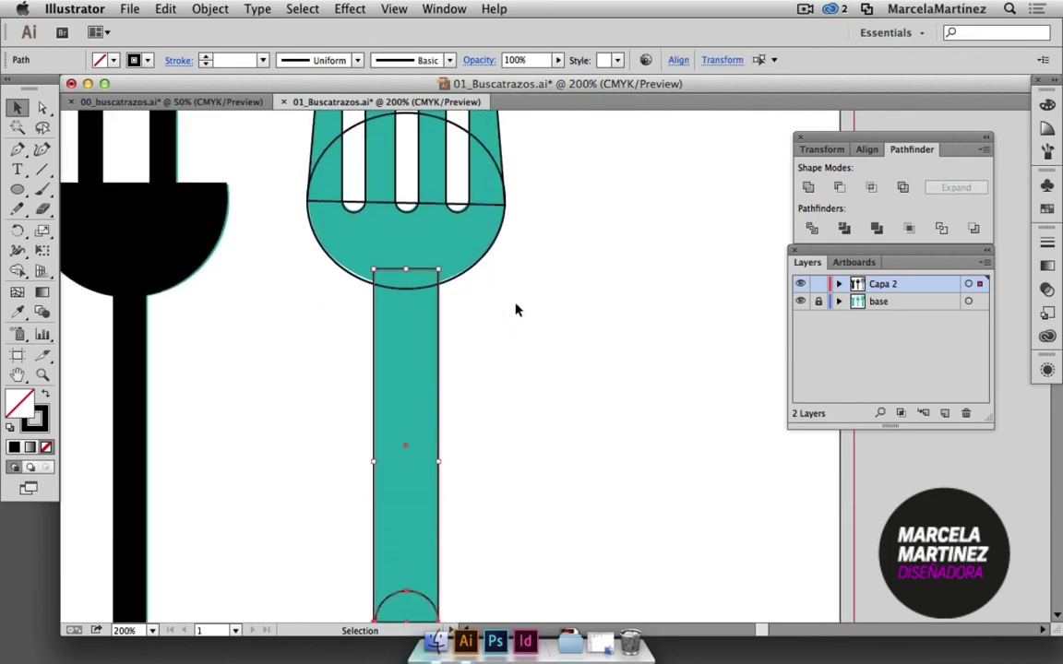
left_click(489, 249, "shift")
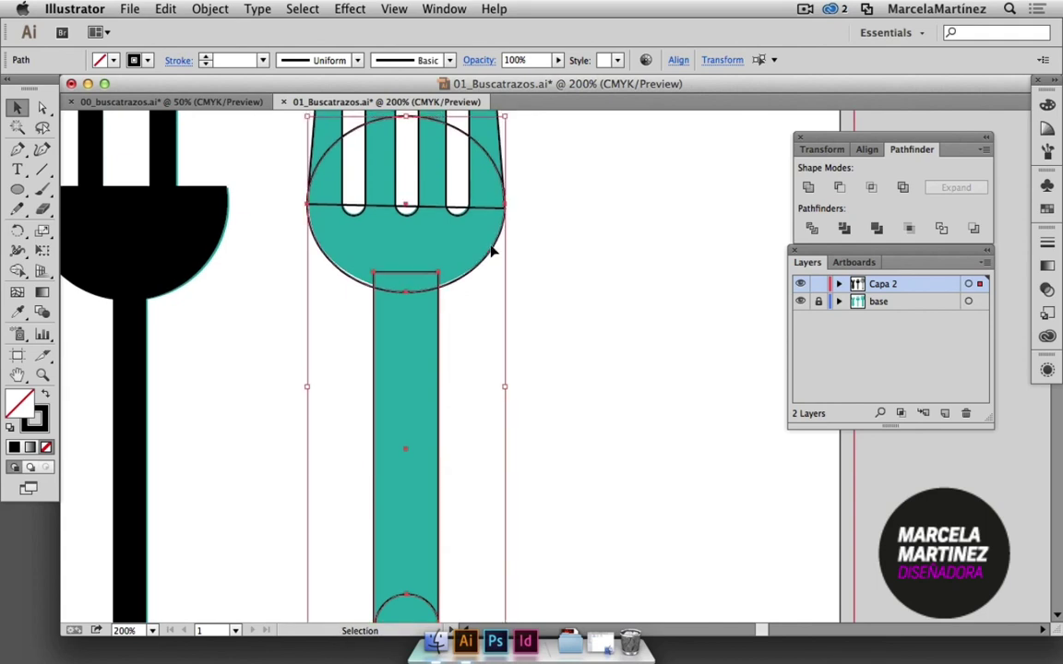
scroll(491, 249, "up", 3)
scroll(492, 249, "up", 1)
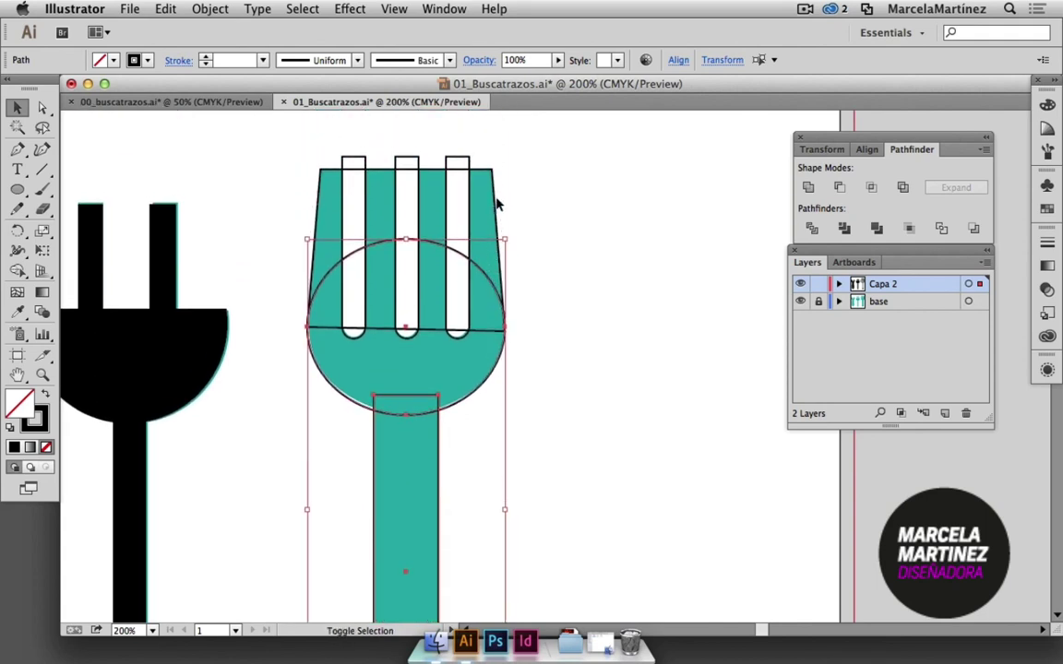
left_click(497, 205, "shift")
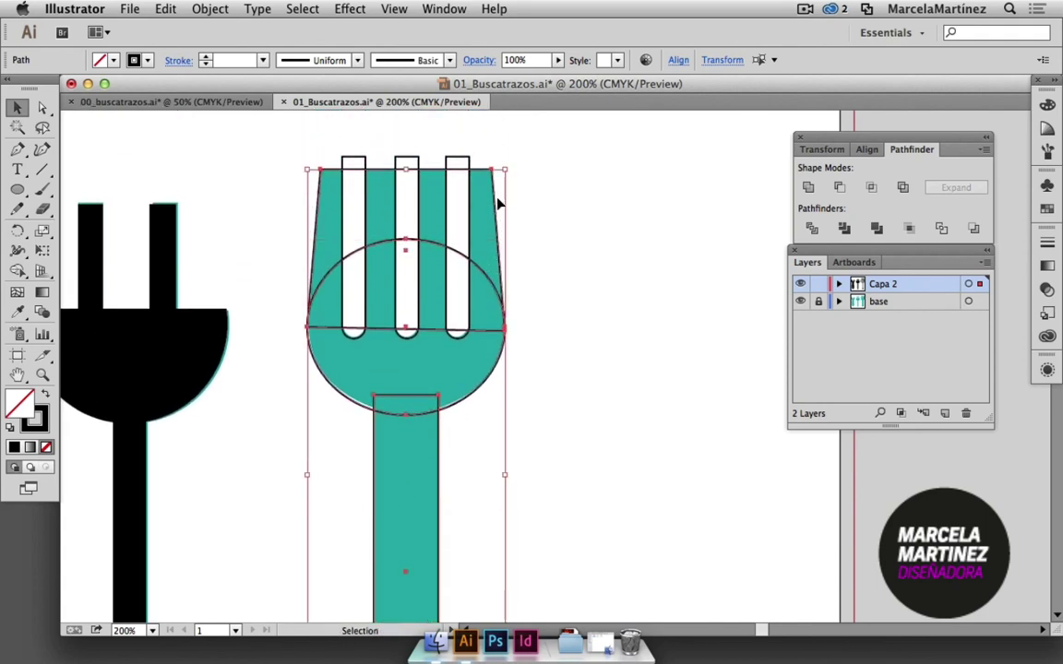
left_click(809, 189)
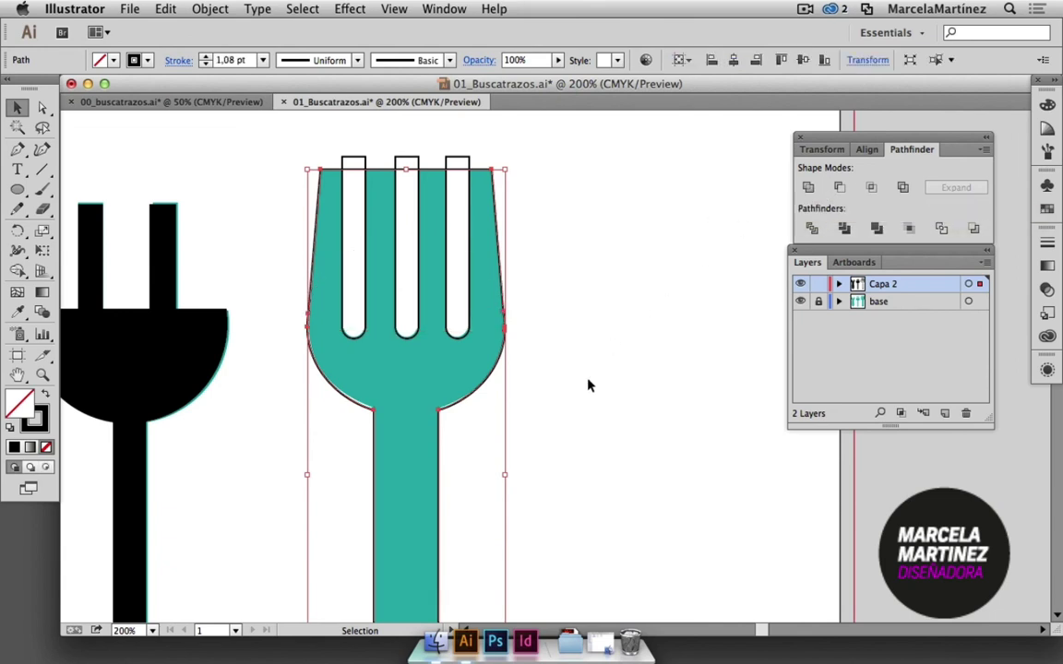
left_click(569, 308)
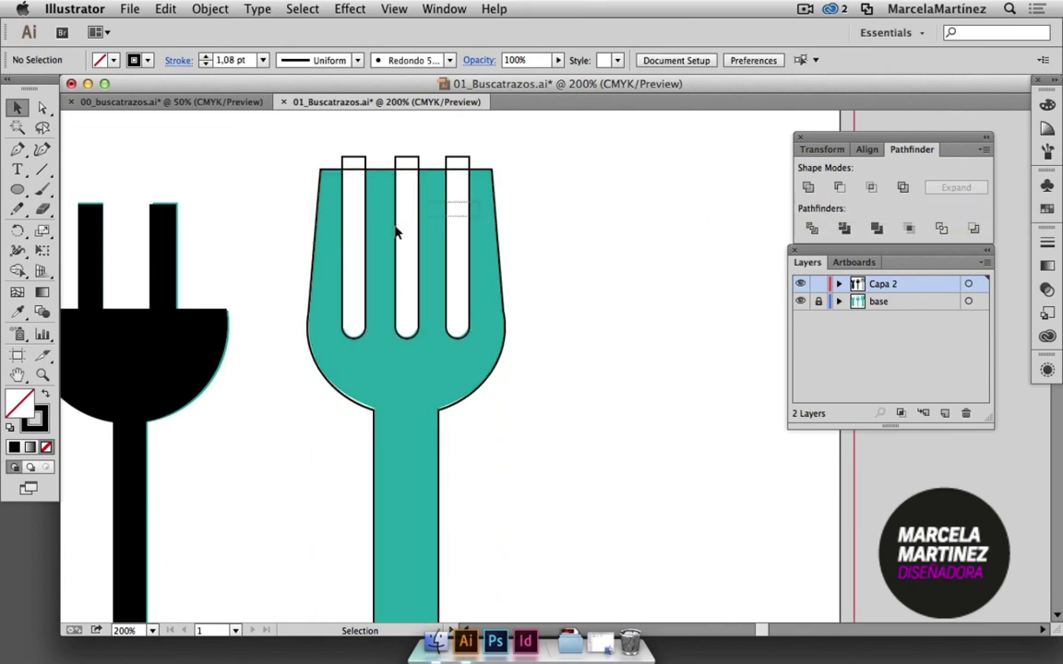
Bring the three rounded slots to the front and subtract them from the fork outline with Minus Front to cut the tines.
left_click(341, 256)
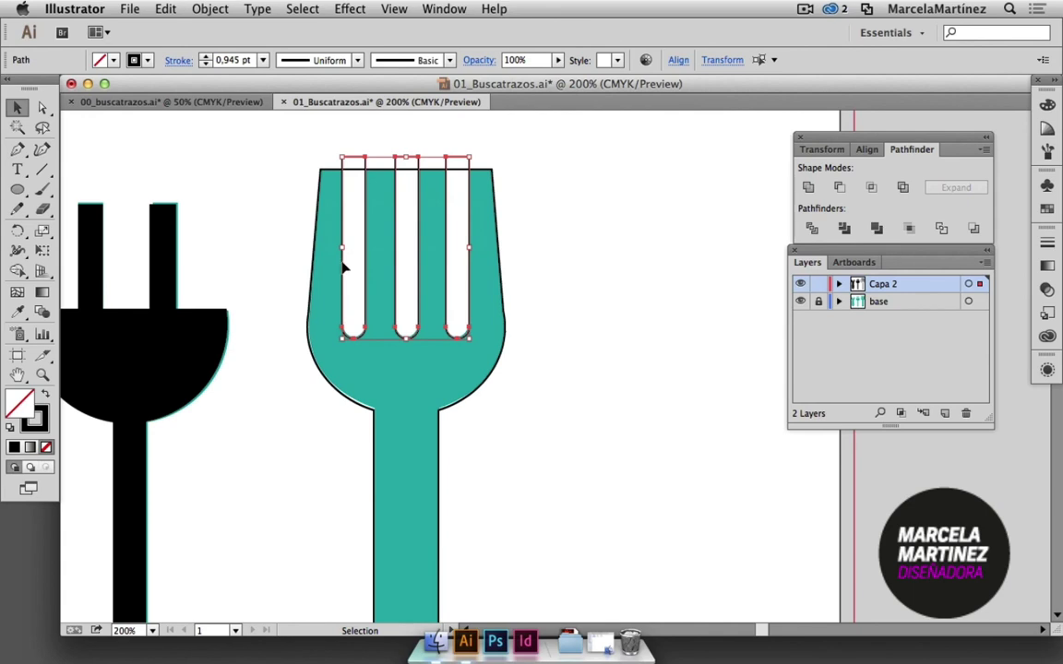
right_click(343, 266)
mouse_move(431, 479)
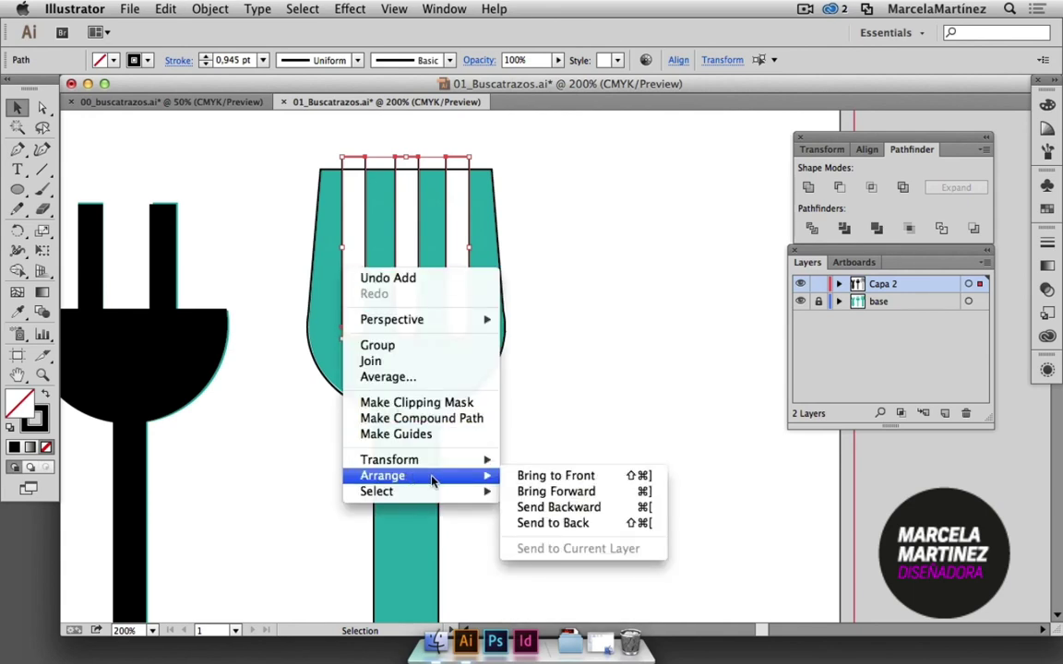
left_click(556, 475)
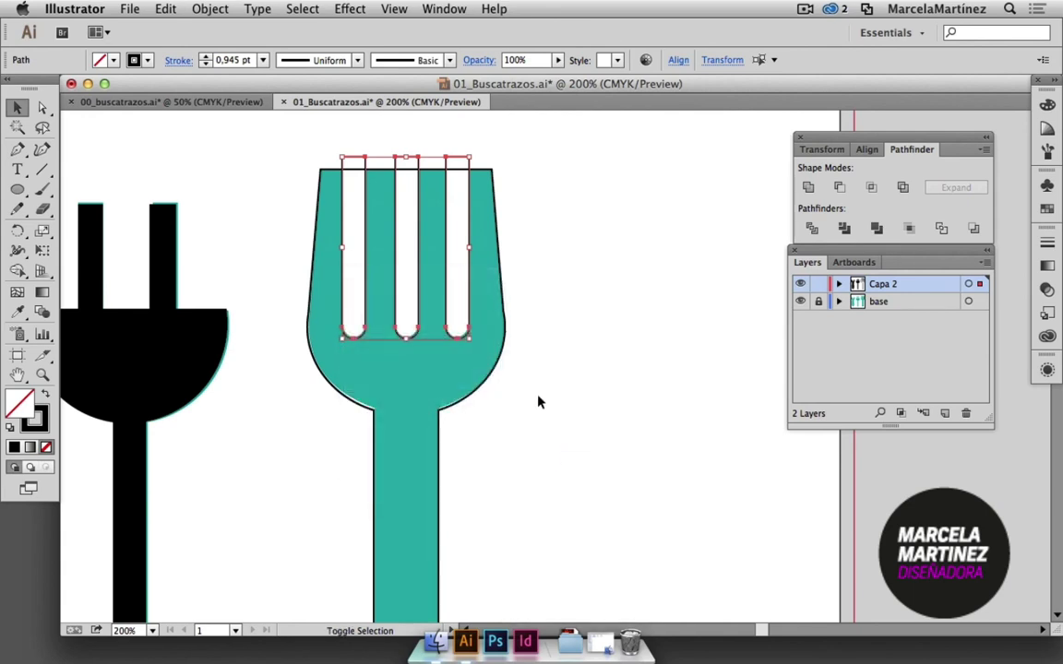
left_click(503, 349, "shift")
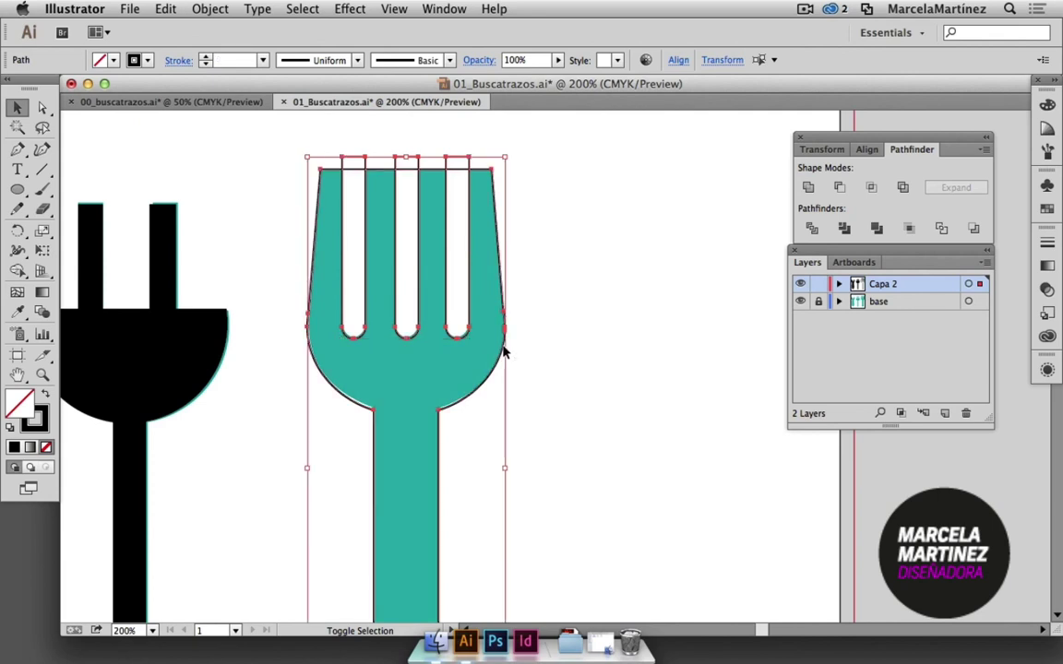
left_click(839, 187)
left_click(587, 378)
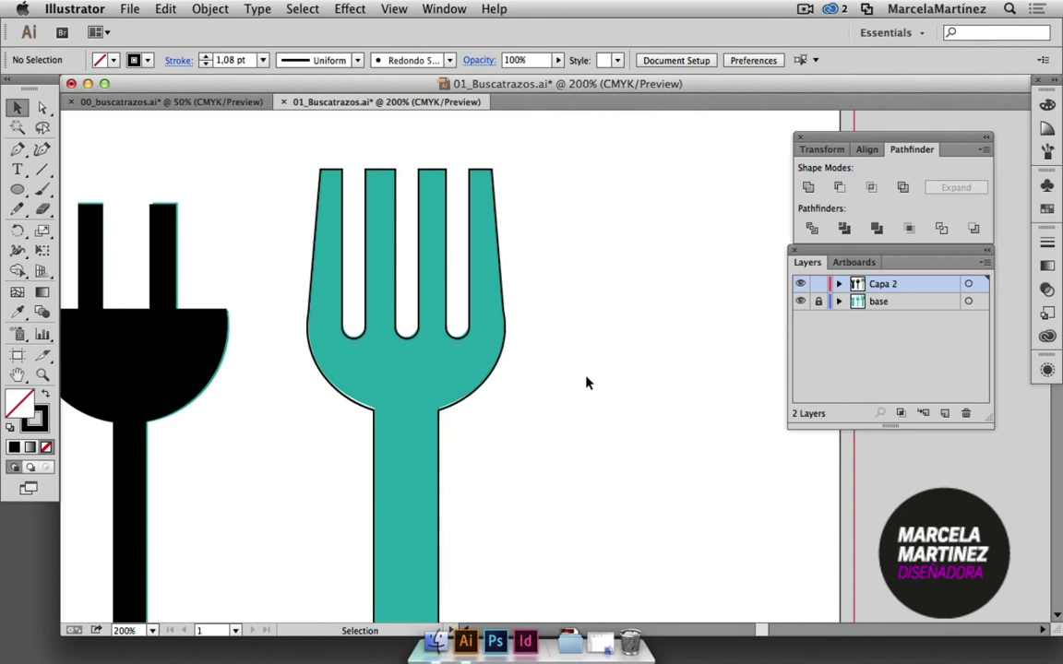
Swap the fork's fill and stroke to give it a solid black fill with no outline.
left_click(500, 356)
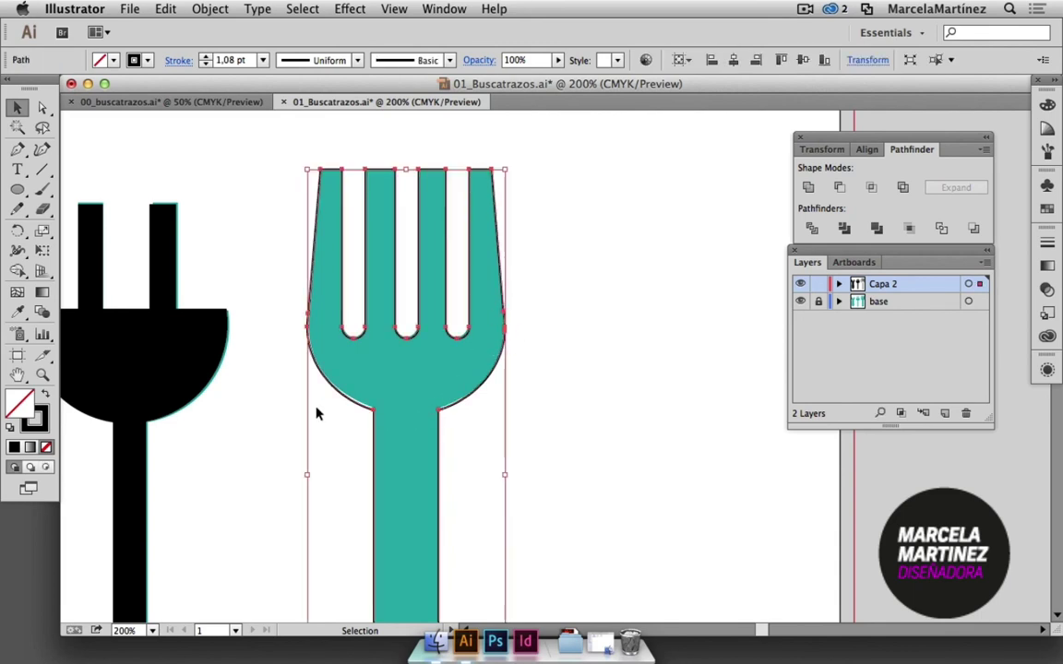
left_click(45, 394)
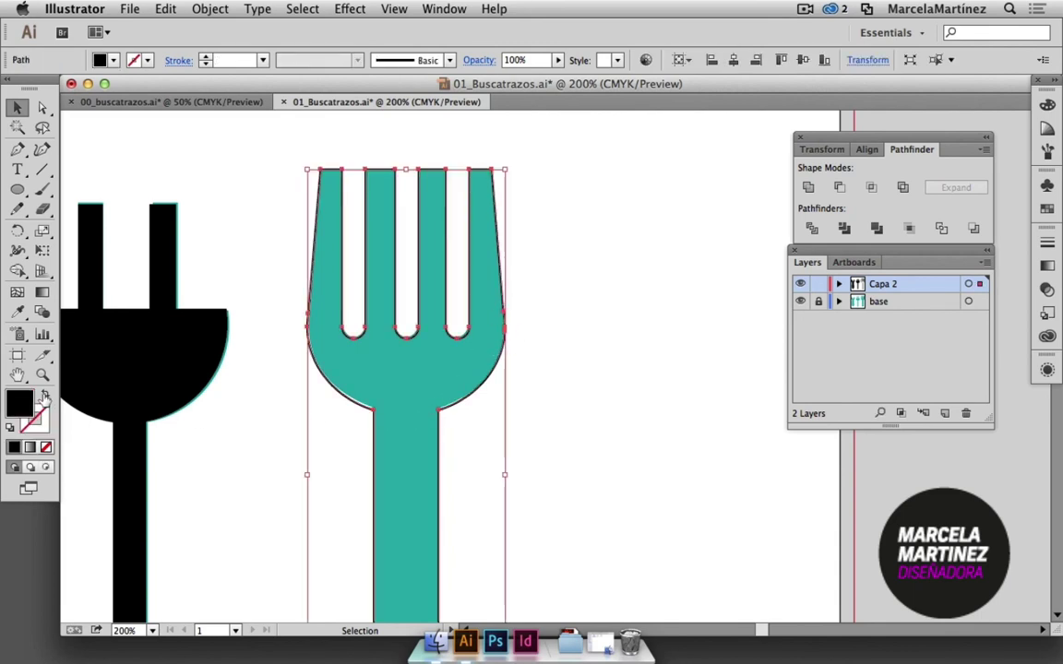
left_click(574, 498)
scroll(577, 496, "down", 5)
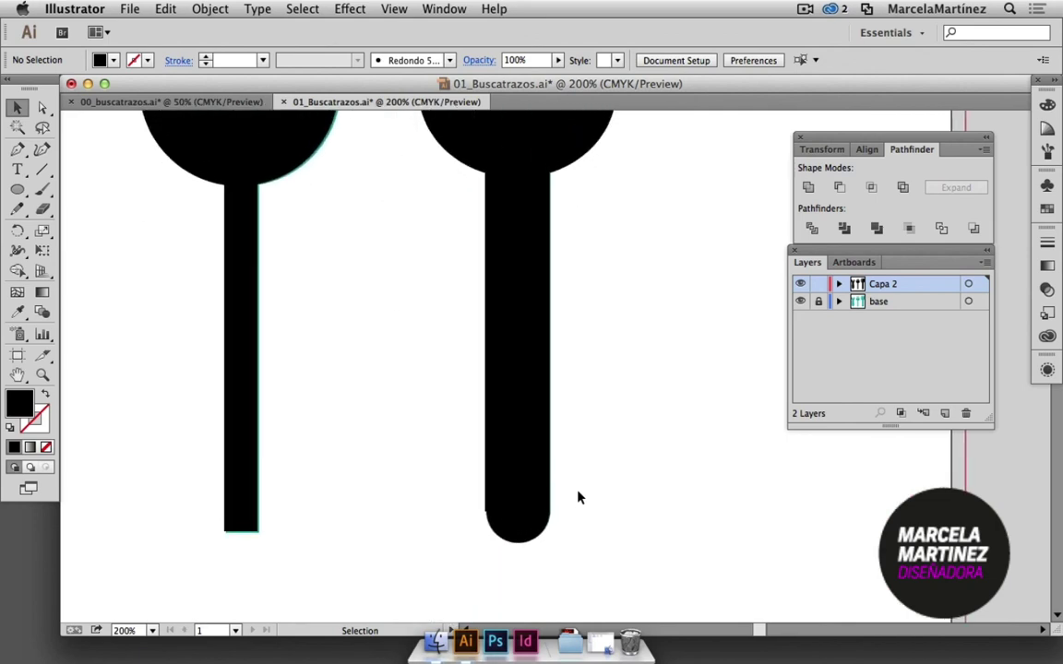
key("z")
left_click(455, 289, "alt")
left_click(455, 289, "alt")
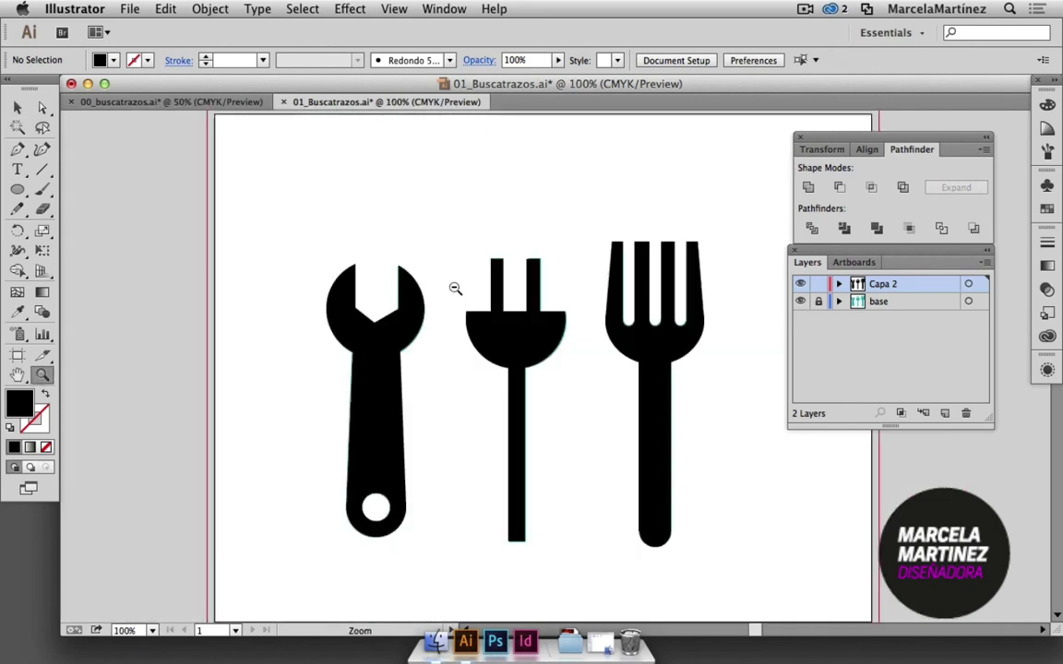
left_click(17, 107)
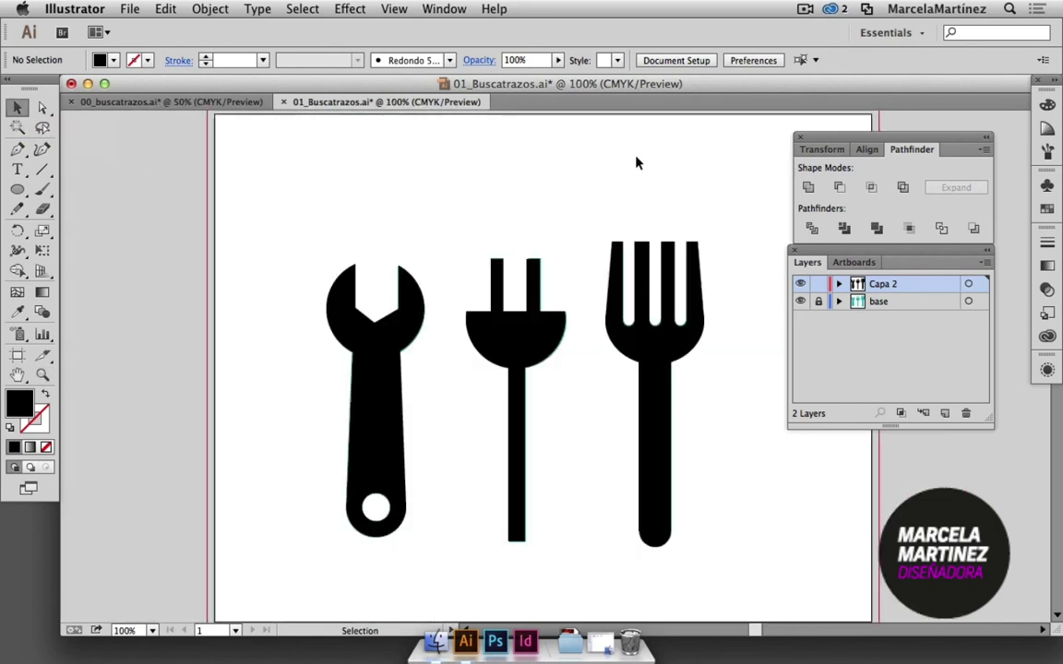
left_click_drag(624, 184, 541, 171)
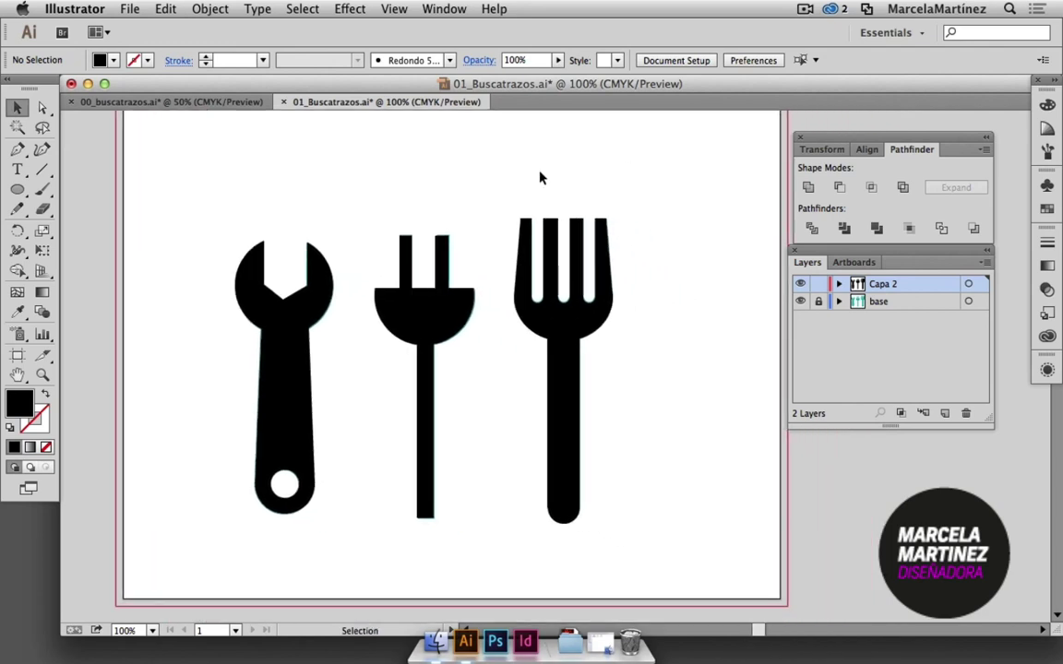